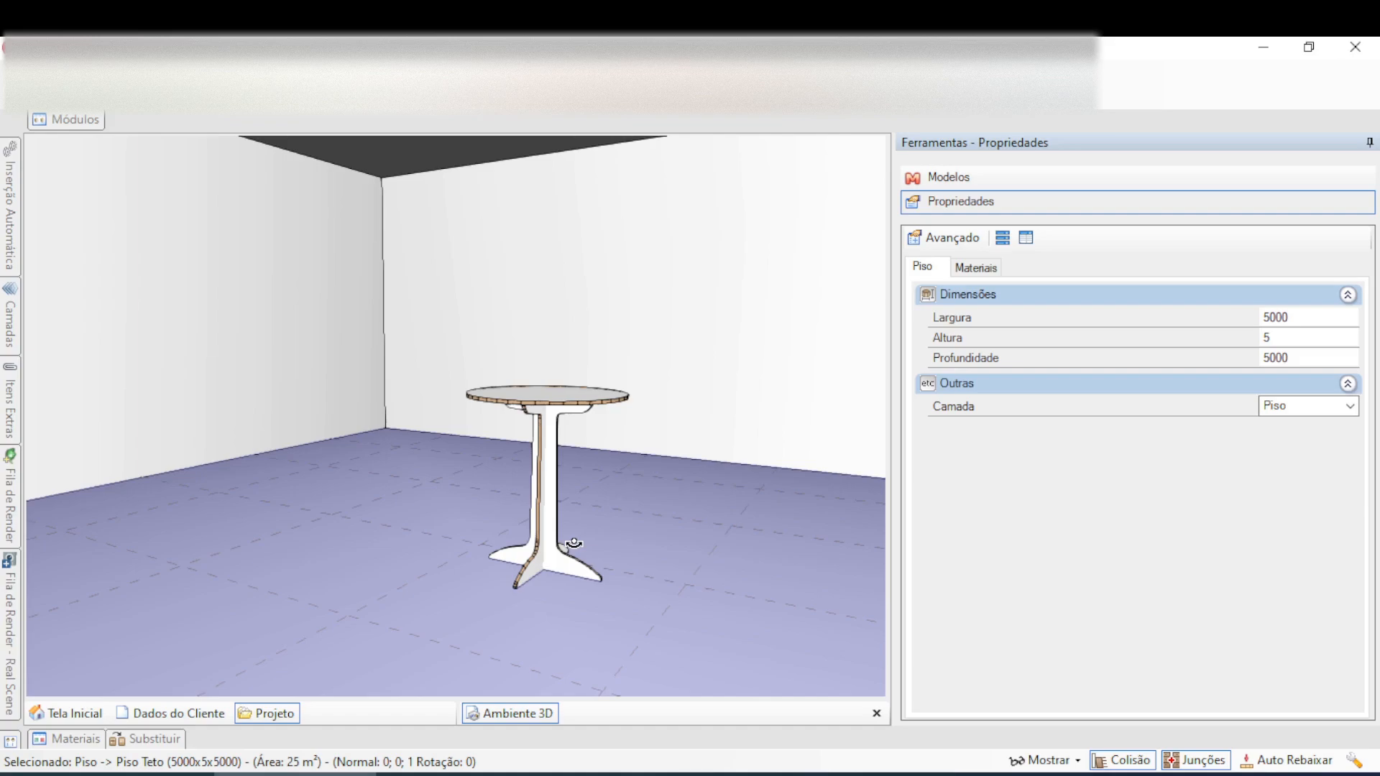
# - Browse the module library to the Demonstração Feira kit under Cozinhas and view the round table in the 3D room
pyautogui.scroll(1, 573, 544)
pyautogui.moveTo(568, 552); pyautogui.dragTo(702, 680, button='middle')
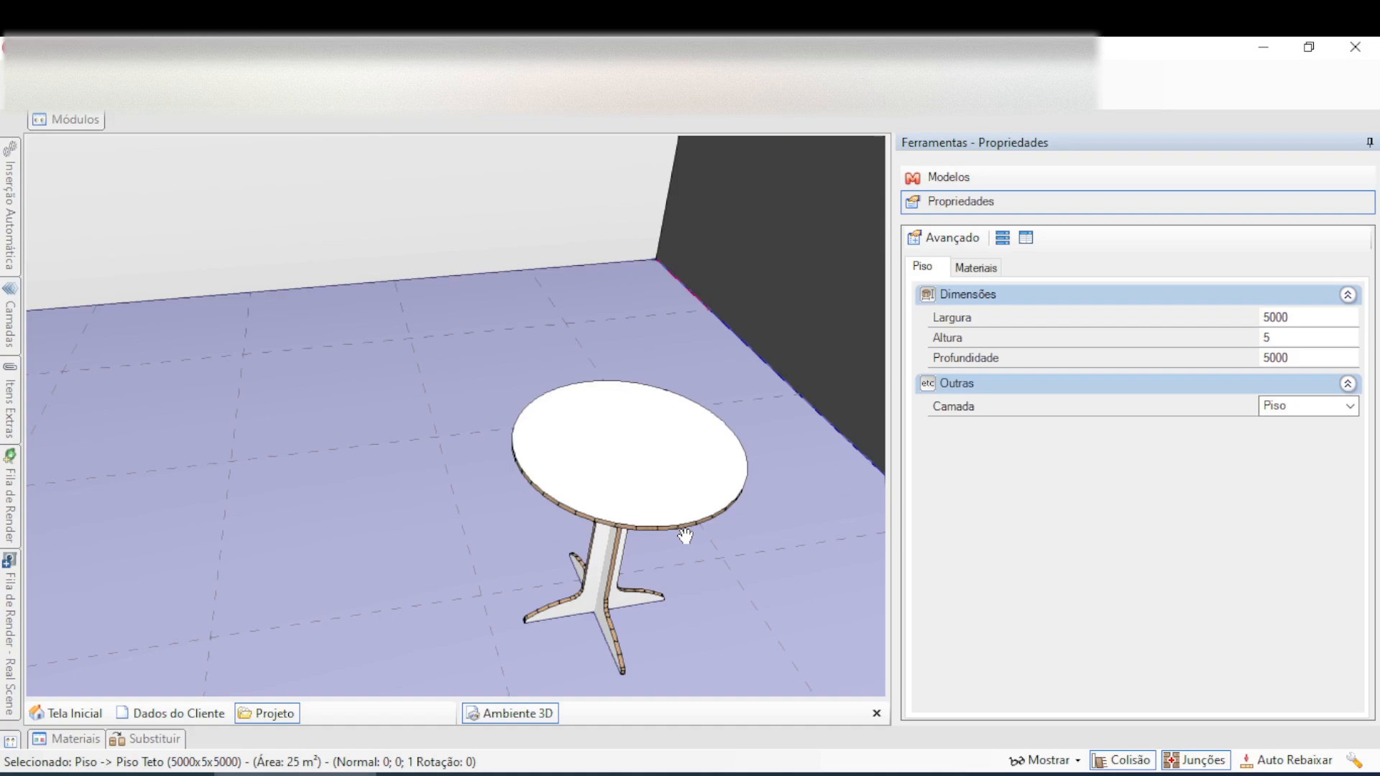
pyautogui.moveTo(683, 536); pyautogui.dragTo(521, 513, button='middle')
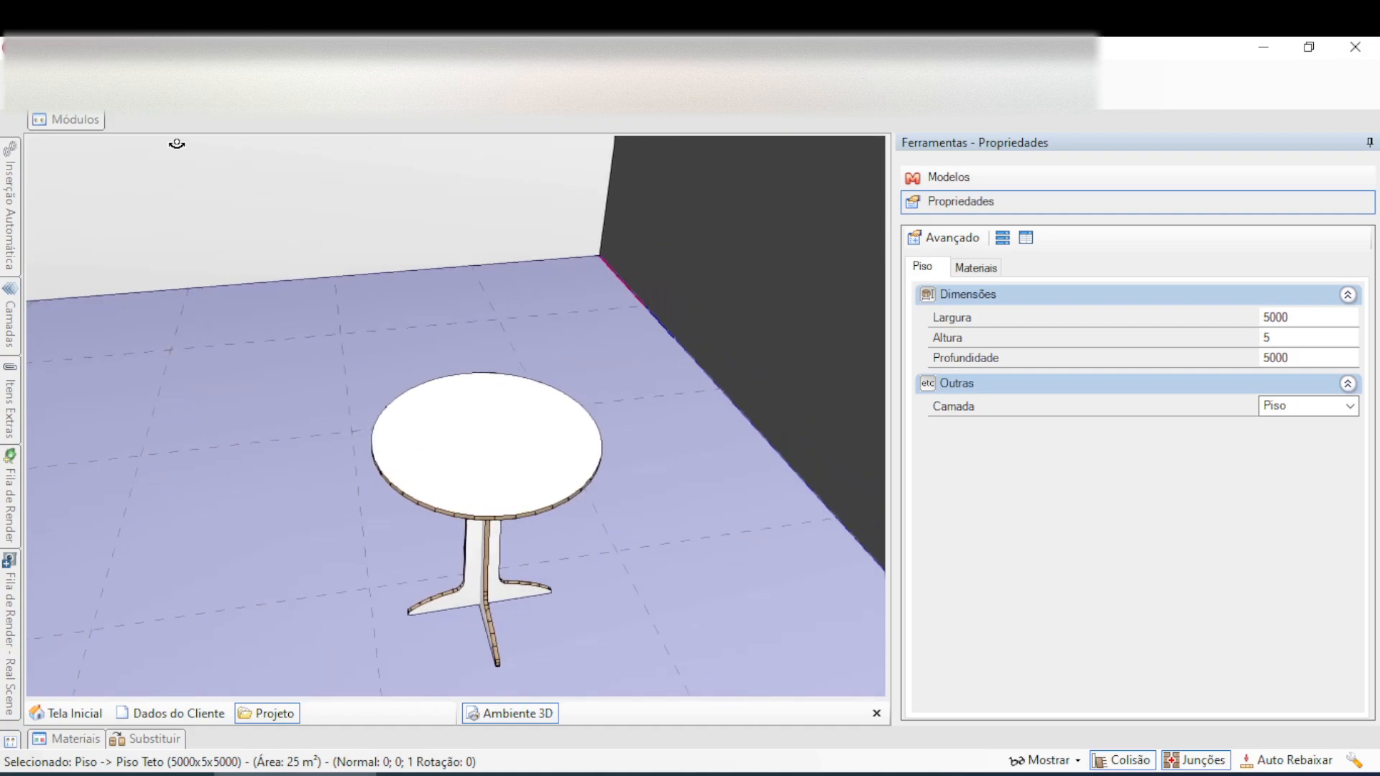
pyautogui.click(69, 122)
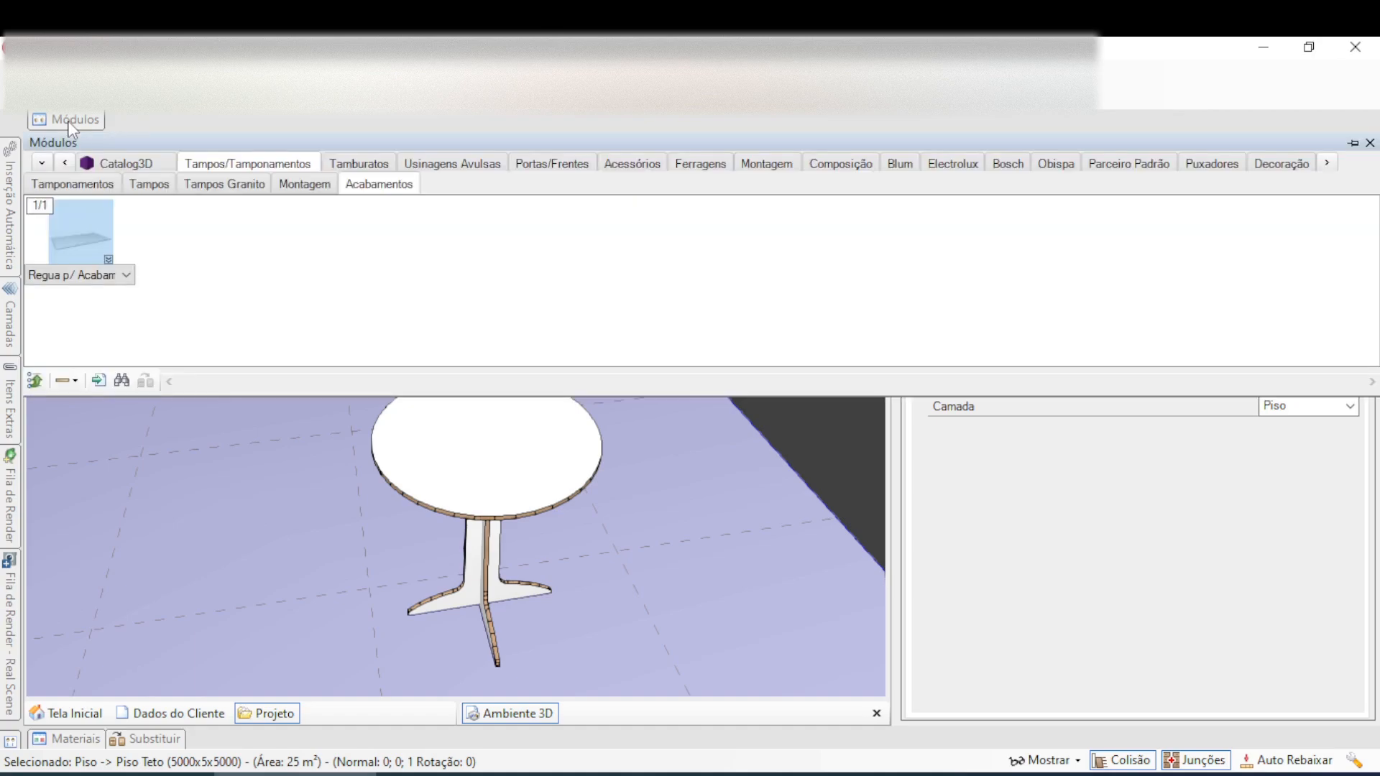
pyautogui.click(65, 163)
pyautogui.click(64, 163)
pyautogui.click(65, 163)
pyautogui.click(65, 163)
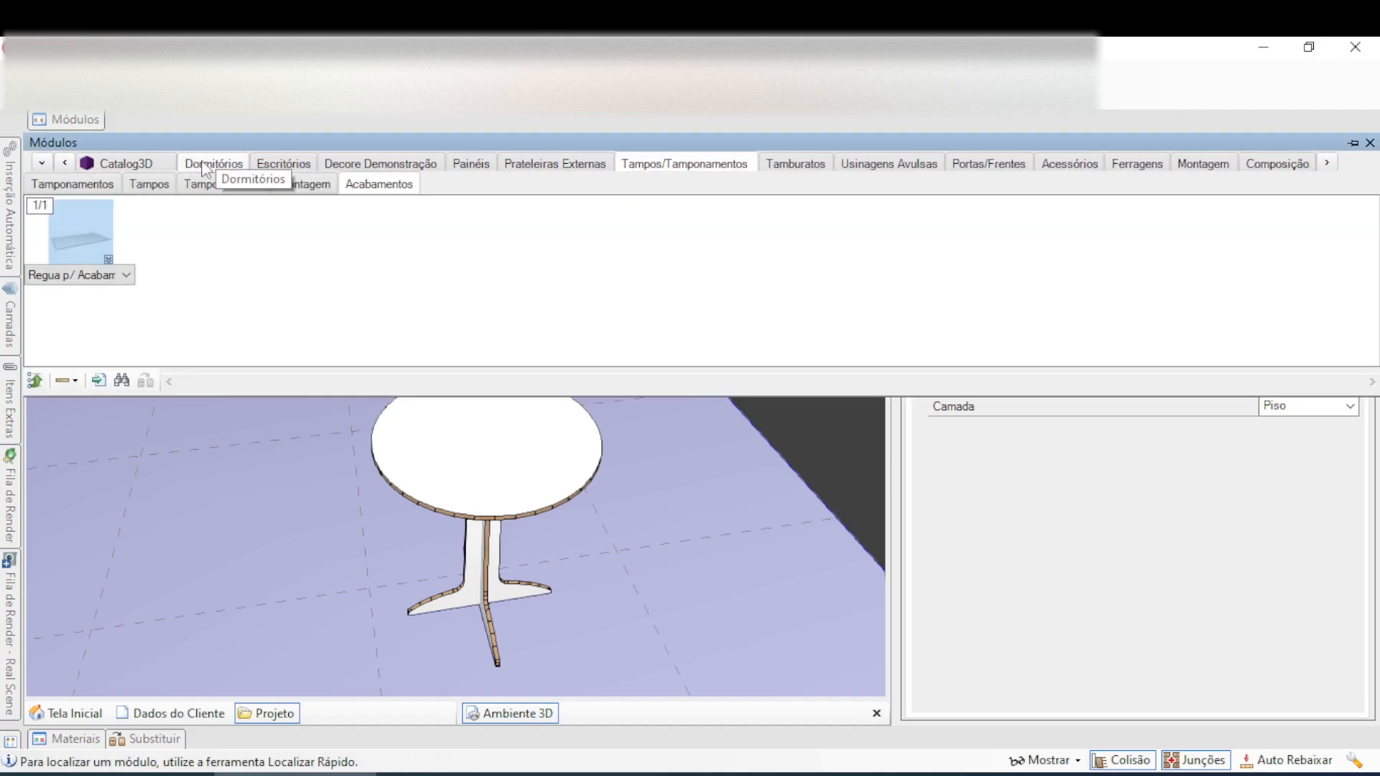
pyautogui.click(65, 163)
pyautogui.click(64, 163)
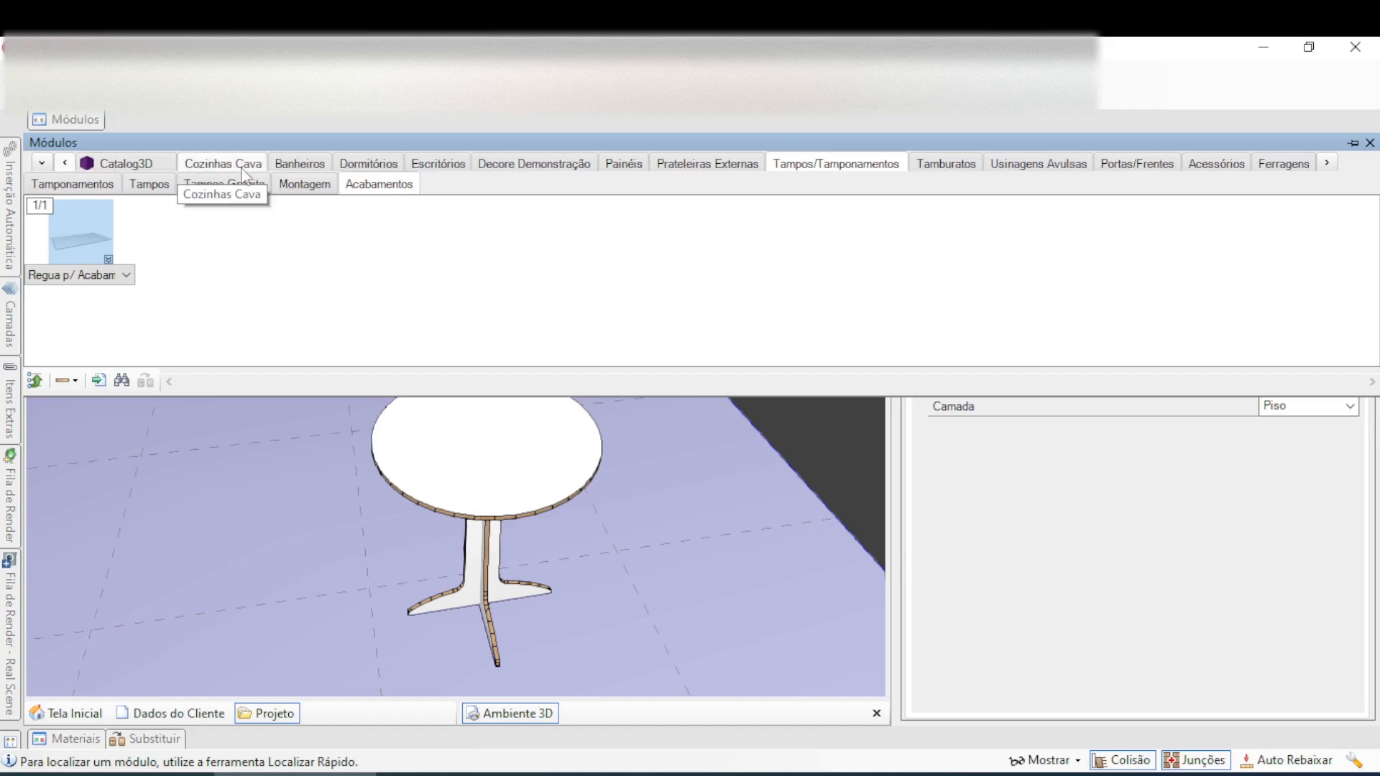
pyautogui.click(65, 163)
pyautogui.click(208, 164)
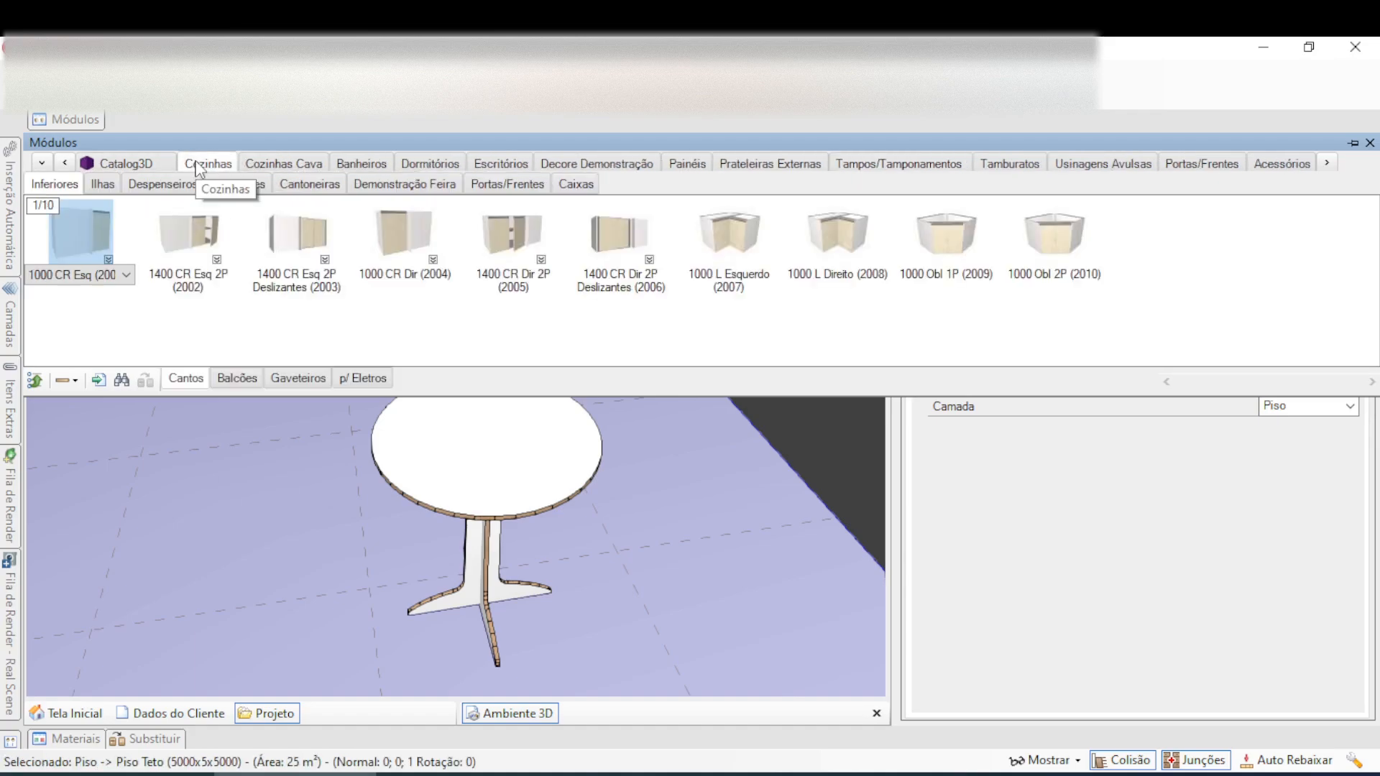
pyautogui.click(405, 184)
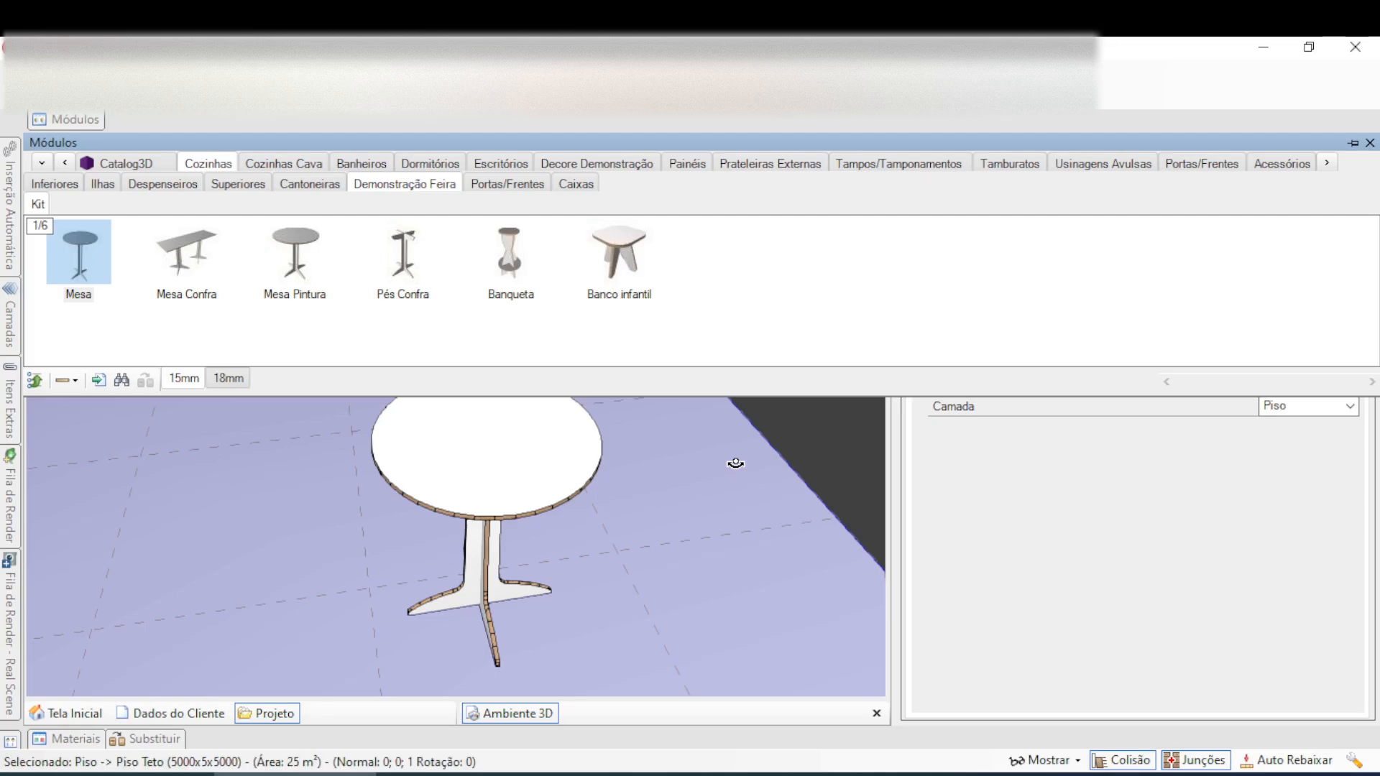
pyautogui.moveTo(524, 554); pyautogui.dragTo(465, 450)
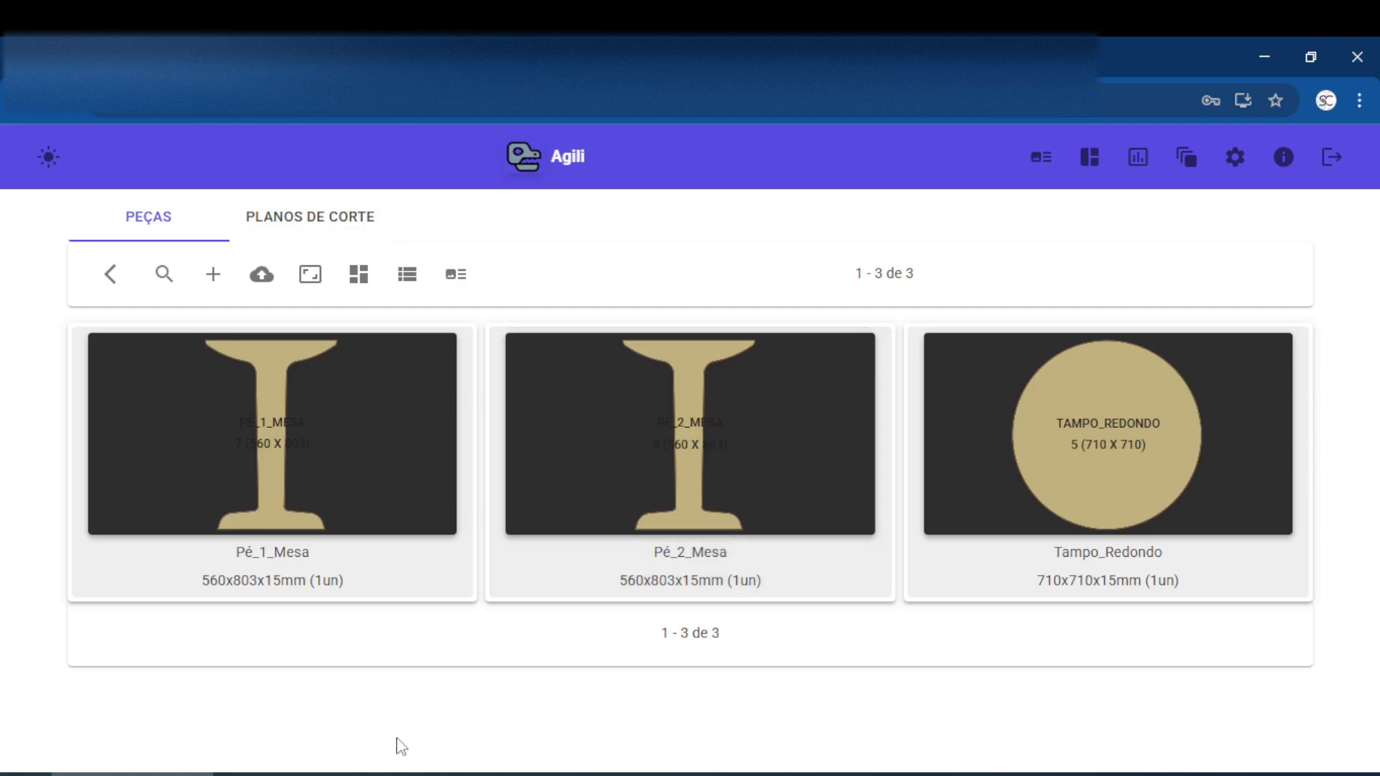
# - Switch to the catalog's geometry editor and examine the upper contour of the Pé 1 Mesa 15mm part
pyautogui.click(309, 774)
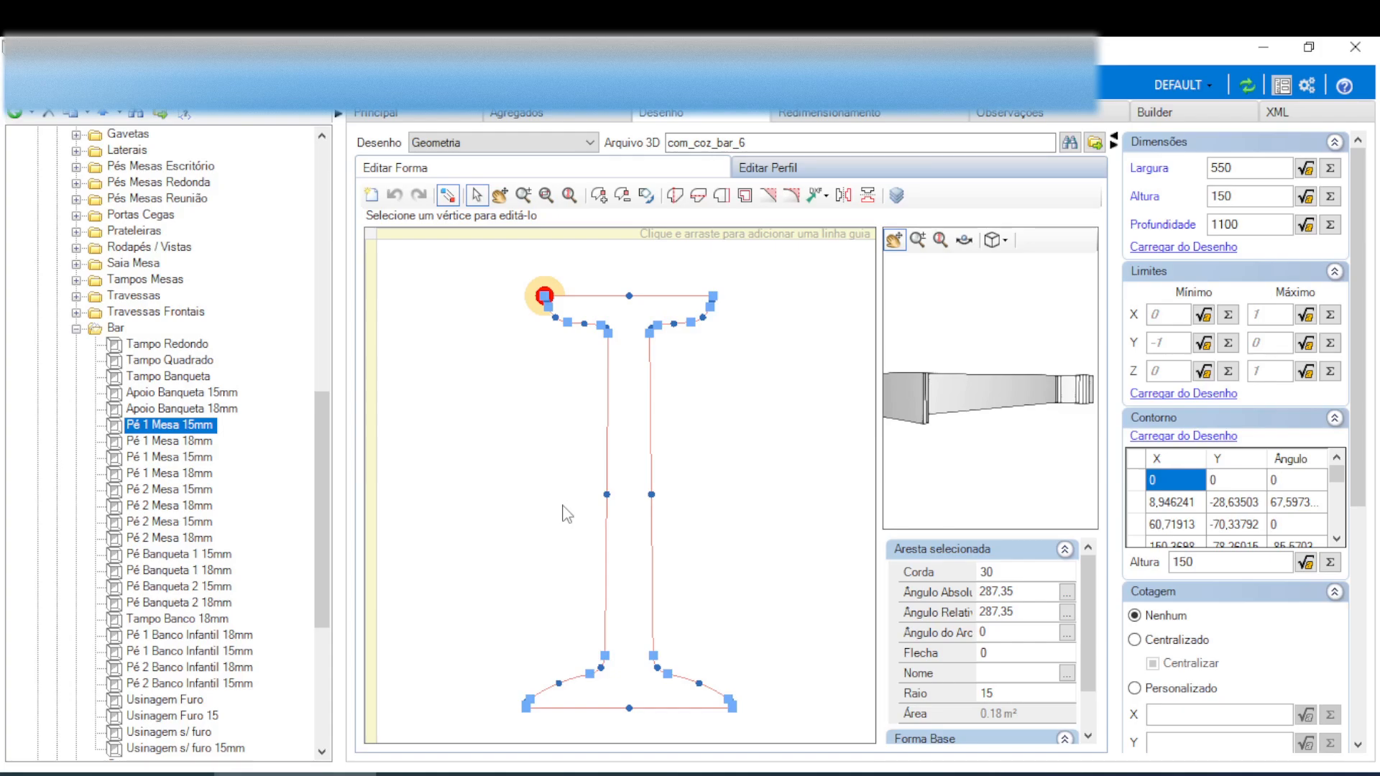
pyautogui.scroll(2, 719, 323)
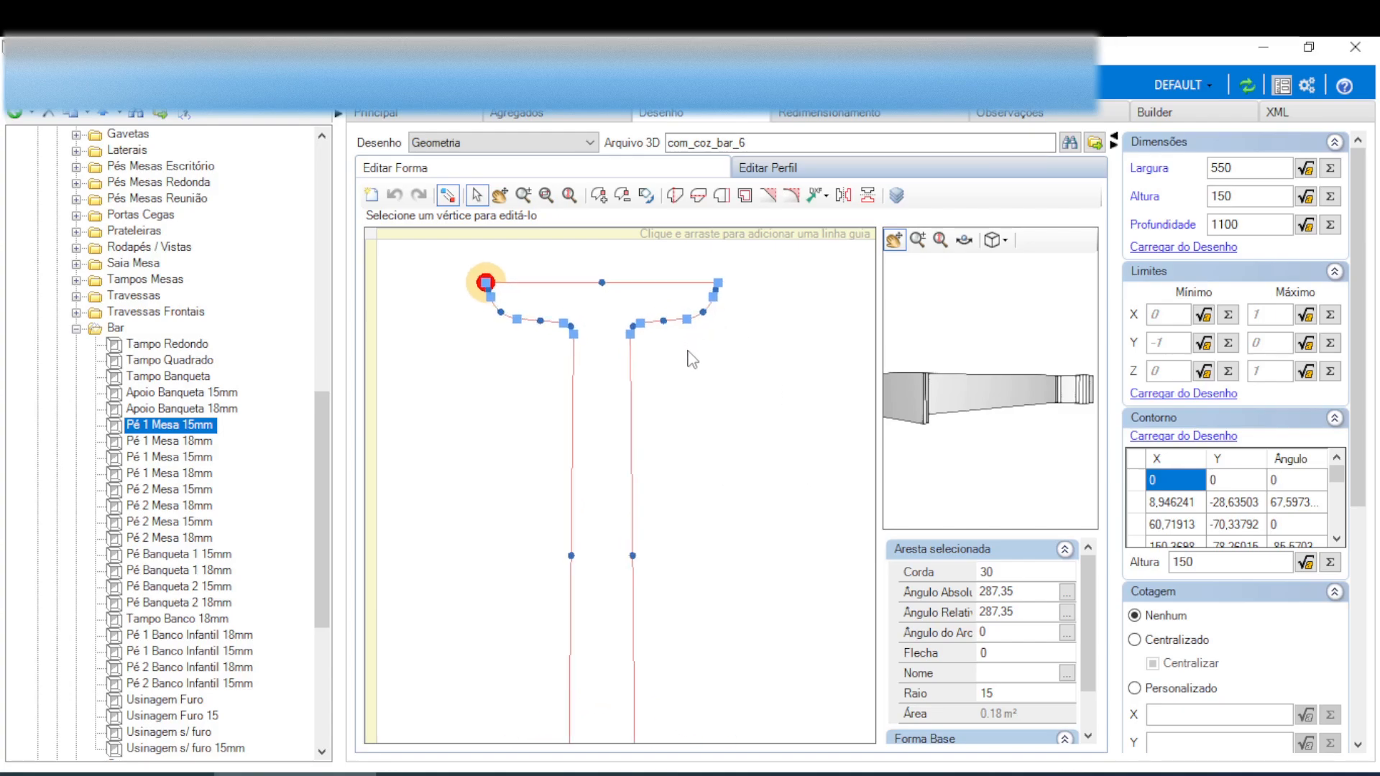
pyautogui.scroll(3, 688, 358)
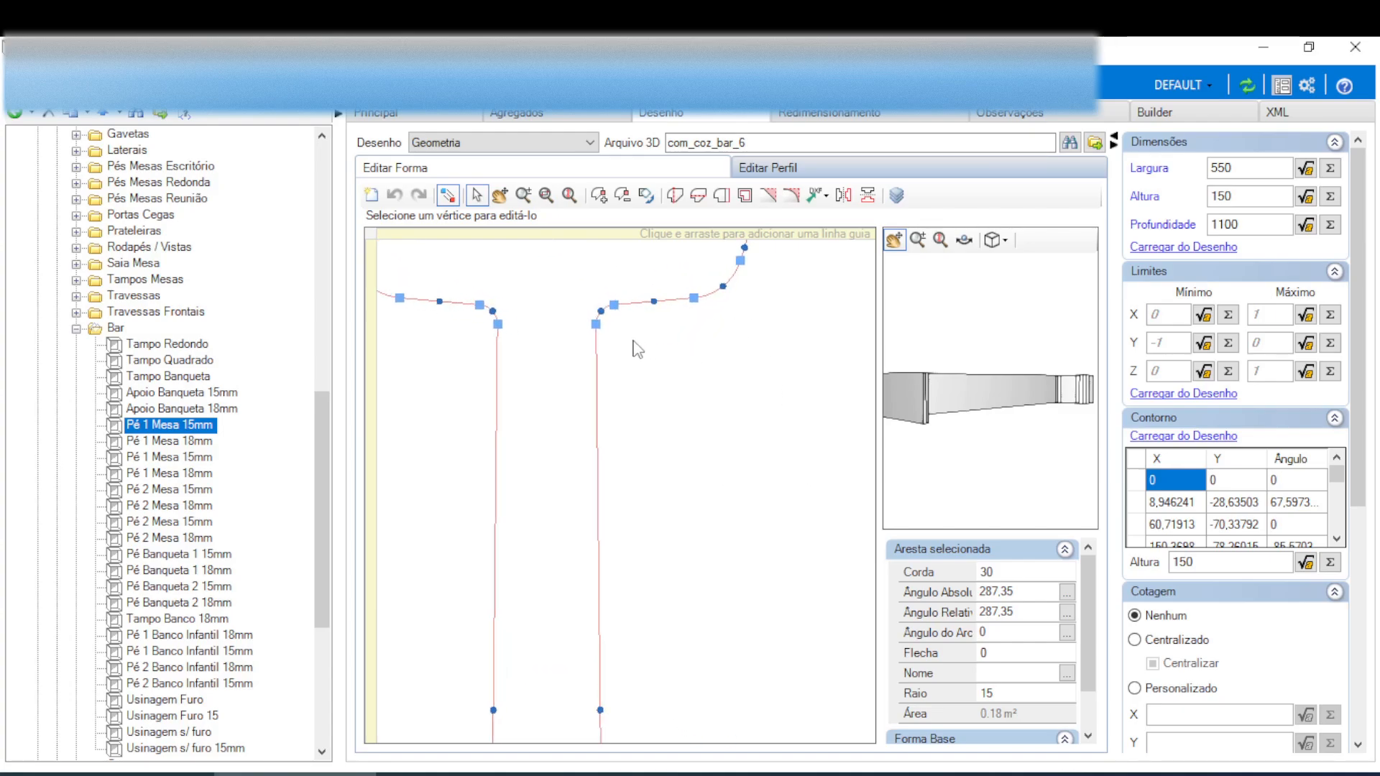
pyautogui.scroll(-5, 636, 350)
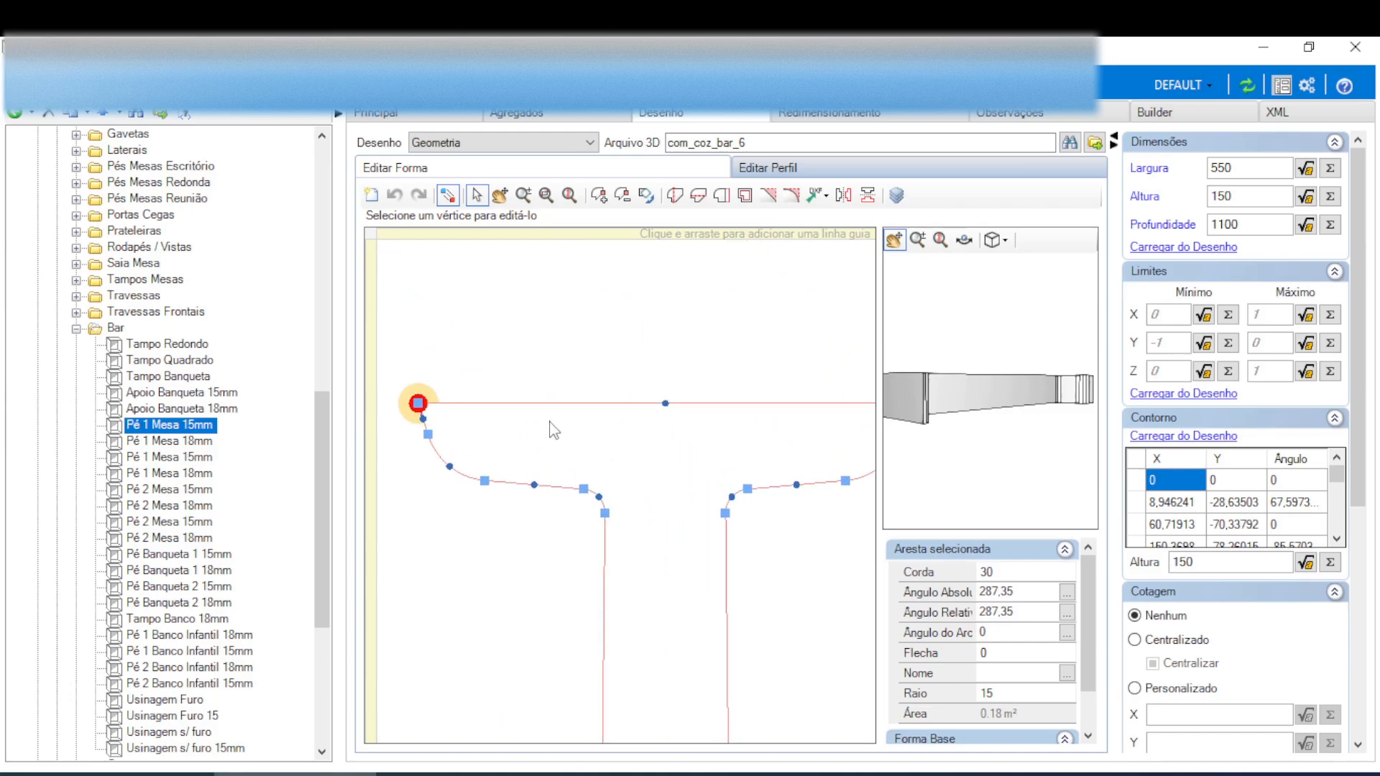
pyautogui.scroll(1, 549, 423)
pyautogui.moveTo(690, 450); pyautogui.dragTo(624, 467, button='middle')
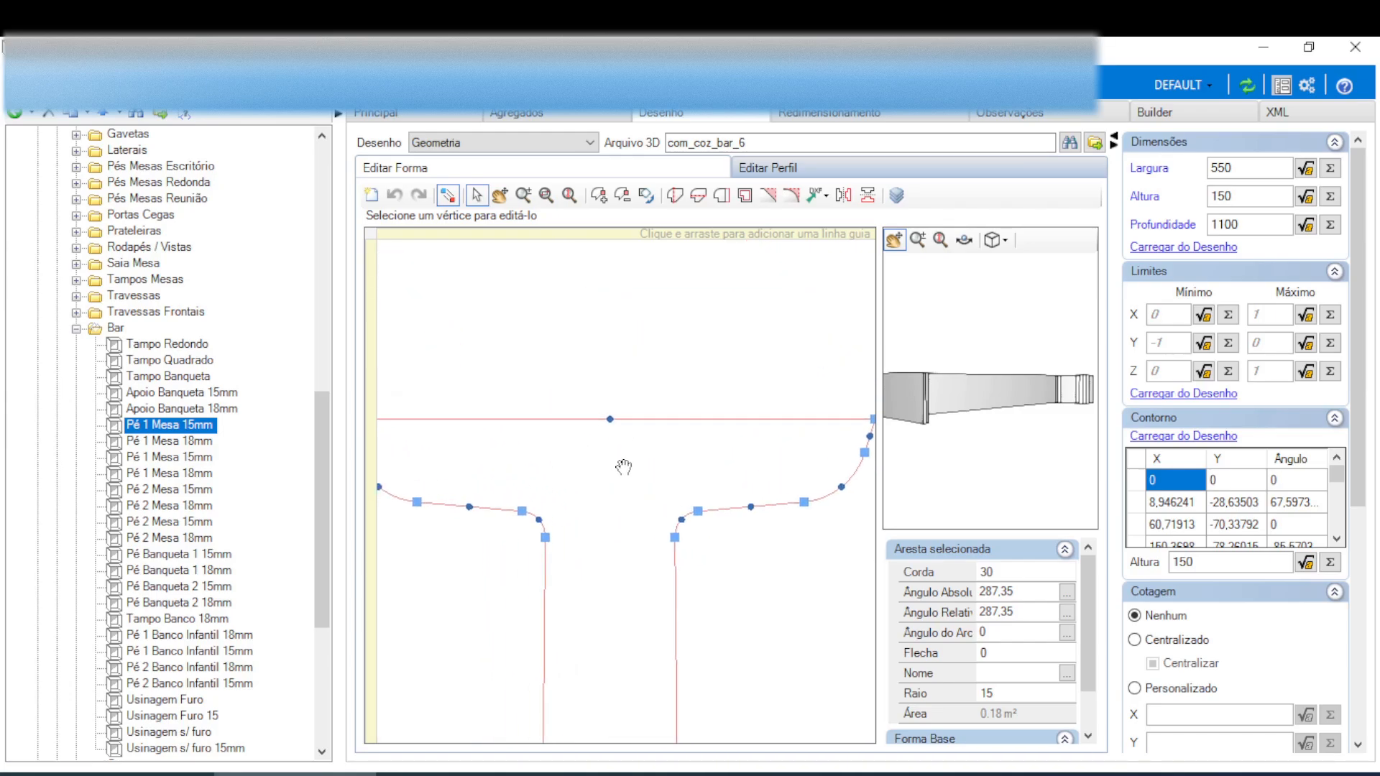
pyautogui.scroll(-1, 620, 471)
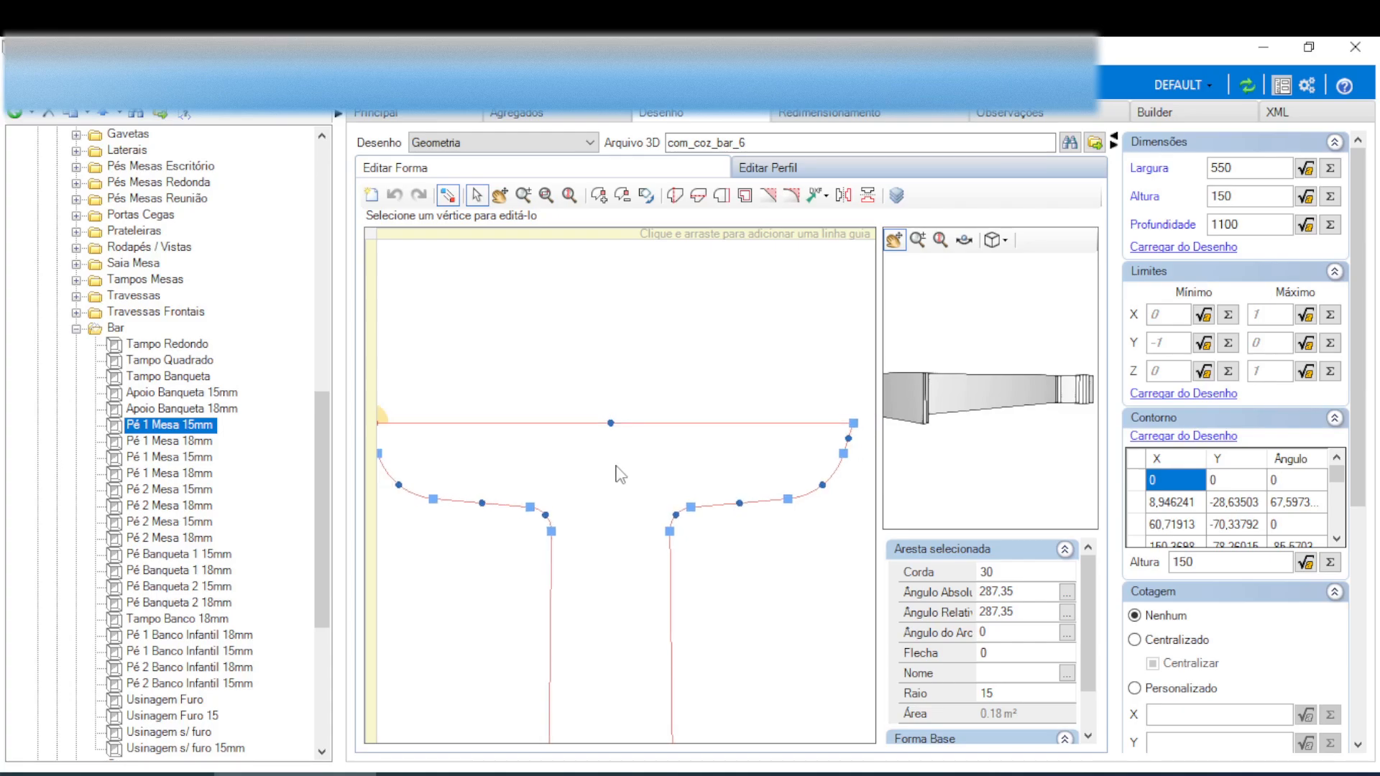
pyautogui.scroll(-1, 620, 475)
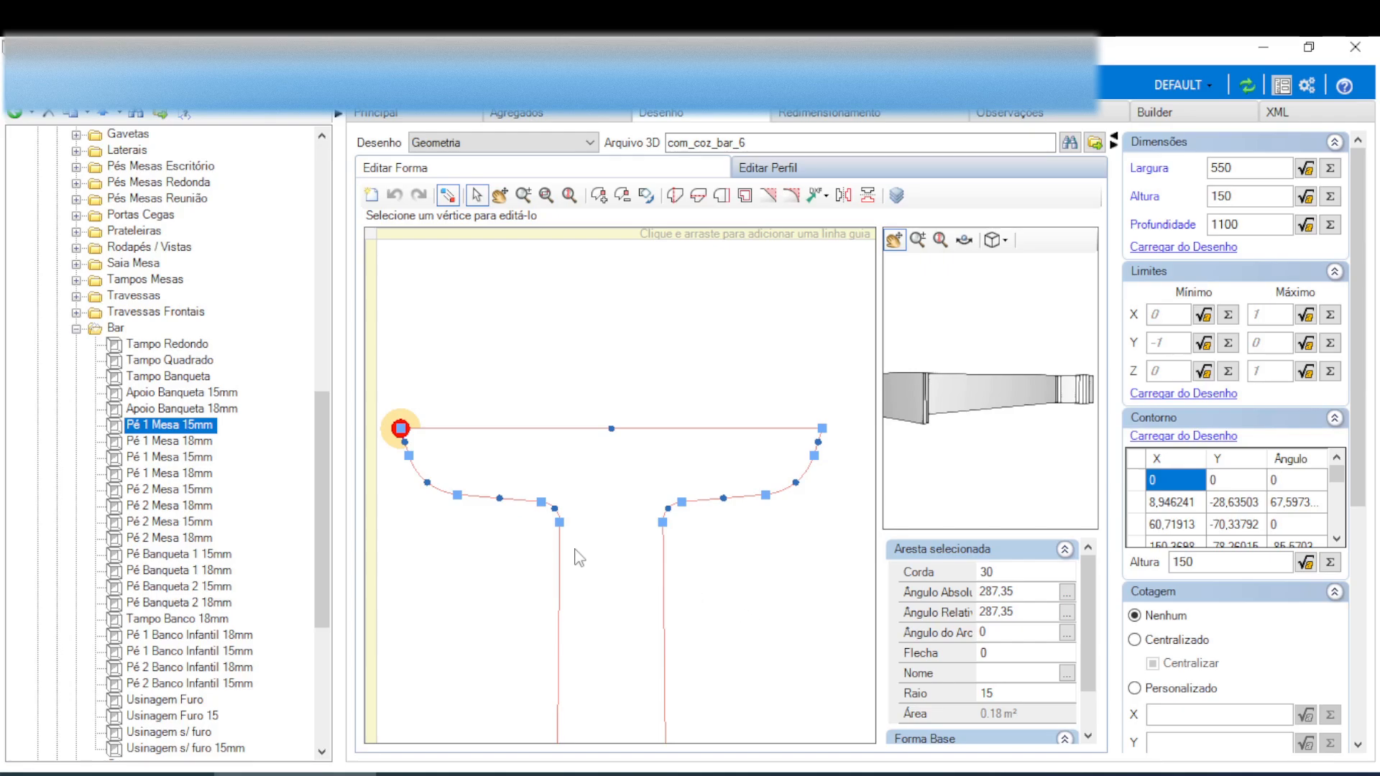
# - Inspect the edge properties of the first short segment, the curved edge and the adjoining straight edge at the leg's upper-left end
pyautogui.moveTo(575, 557); pyautogui.dragTo(714, 569, button='middle')
pyautogui.scroll(2, 668, 495)
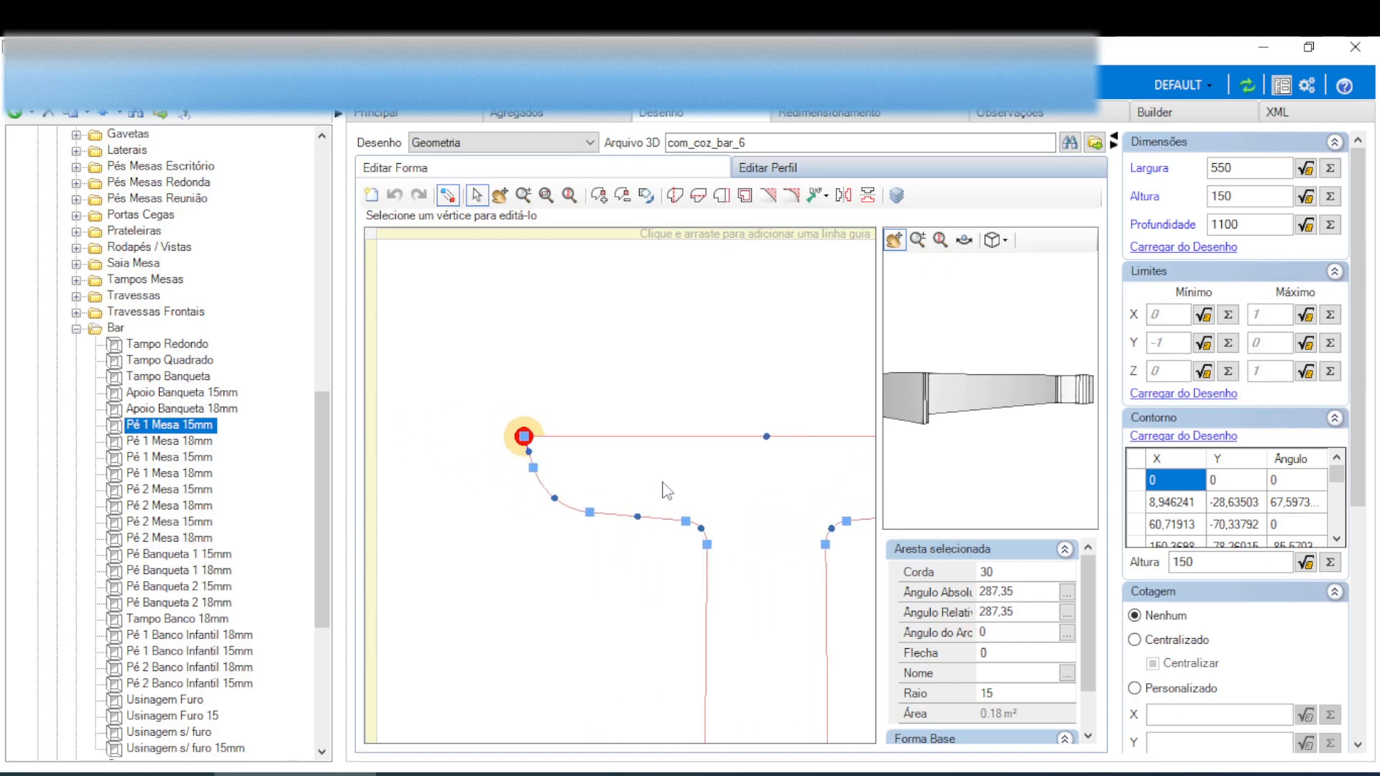
pyautogui.scroll(2, 525, 444)
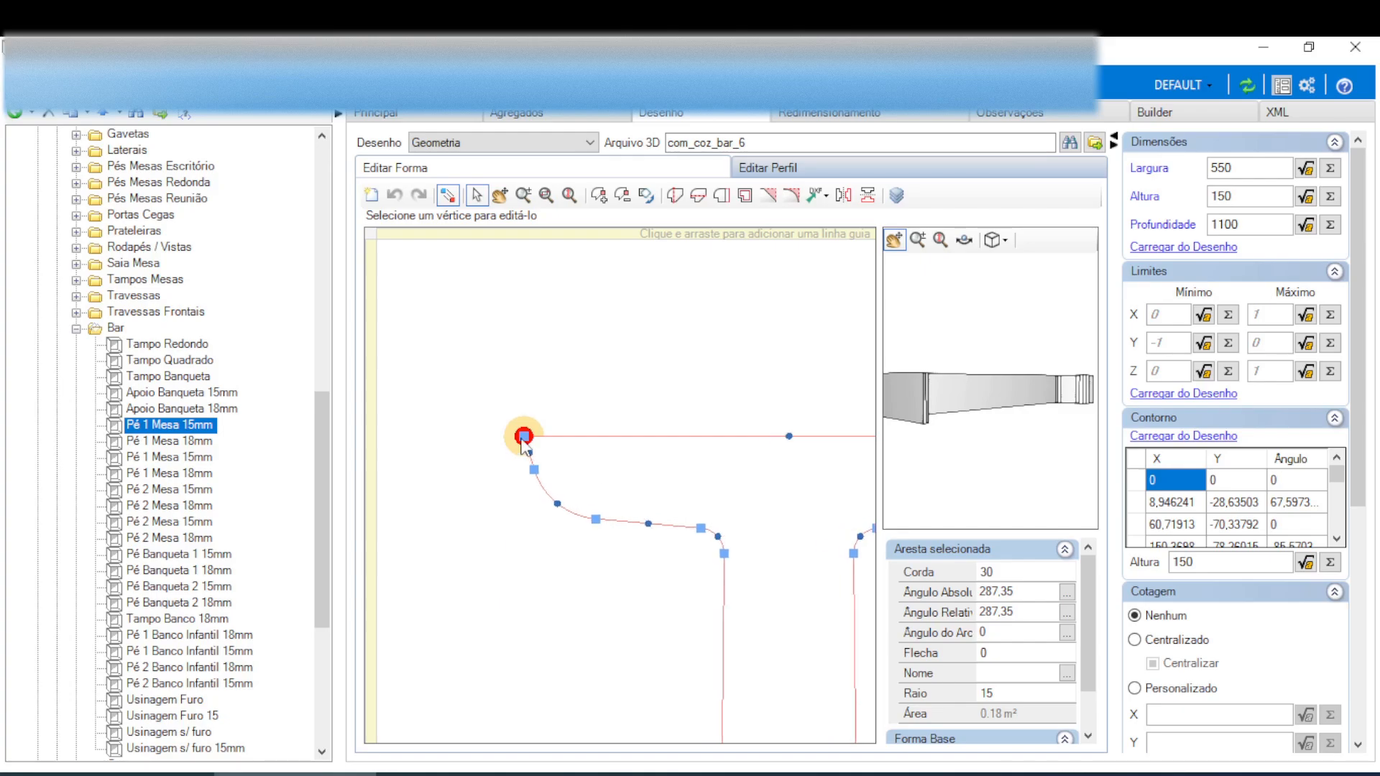
pyautogui.scroll(4, 524, 446)
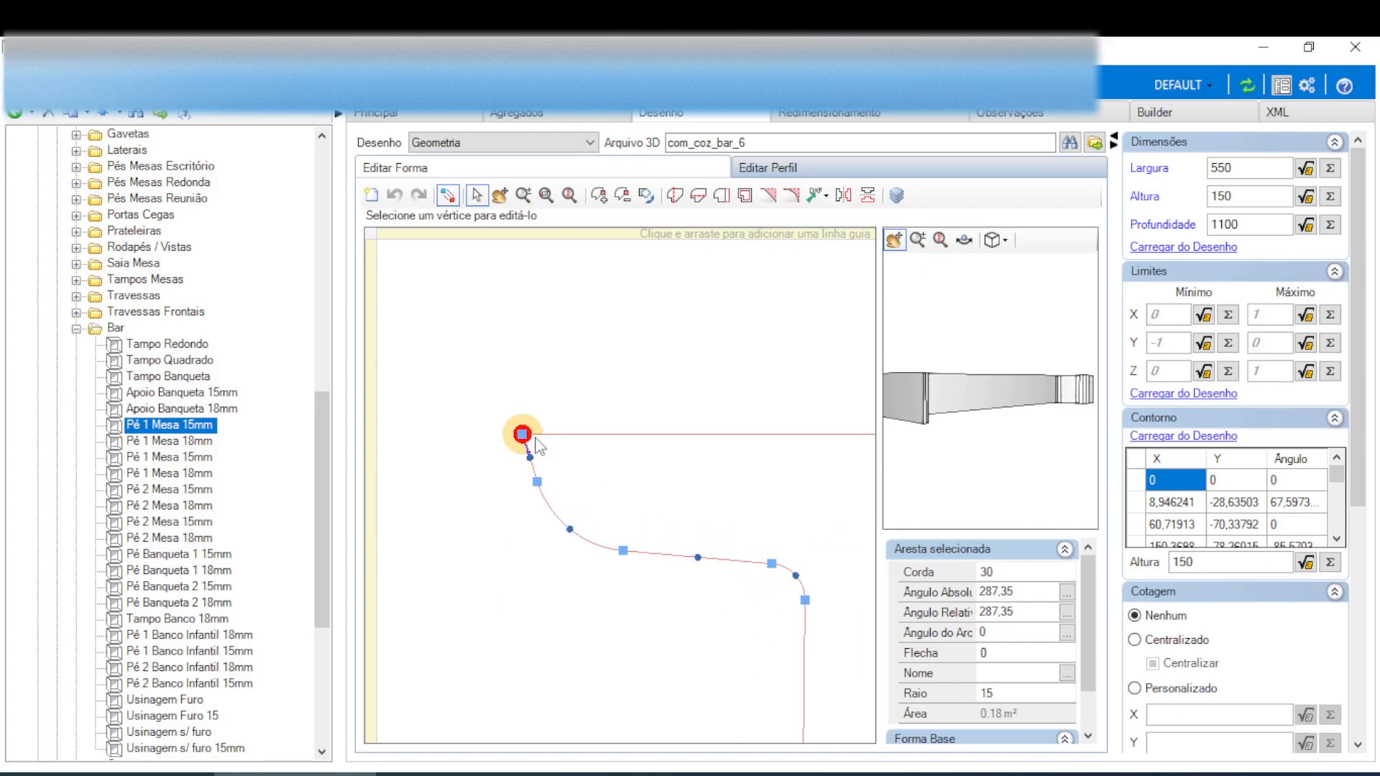
pyautogui.scroll(1, 517, 436)
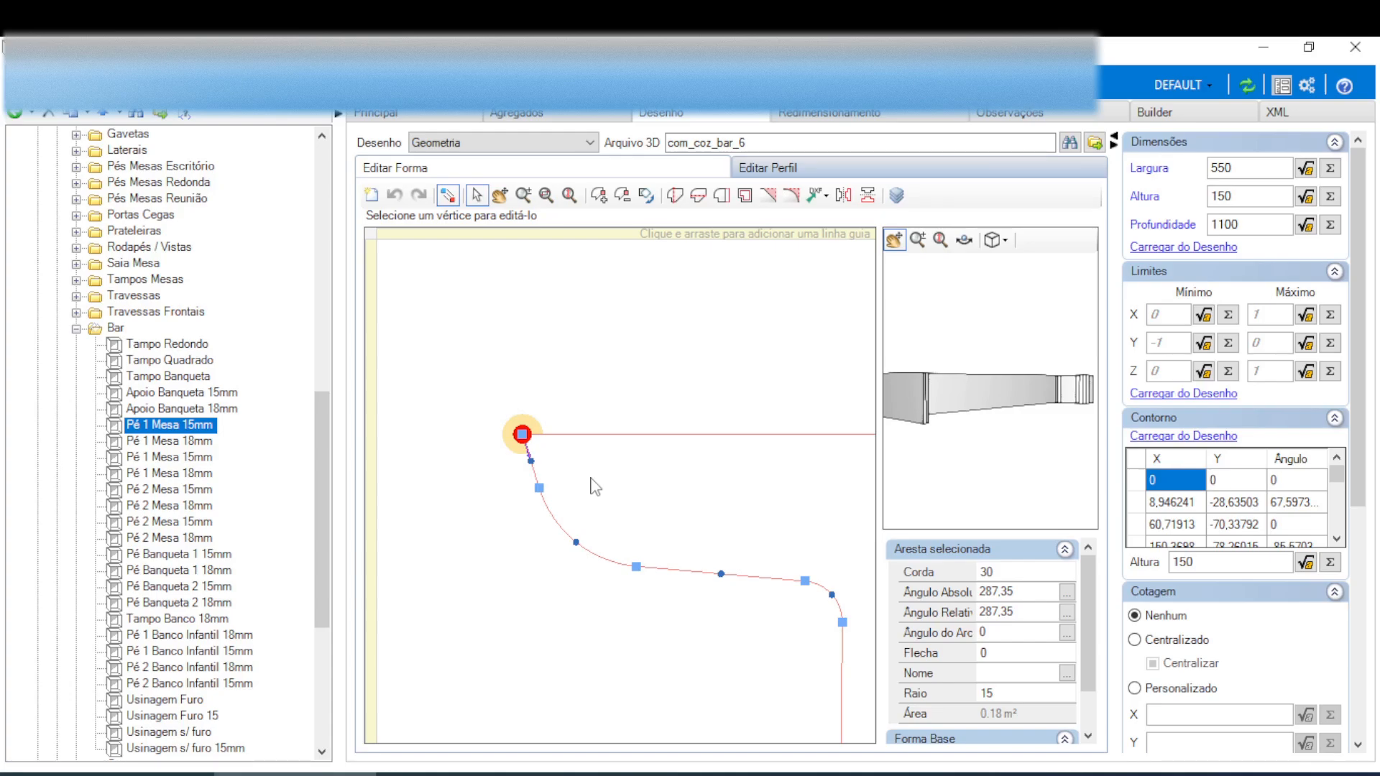
pyautogui.moveTo(631, 482); pyautogui.dragTo(583, 464, button='middle')
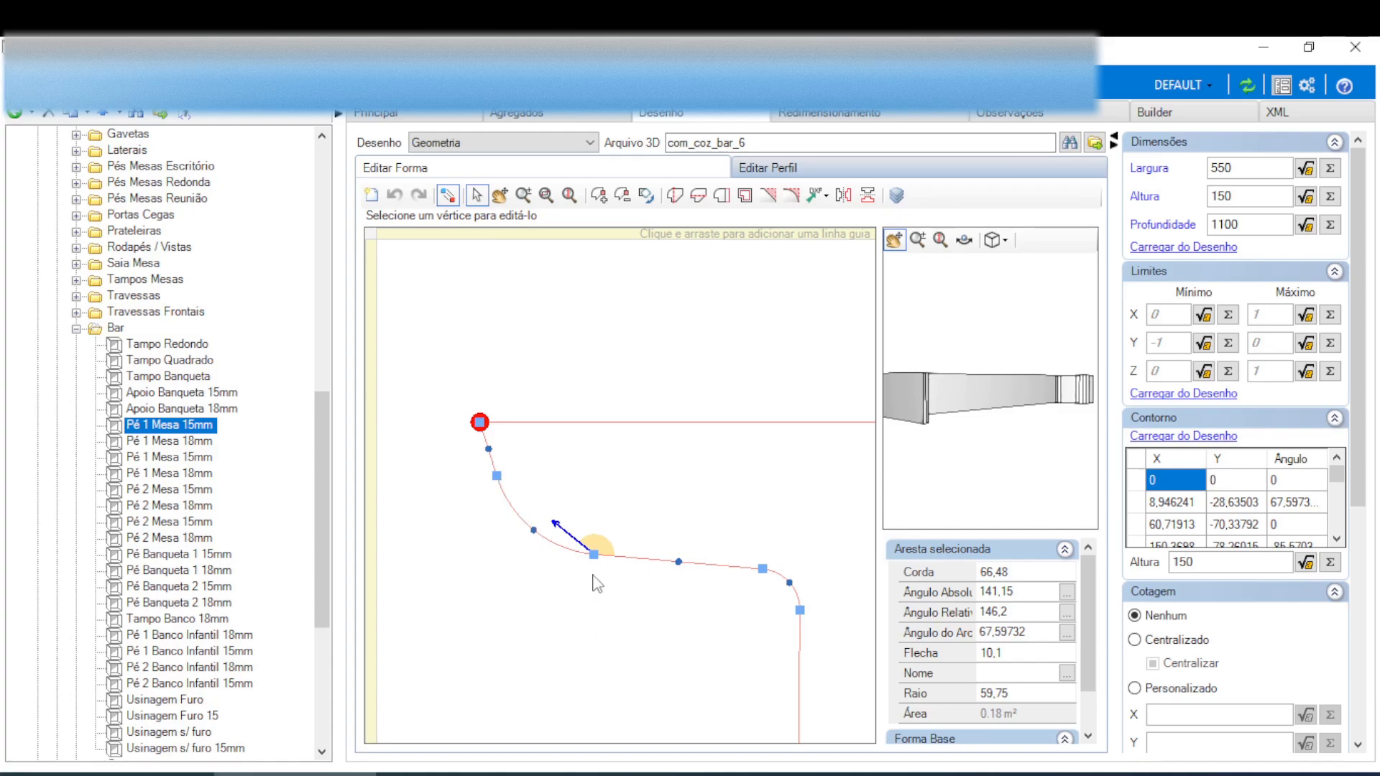
pyautogui.click(483, 440)
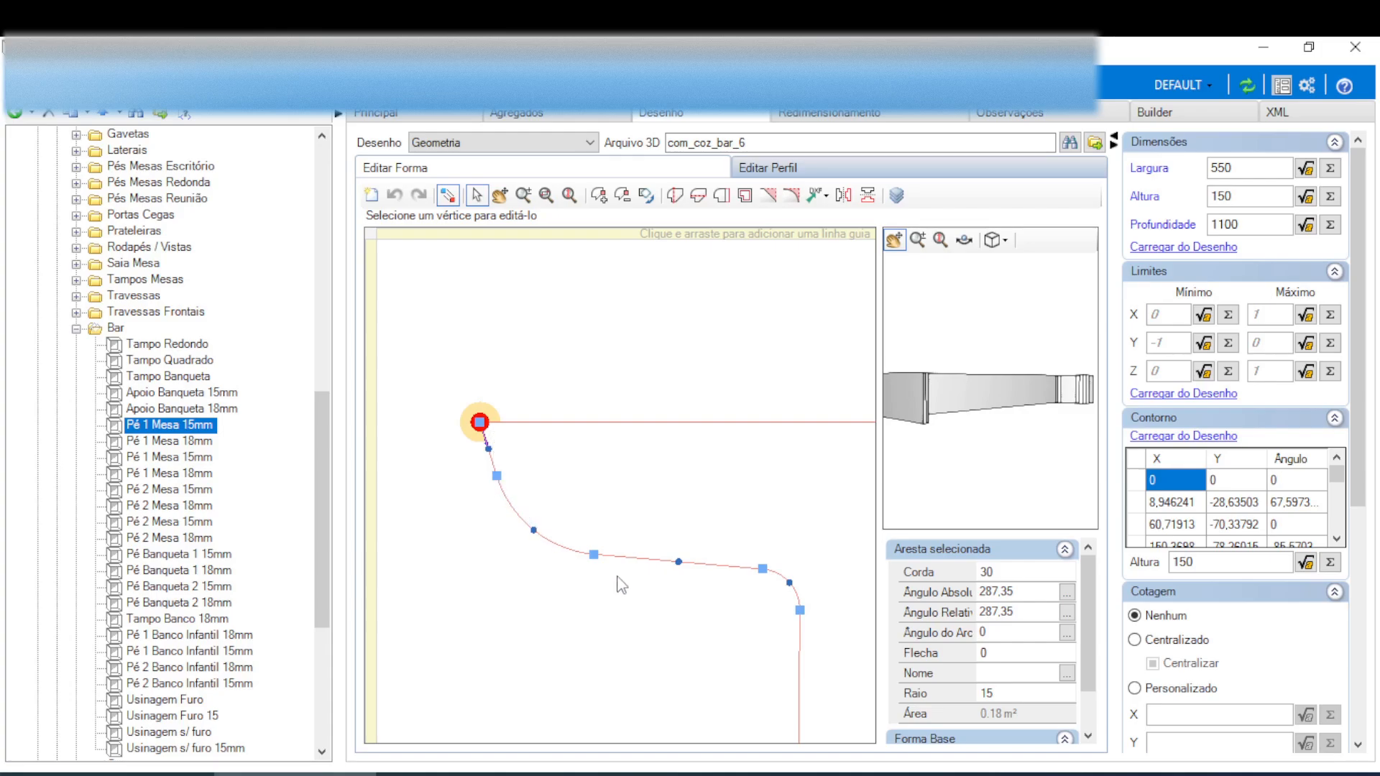
pyautogui.click(564, 546)
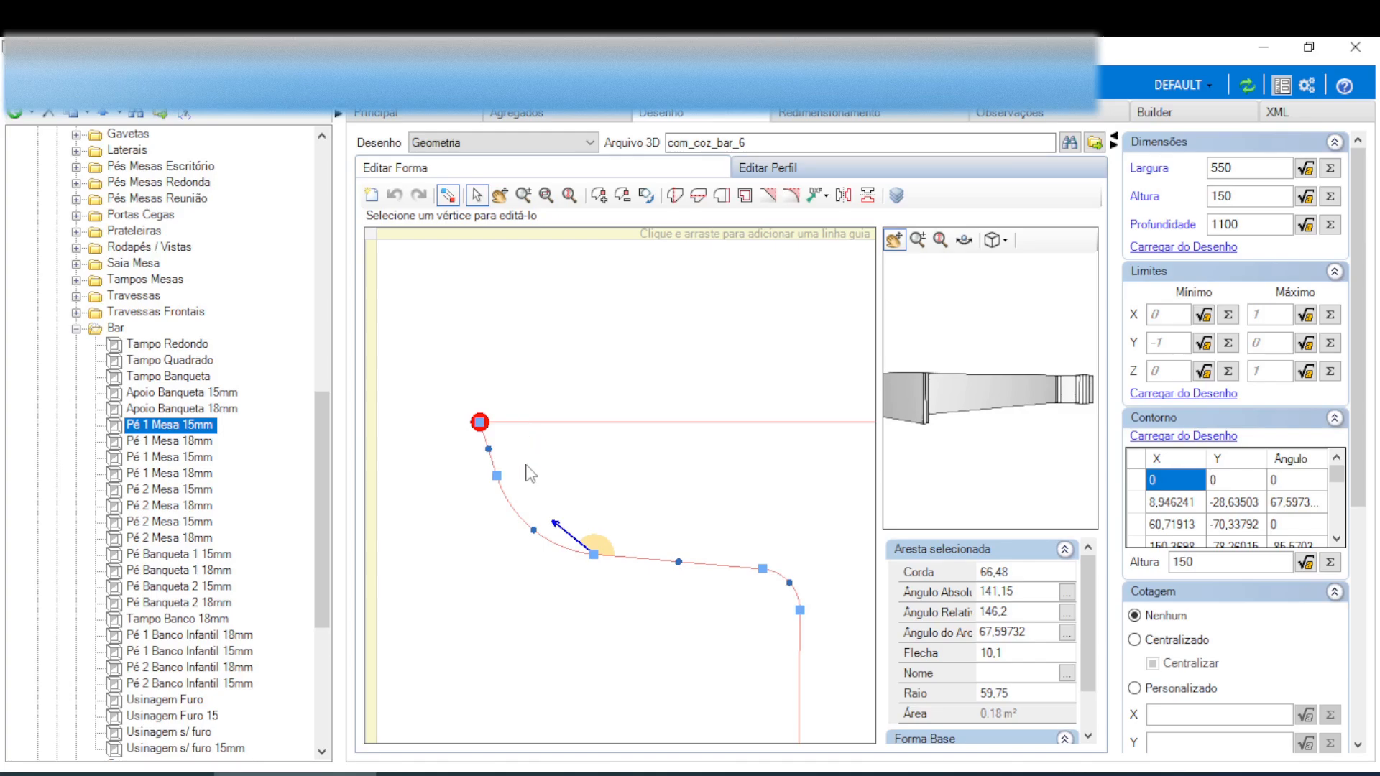
pyautogui.click(487, 448)
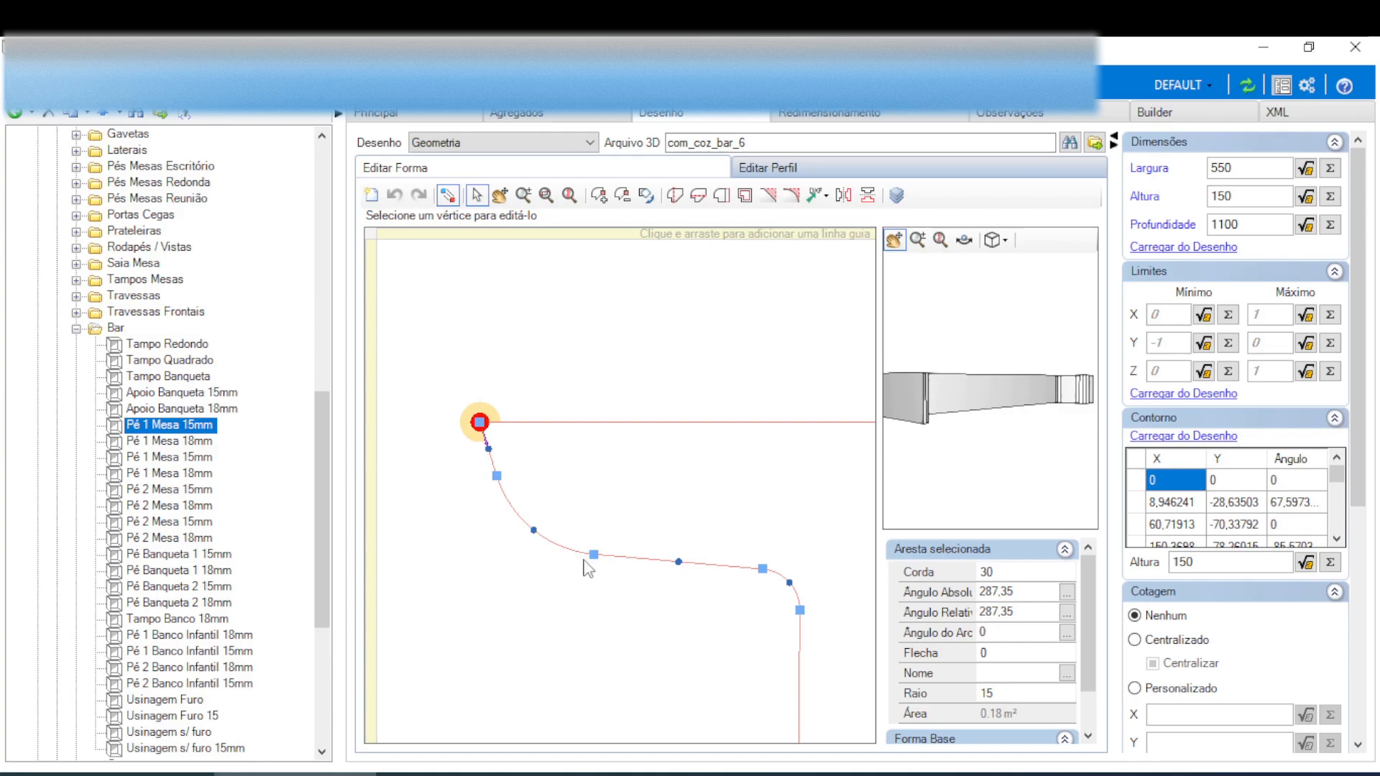
pyautogui.click(628, 563)
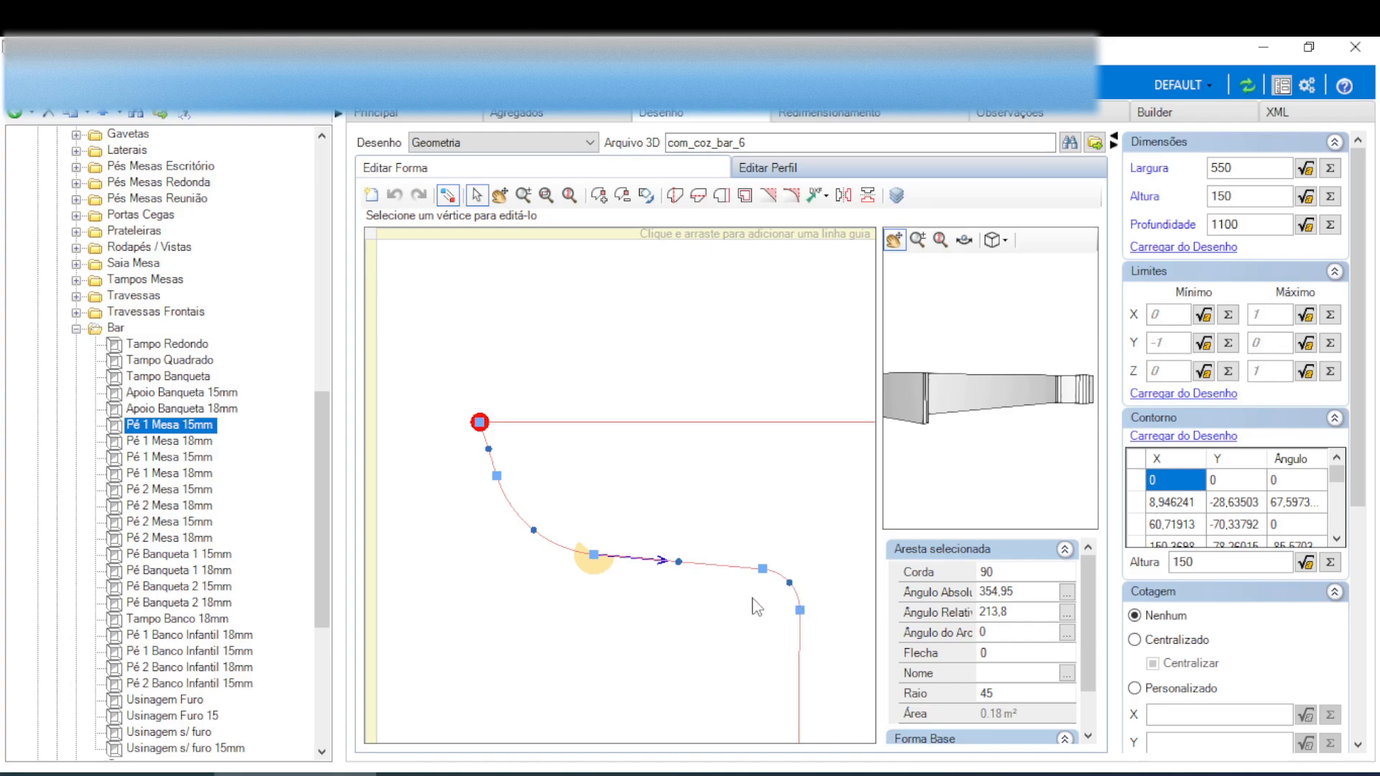
# - Inspect the chord and angle properties of the long straight edge along the left side of the leg
pyautogui.scroll(-2, 681, 499)
pyautogui.scroll(-5, 655, 486)
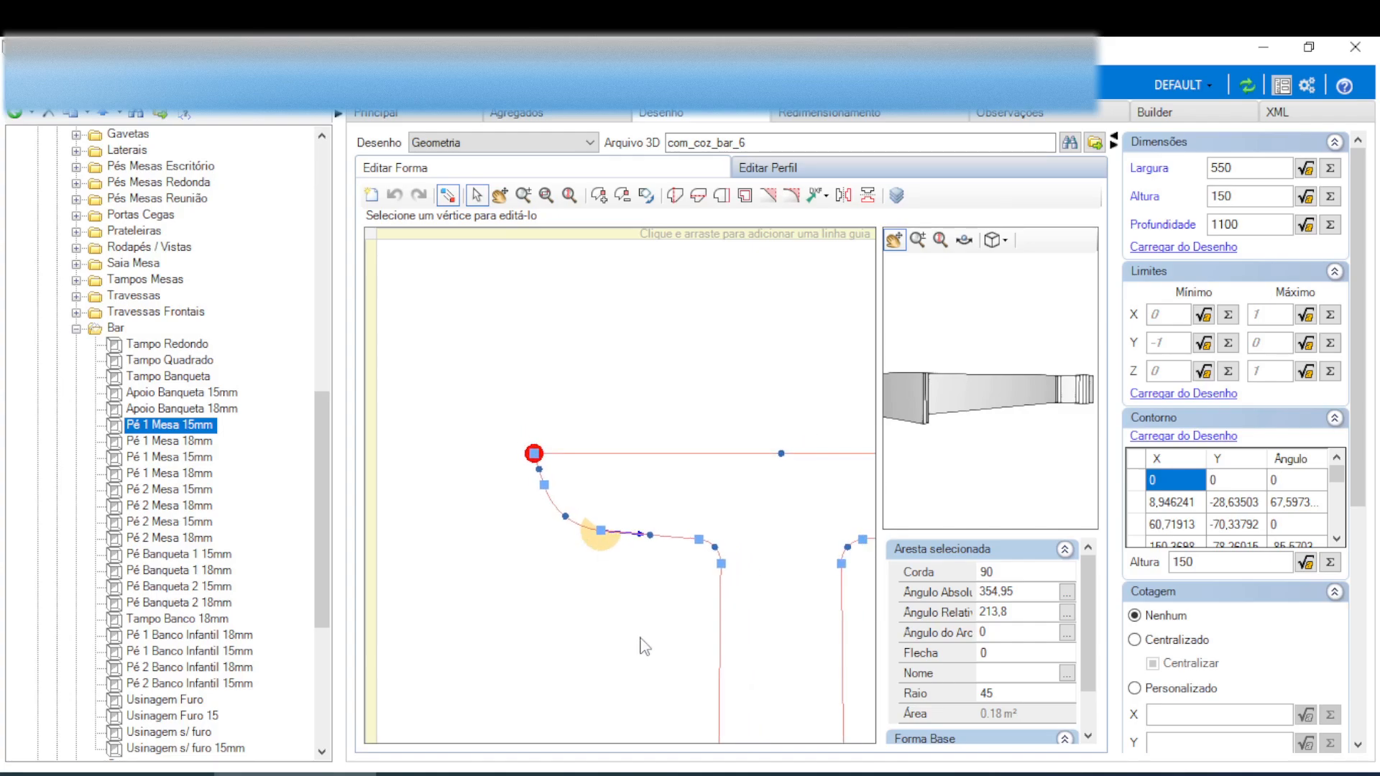
pyautogui.moveTo(640, 637); pyautogui.dragTo(594, 373, button='middle')
pyautogui.scroll(-4, 594, 385)
pyautogui.scroll(-6, 602, 408)
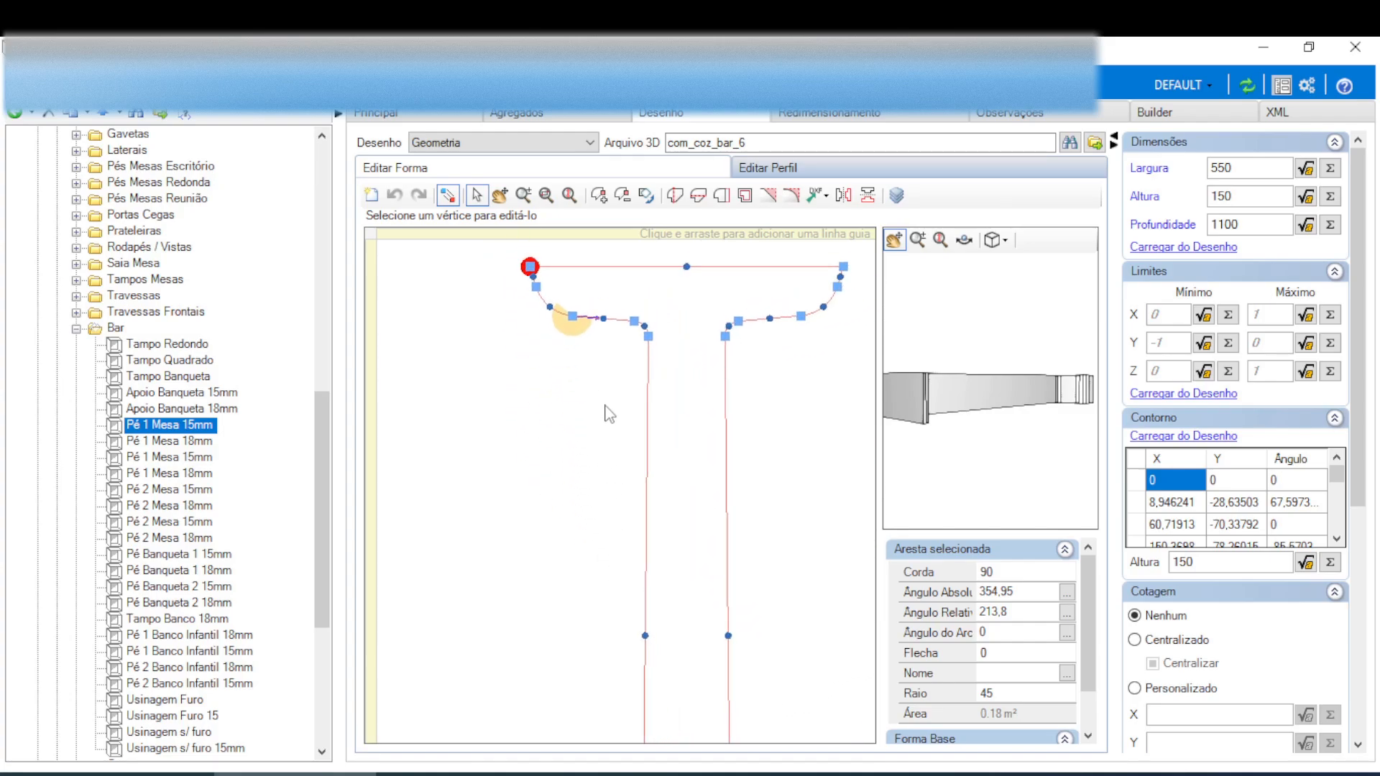
pyautogui.moveTo(639, 532); pyautogui.dragTo(647, 373, button='middle')
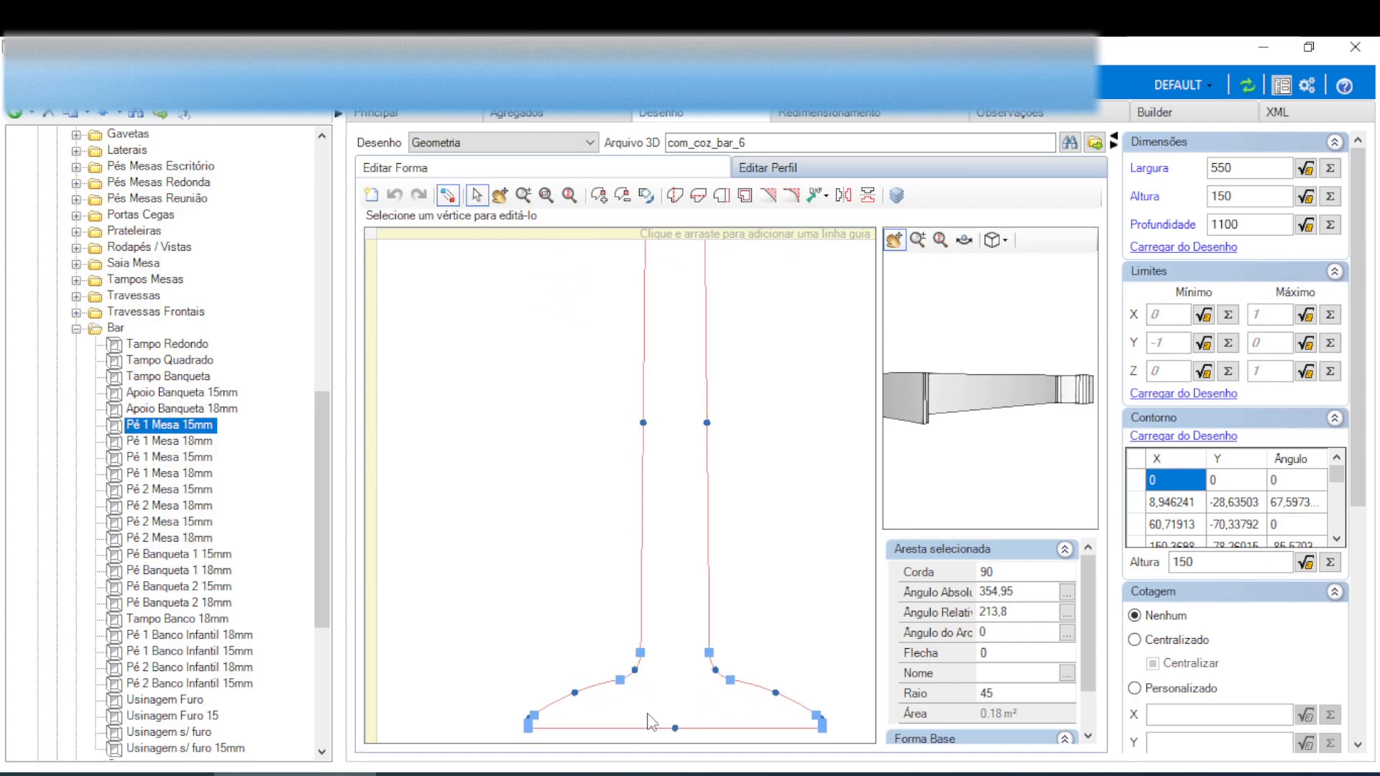
pyautogui.scroll(4, 657, 611)
pyautogui.scroll(3, 687, 586)
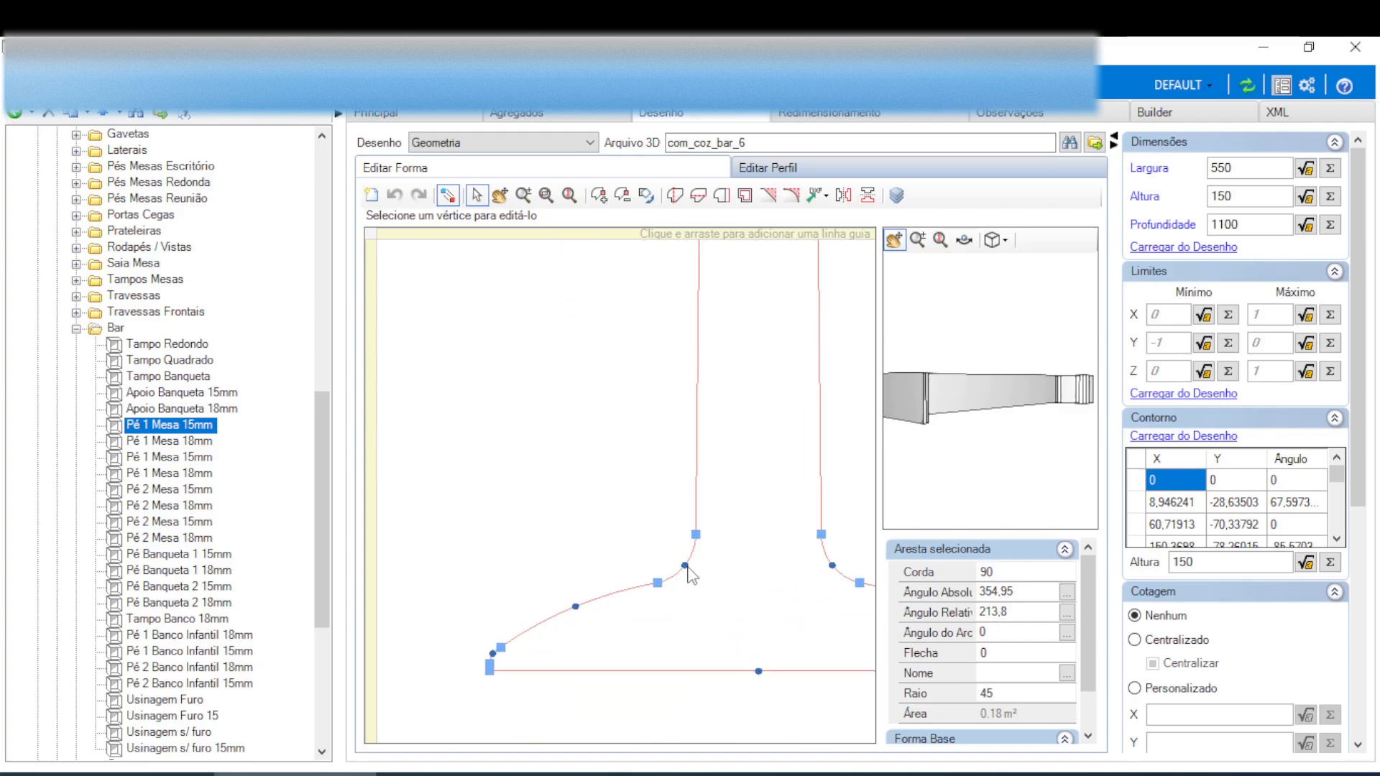
pyautogui.click(698, 445)
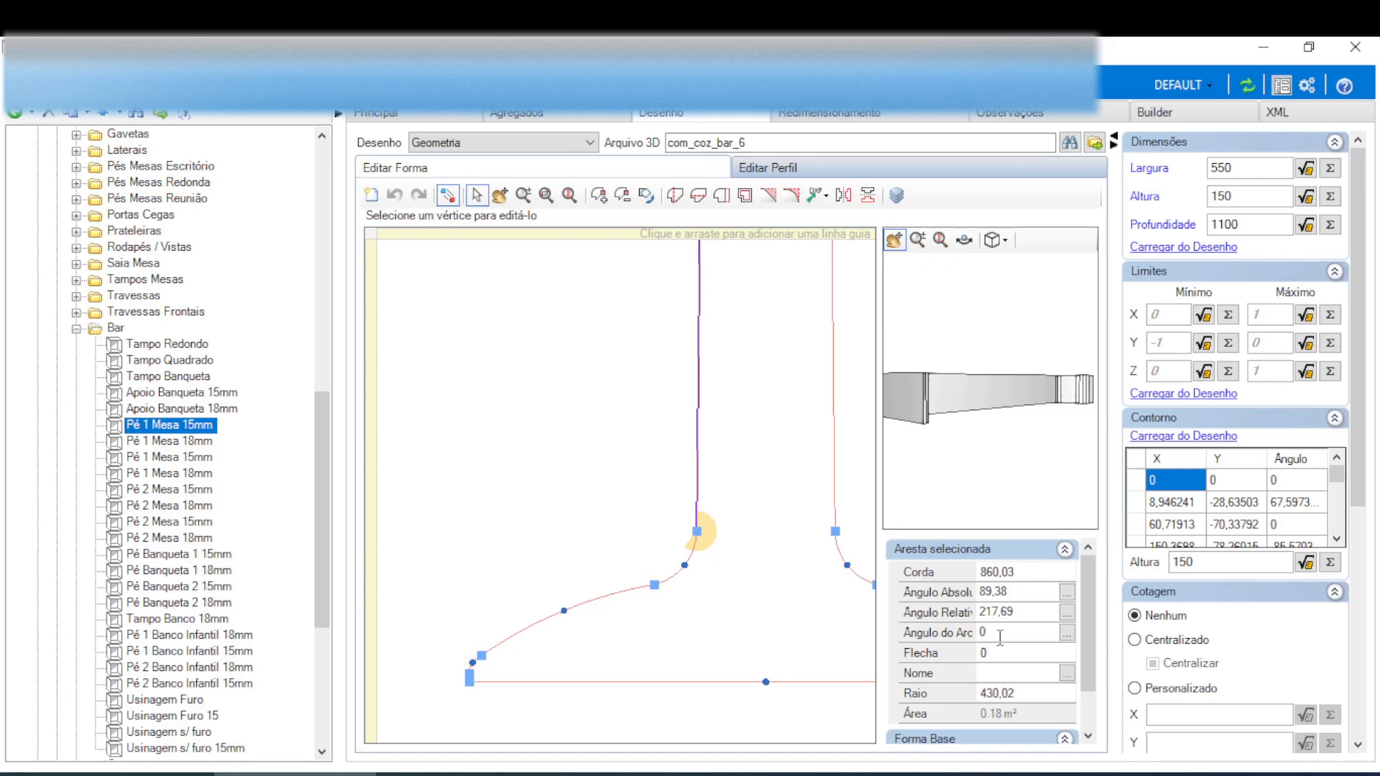
pyautogui.moveTo(723, 436)
pyautogui.mouseDown(button='middle')
pyautogui.moveTo(721, 516)
pyautogui.moveTo(680, 665)
pyautogui.mouseUp(button='middle')
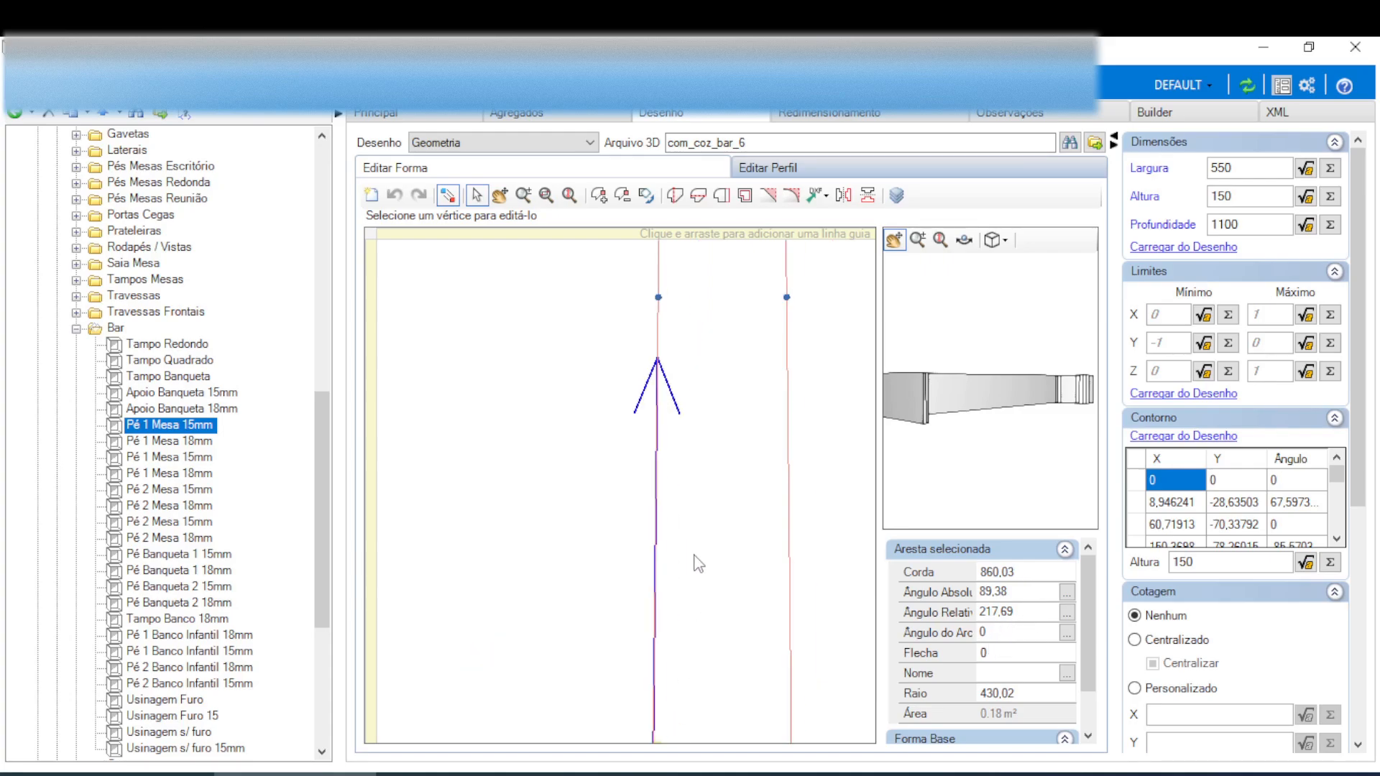
pyautogui.scroll(-2, 691, 557)
pyautogui.scroll(-3, 691, 567)
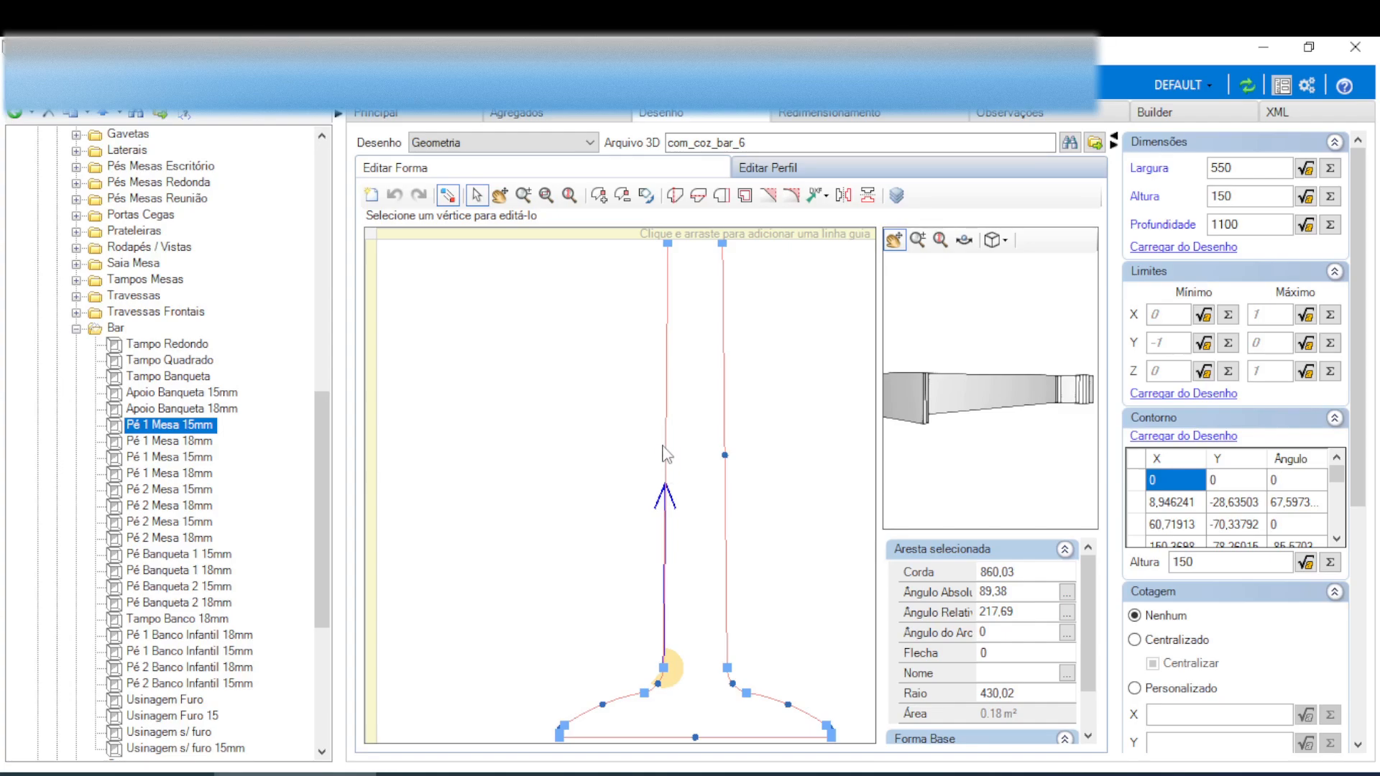
pyautogui.scroll(-2, 663, 444)
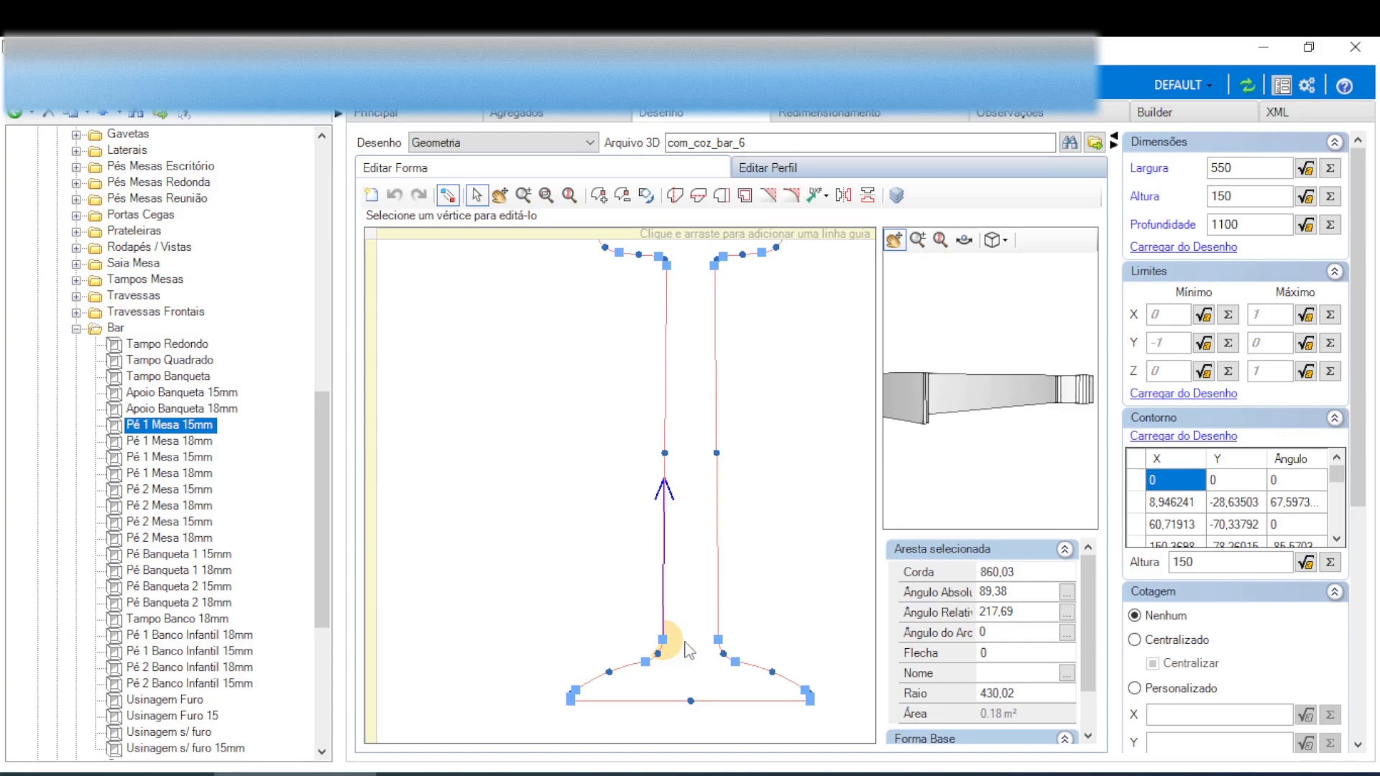
# - Inspect the properties of the small fillet arc and the long foot arc at the leg's lower-left end
pyautogui.scroll(3, 686, 632)
pyautogui.scroll(3, 702, 549)
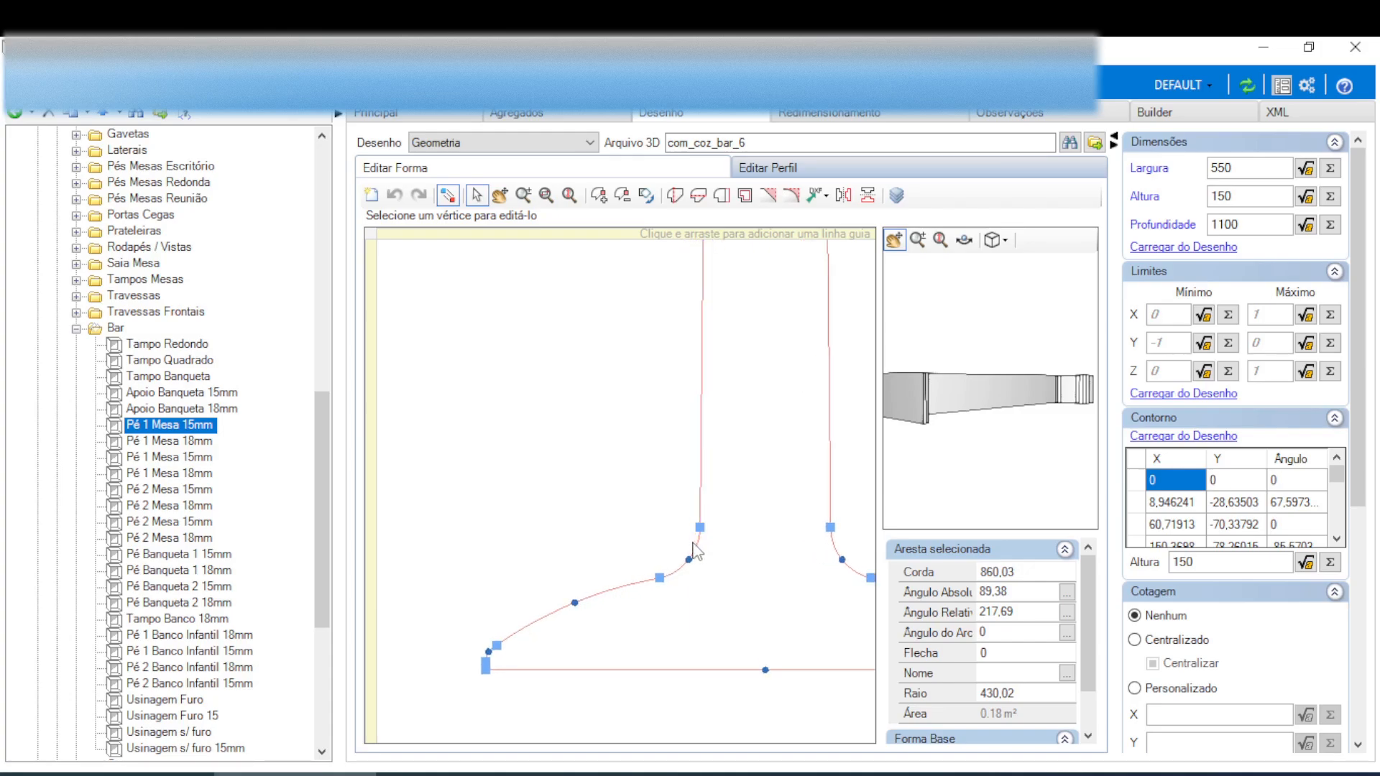
pyautogui.click(691, 535)
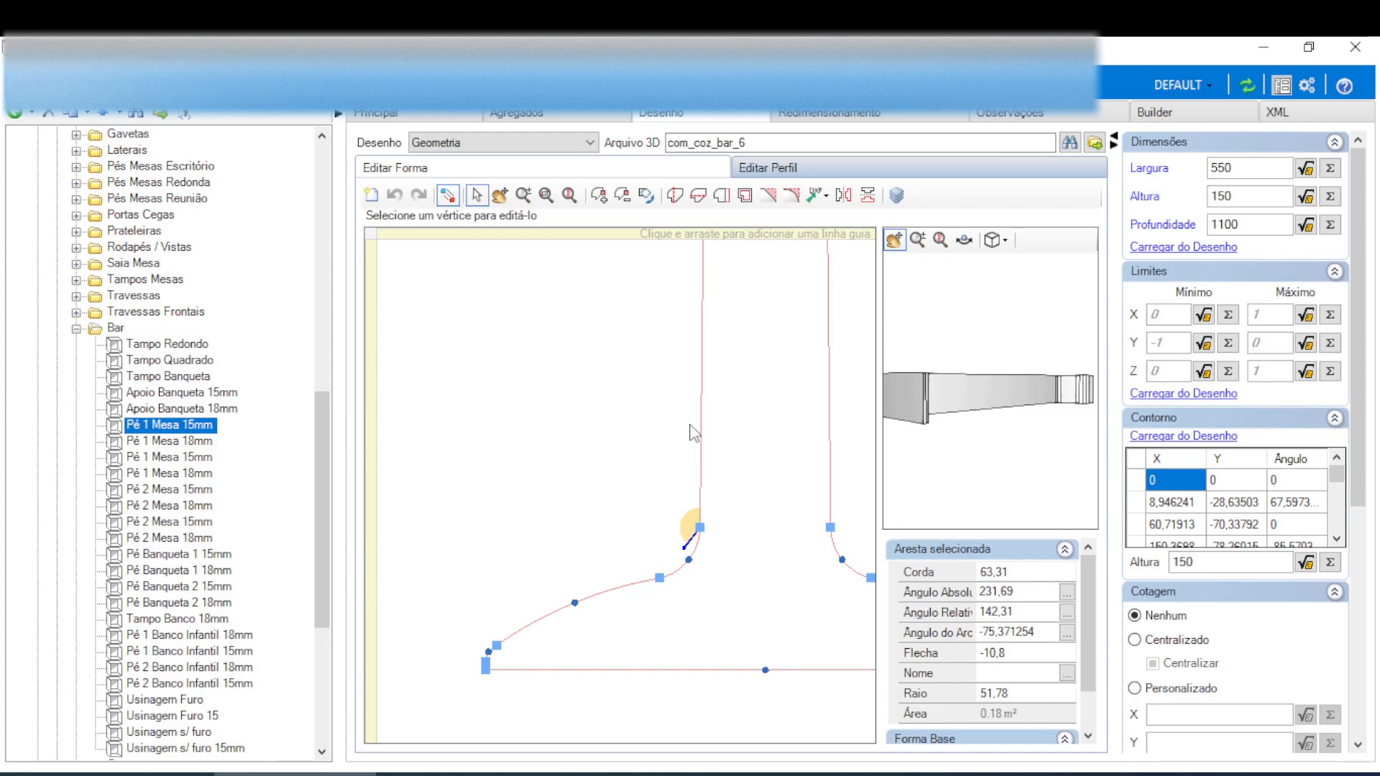
pyautogui.click(642, 591)
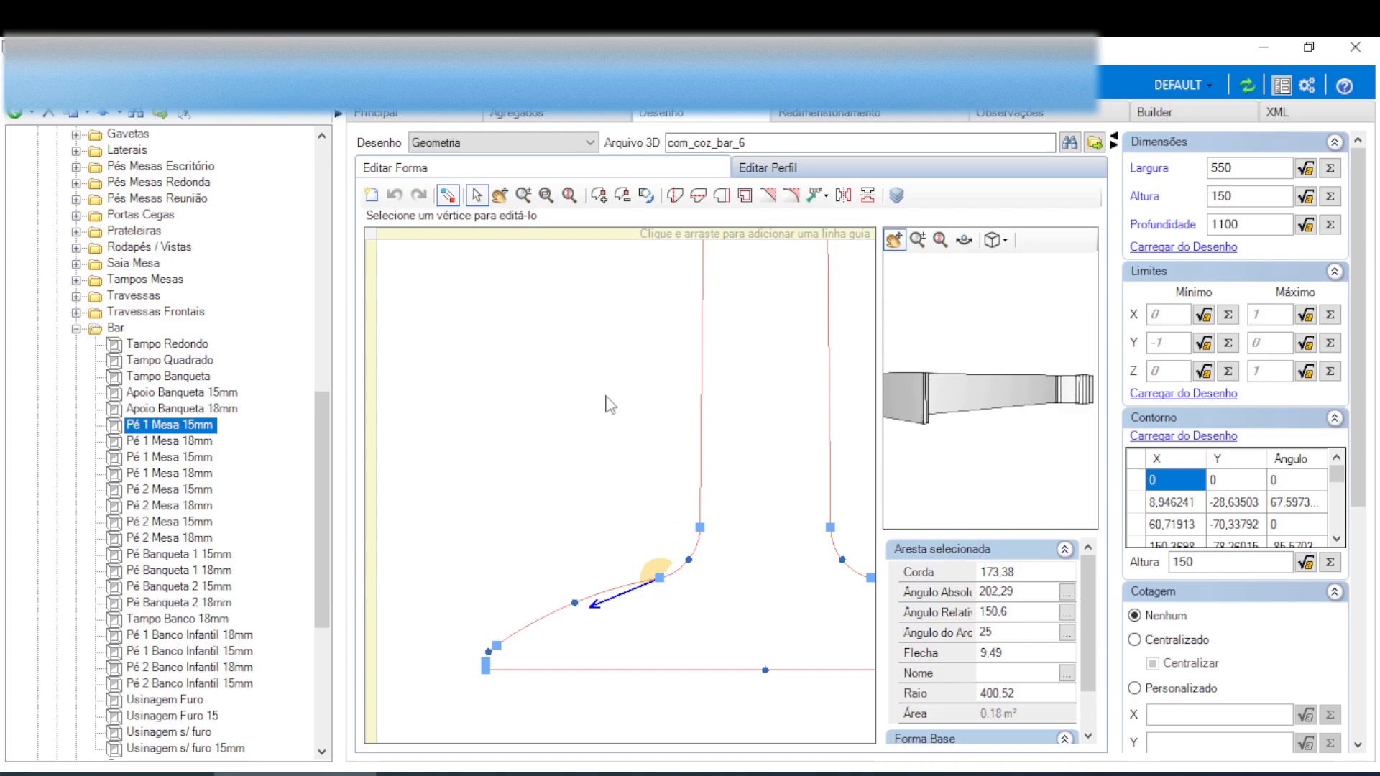
# - Review the left side of the leg's contour from top to foot and inspect the properties of the straight base edge
pyautogui.scroll(-2, 605, 396)
pyautogui.moveTo(603, 369)
pyautogui.mouseDown(button='middle')
pyautogui.moveTo(629, 645)
pyautogui.moveTo(652, 714)
pyautogui.mouseUp(button='middle')
pyautogui.scroll(2, 687, 467)
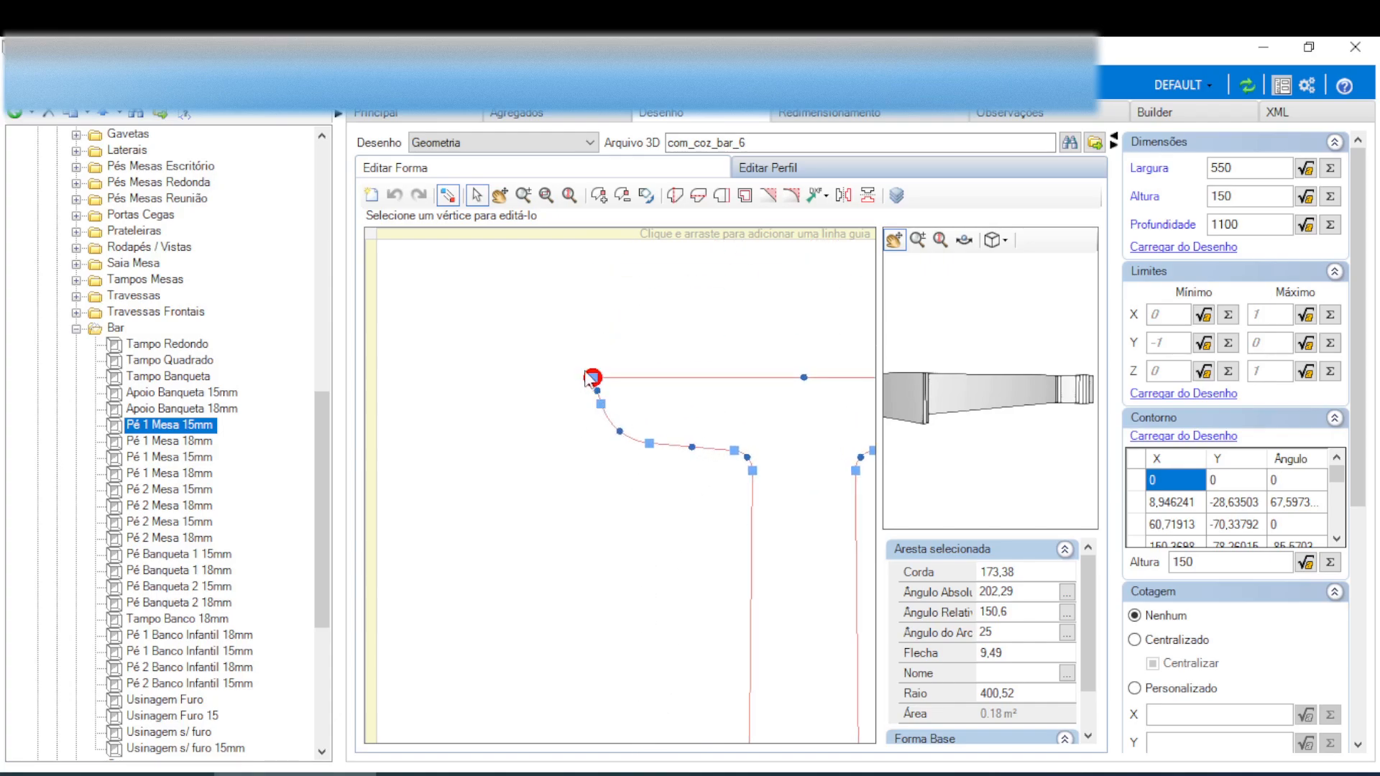
pyautogui.scroll(-2, 582, 431)
pyautogui.scroll(-1, 649, 488)
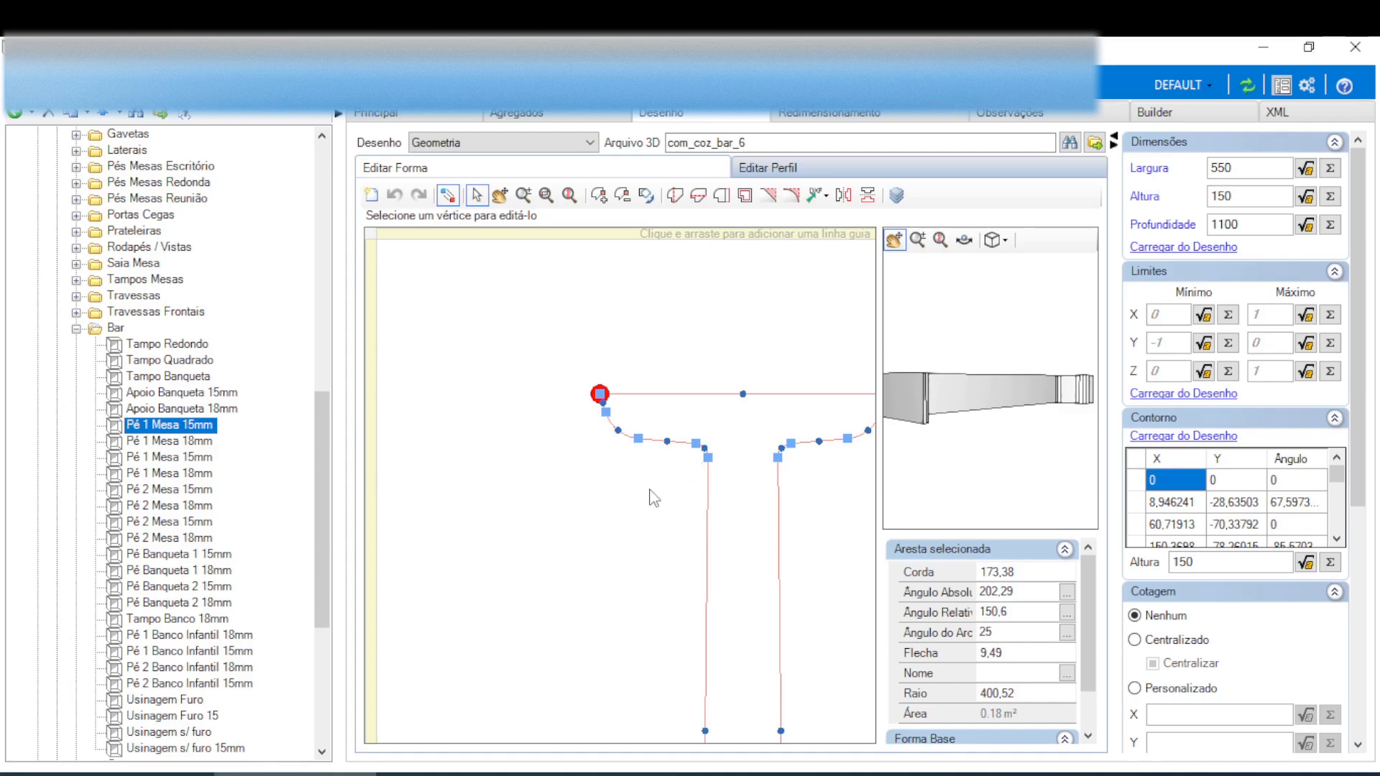
pyautogui.moveTo(645, 629); pyautogui.dragTo(600, 336, button='middle')
pyautogui.moveTo(604, 579); pyautogui.dragTo(618, 371, button='middle')
pyautogui.scroll(3, 622, 380)
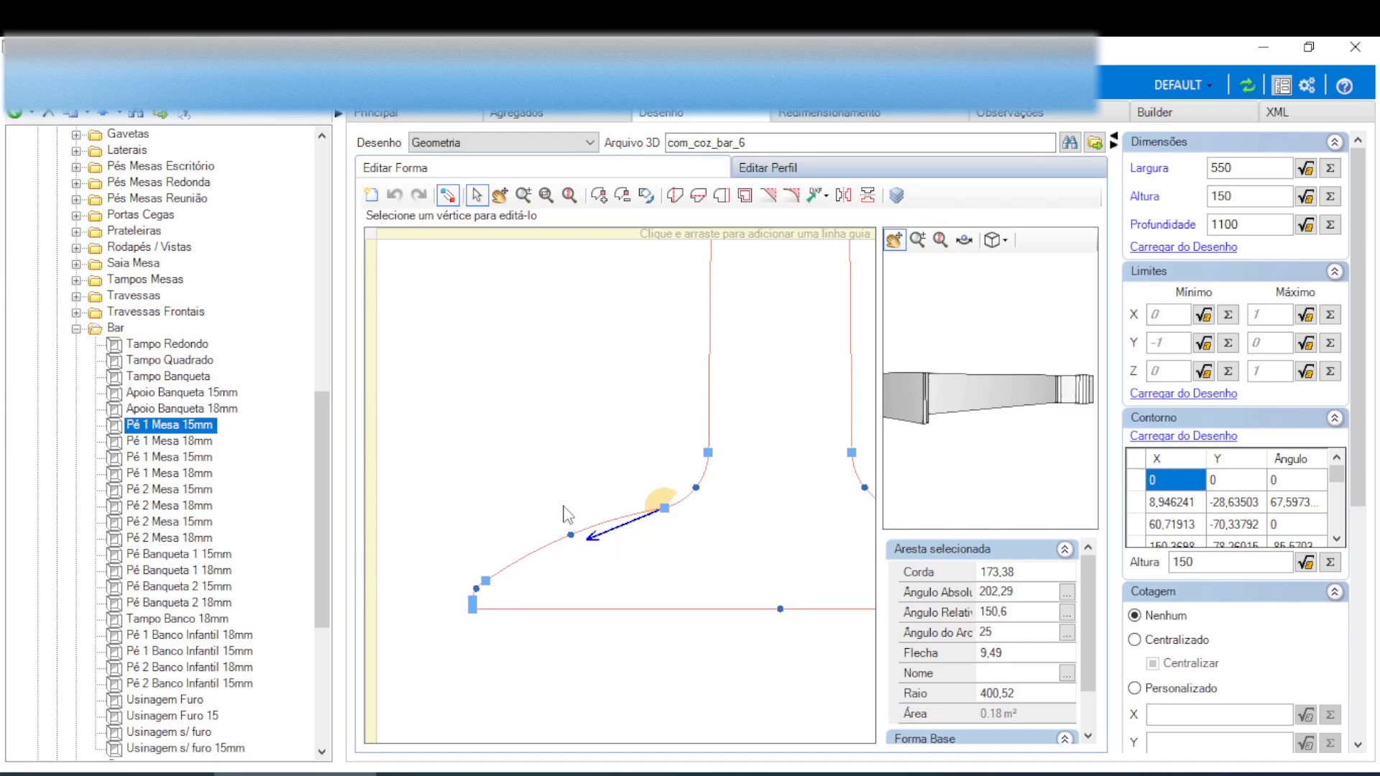
pyautogui.click(706, 610)
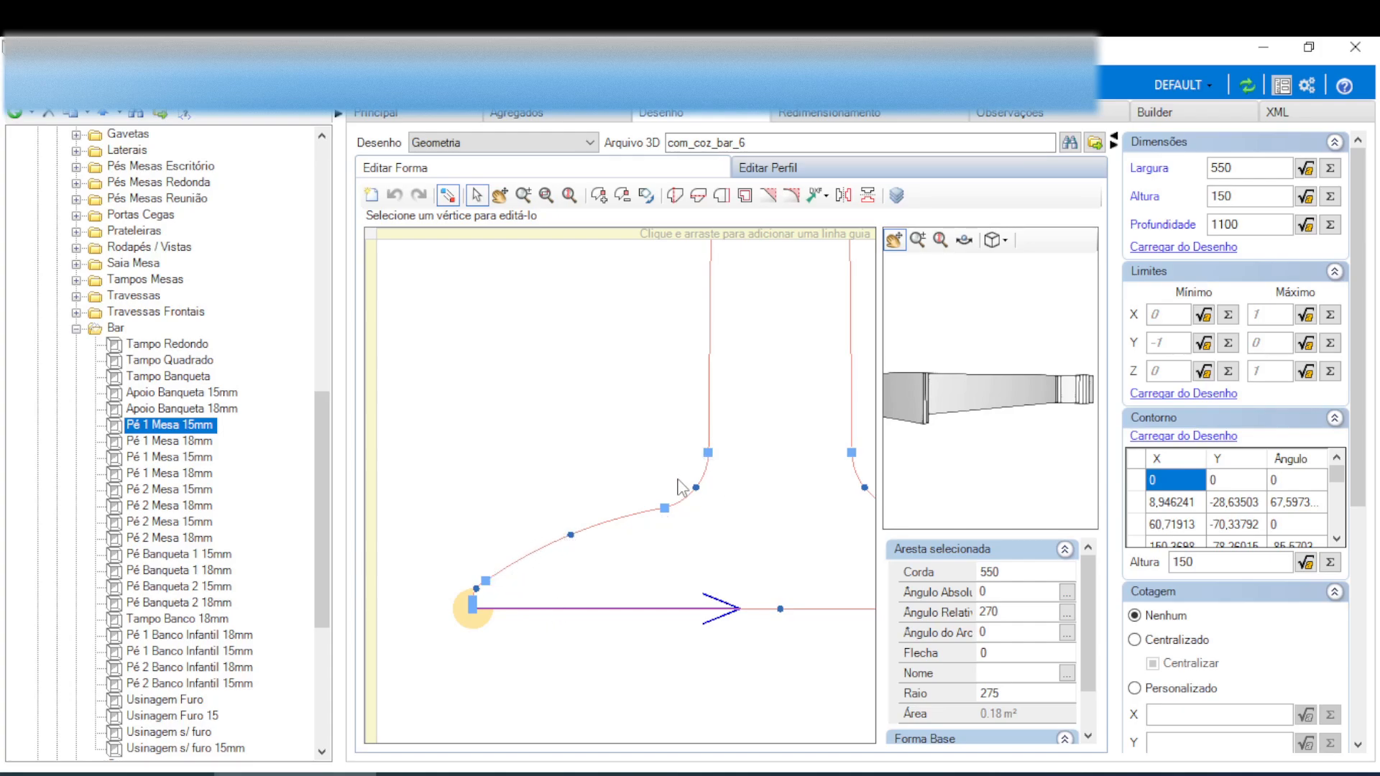
pyautogui.moveTo(530, 579)
pyautogui.mouseDown(button='middle')
pyautogui.moveTo(539, 554)
pyautogui.moveTo(600, 516)
pyautogui.mouseUp(button='middle')
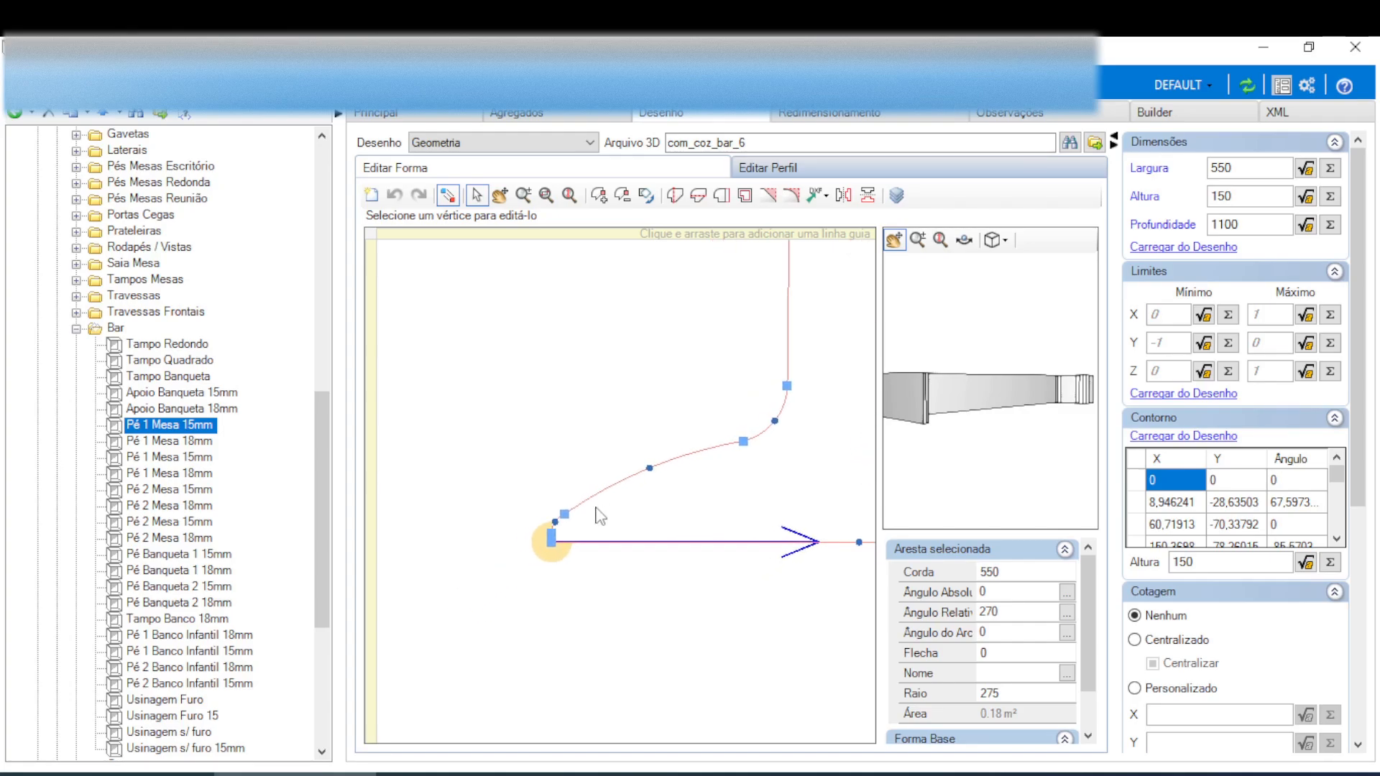
# - Examine the short vertical edge and small arc at the foot's lower-left tip in close-up
pyautogui.scroll(4, 596, 509)
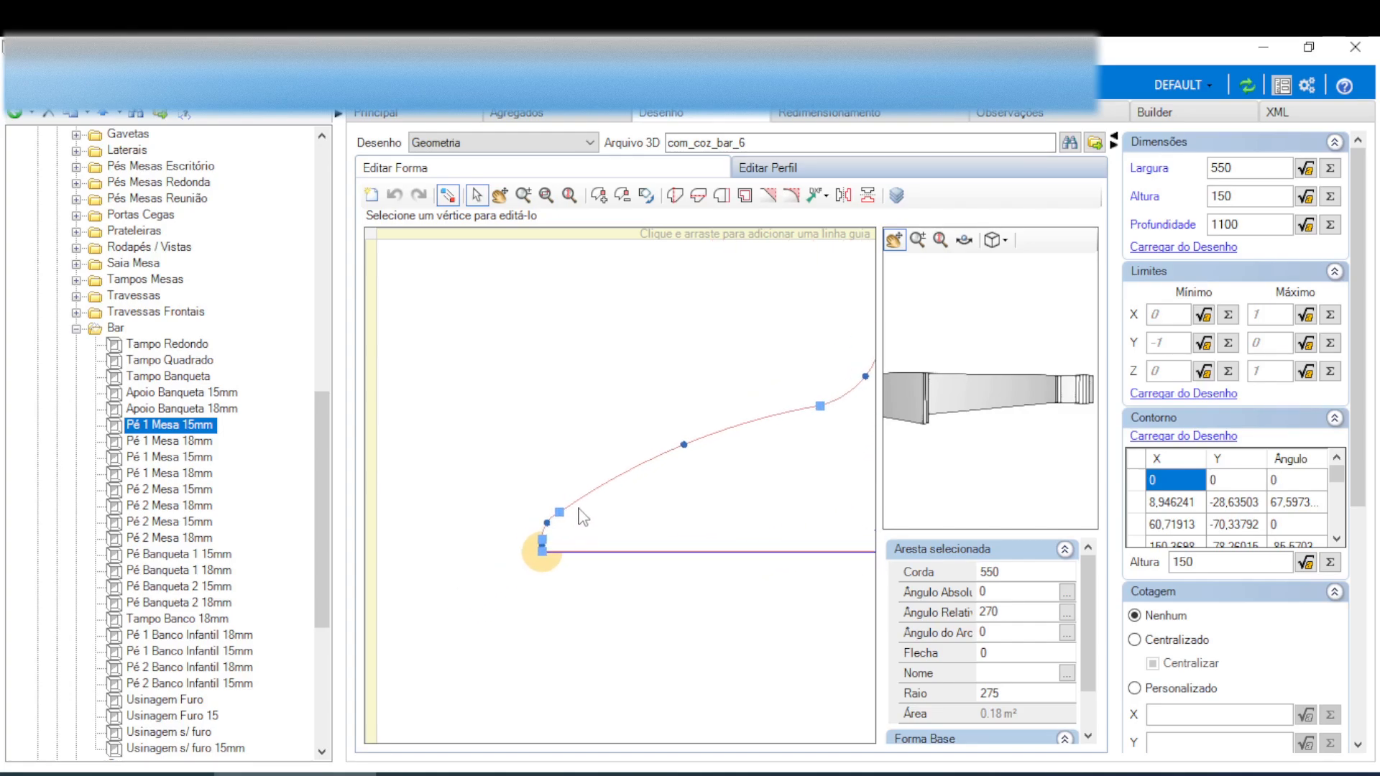
pyautogui.scroll(3, 577, 551)
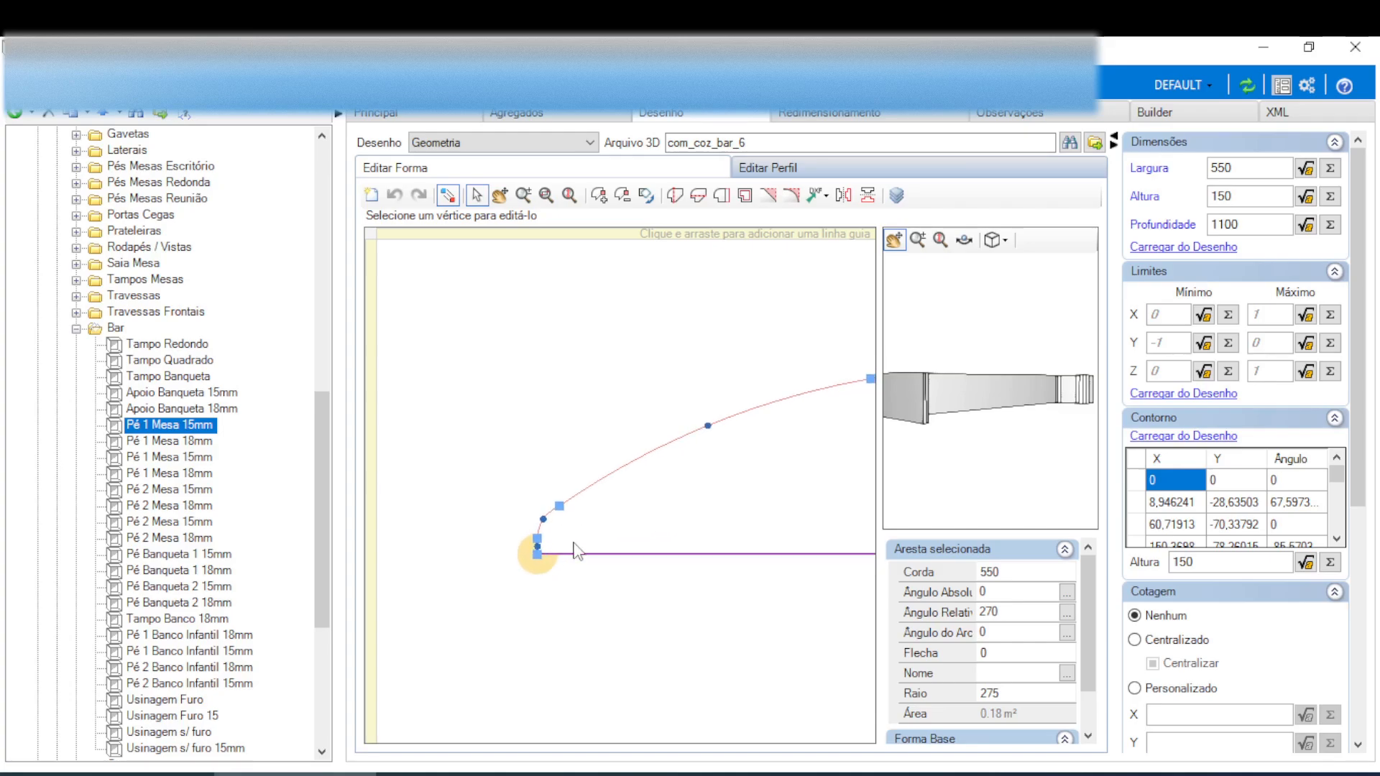
pyautogui.scroll(3, 579, 550)
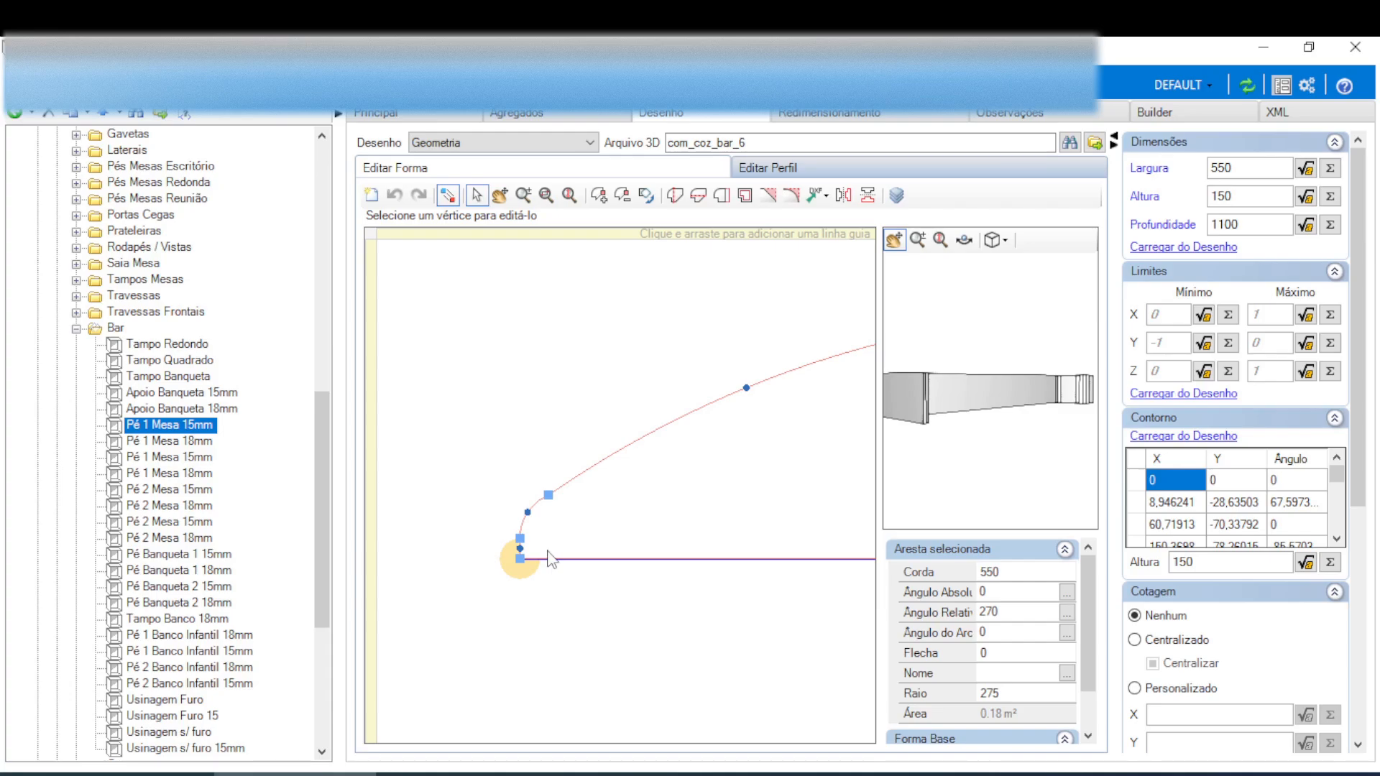
pyautogui.moveTo(597, 513)
pyautogui.mouseDown(button='middle')
pyautogui.moveTo(514, 493)
pyautogui.moveTo(534, 469)
pyautogui.mouseUp(button='middle')
pyautogui.scroll(2, 523, 447)
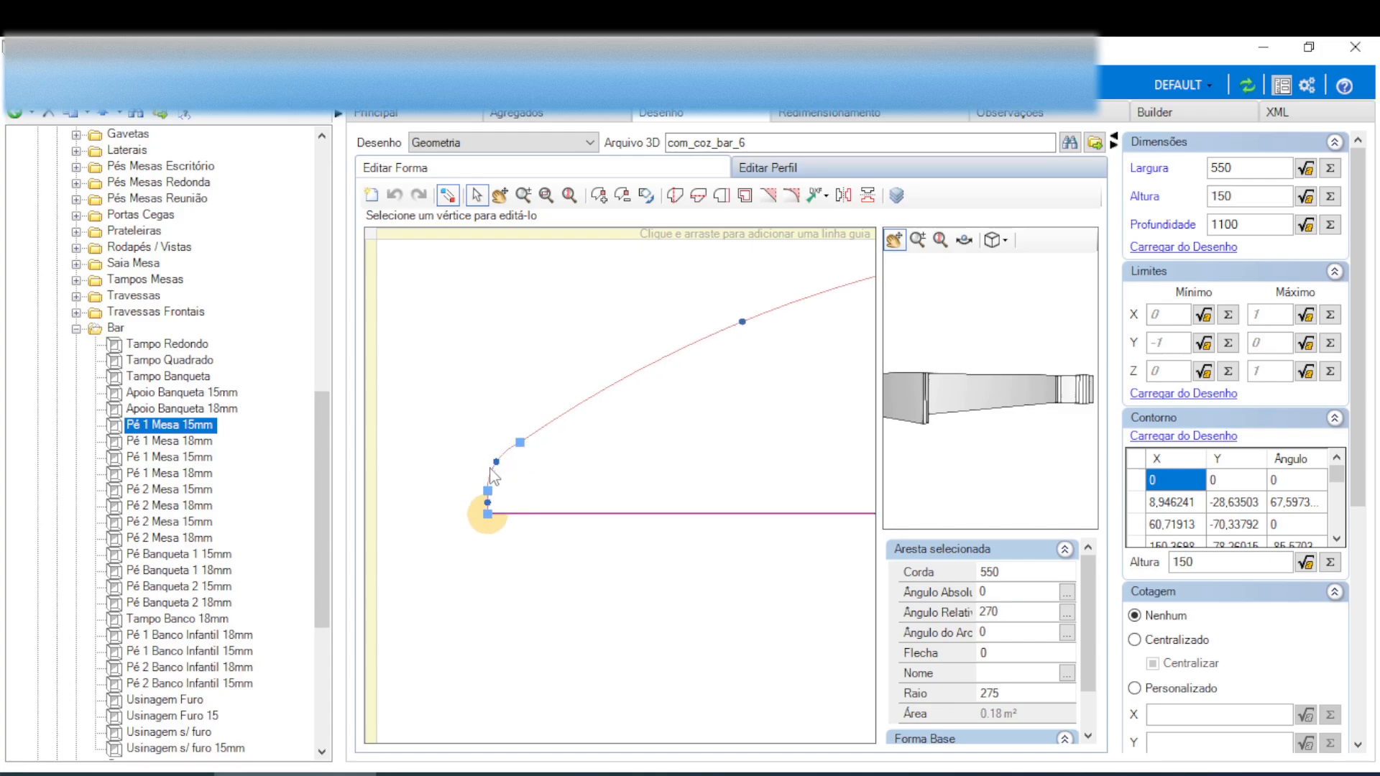
pyautogui.click(487, 513)
pyautogui.moveTo(487, 504); pyautogui.dragTo(486, 509)
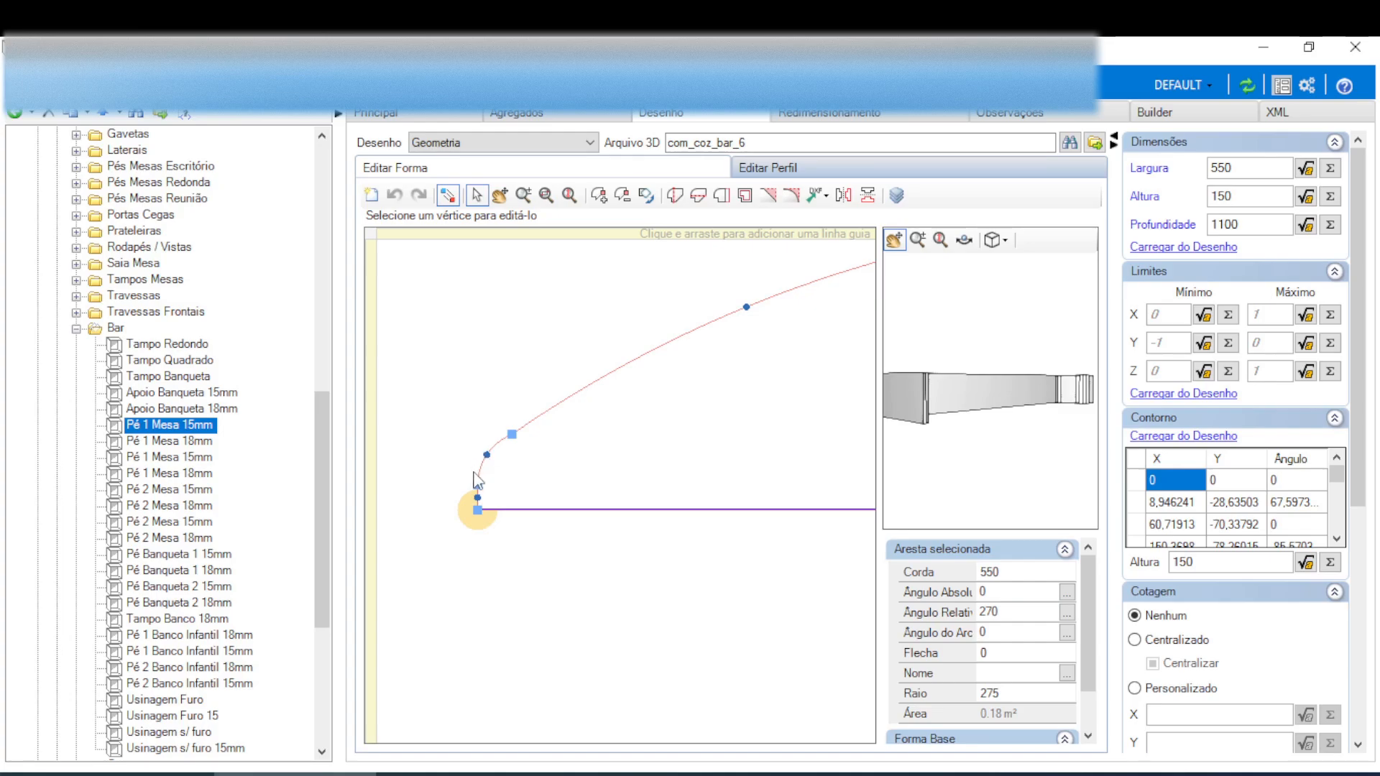
pyautogui.scroll(1, 477, 475)
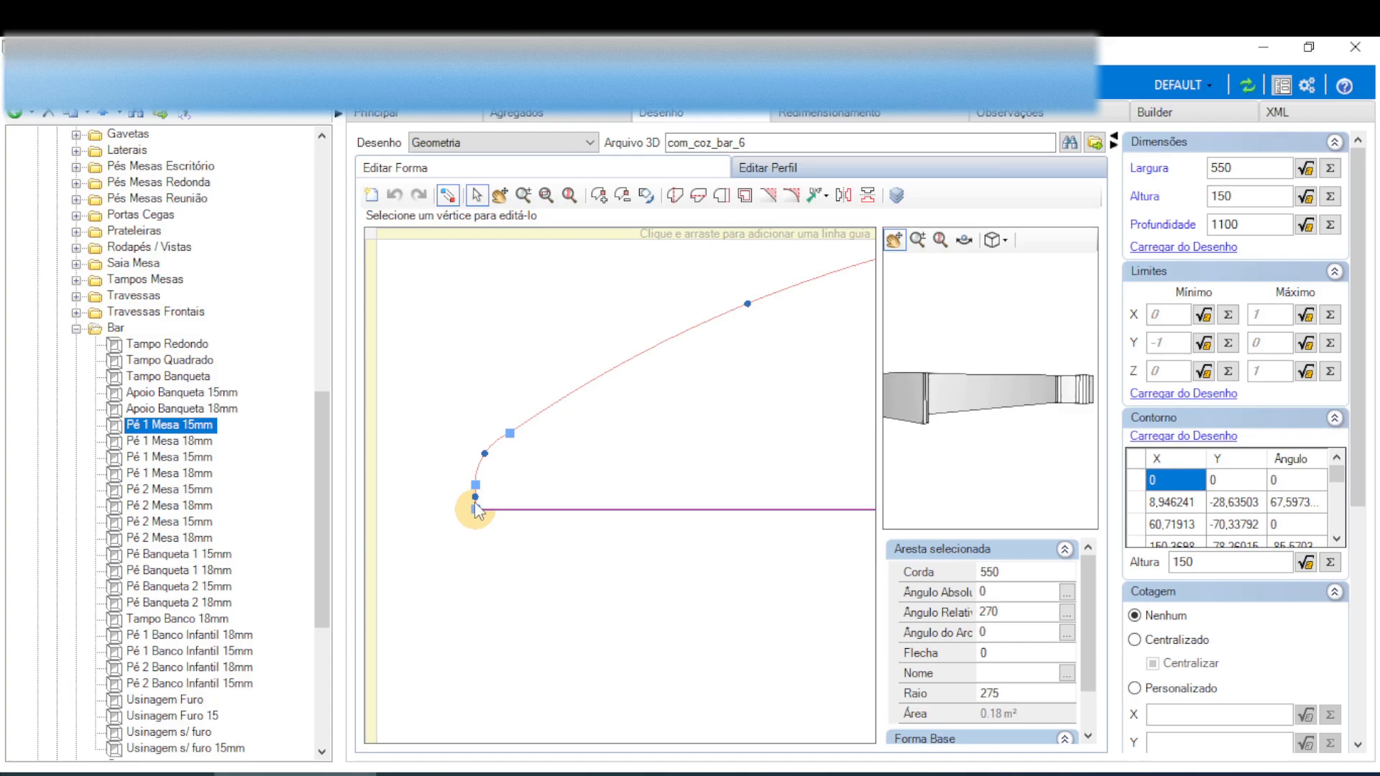
# - Examine the right half of the leg's contour, from the foot up to the curved upper-right end
pyautogui.moveTo(493, 462); pyautogui.dragTo(479, 611, button='middle')
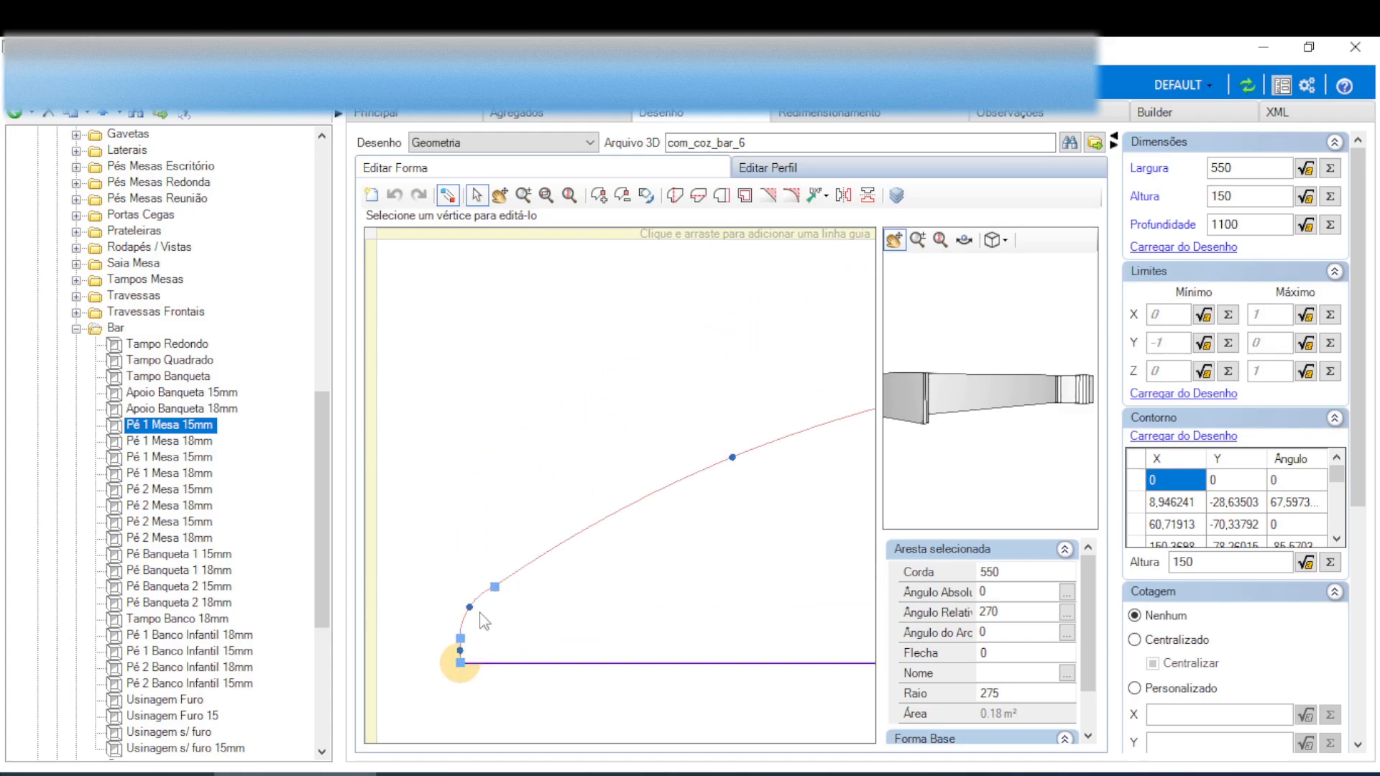
pyautogui.scroll(-1, 478, 610)
pyautogui.scroll(-4, 480, 617)
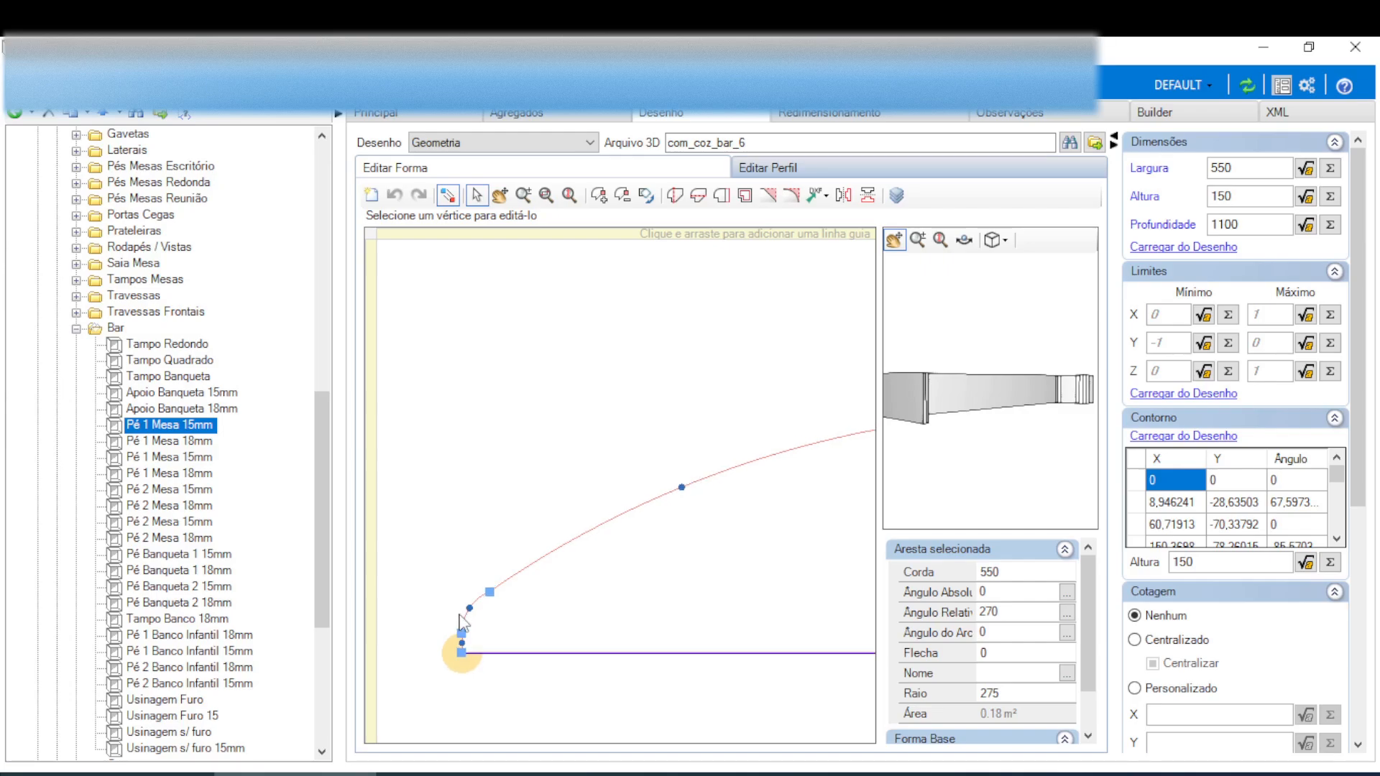
pyautogui.scroll(-3, 459, 624)
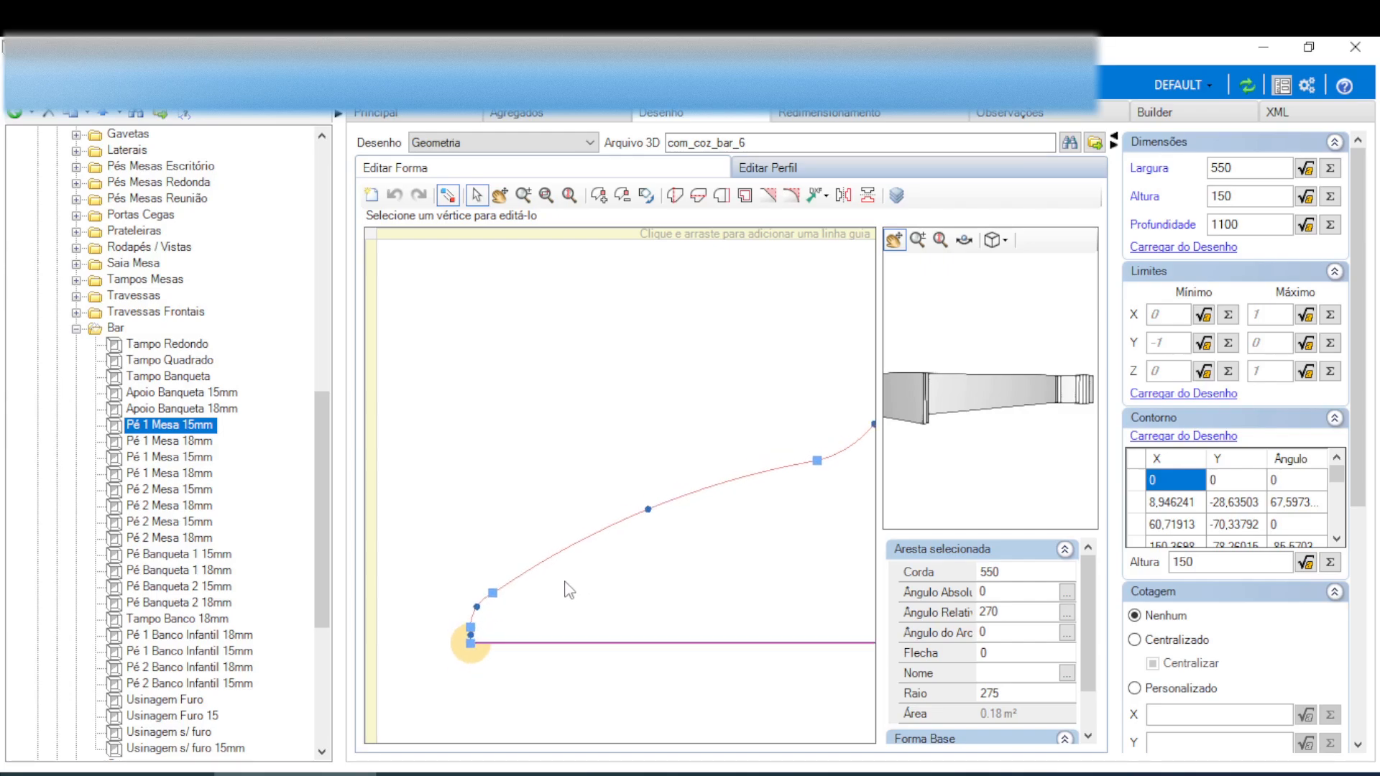
pyautogui.scroll(-5, 559, 600)
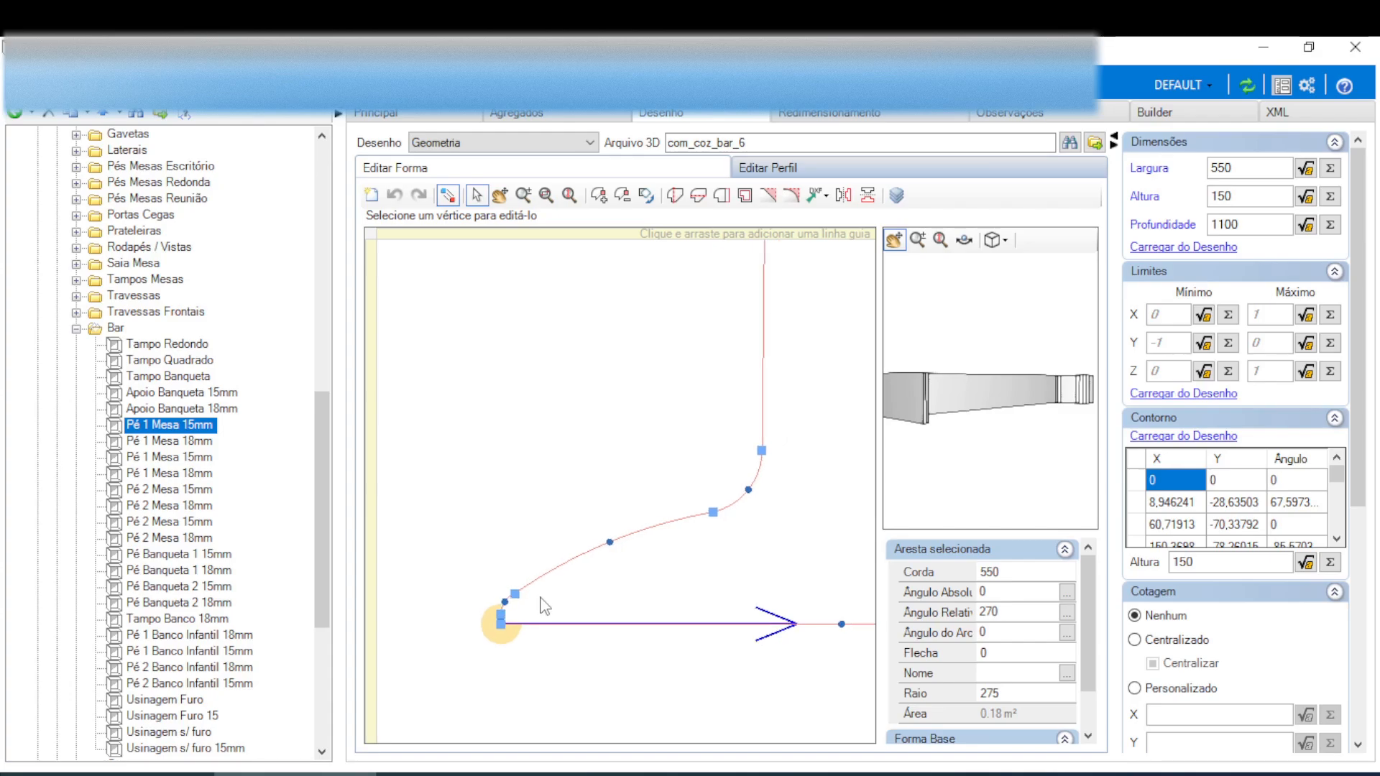
pyautogui.scroll(-6, 539, 598)
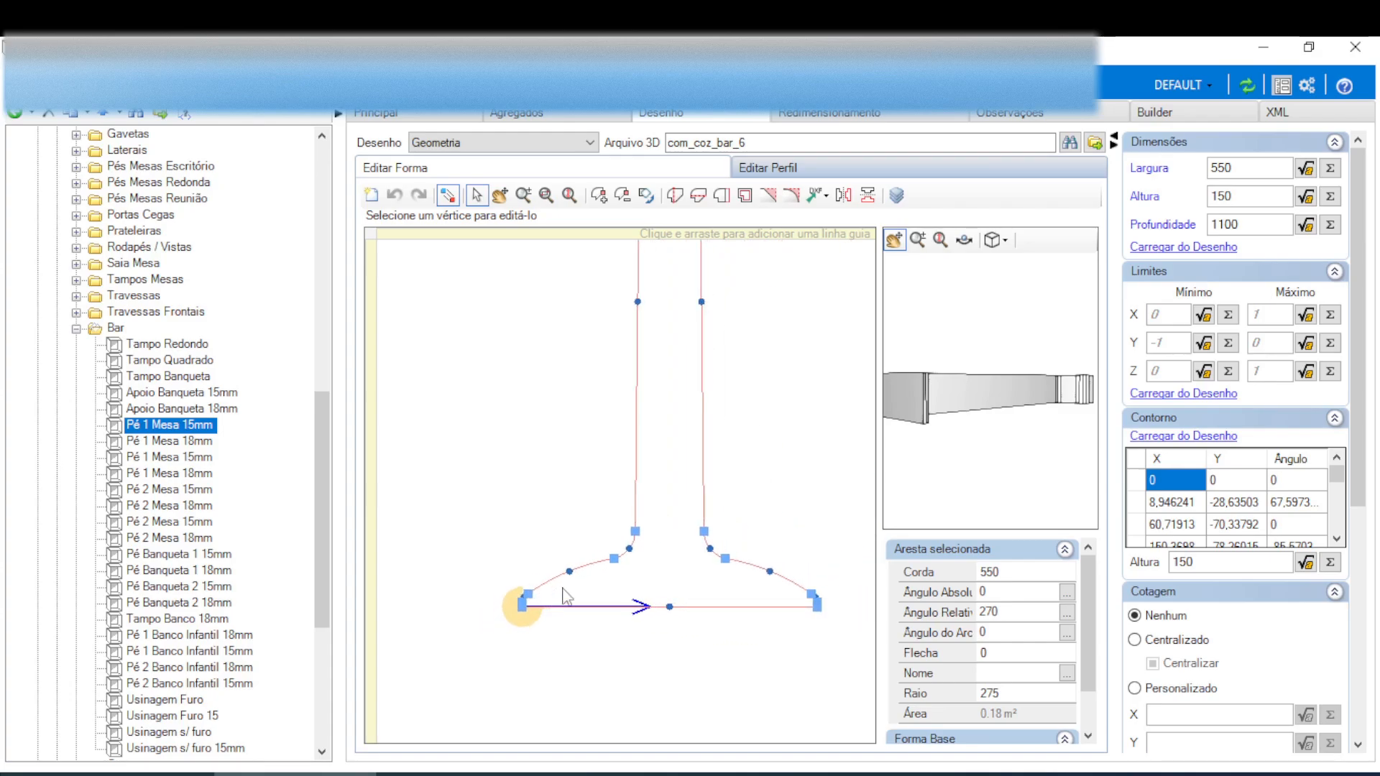
pyautogui.moveTo(843, 604); pyautogui.dragTo(695, 605, button='middle')
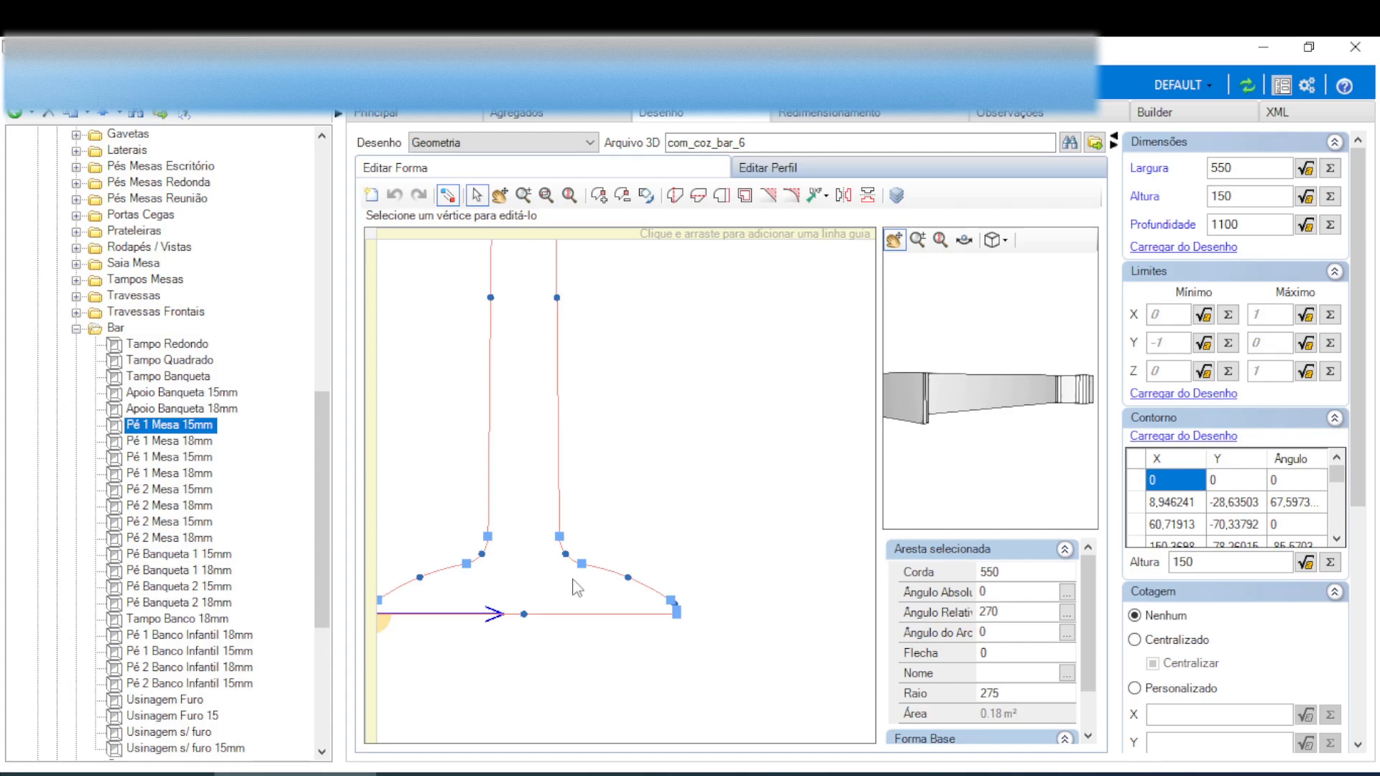
pyautogui.moveTo(618, 414); pyautogui.dragTo(658, 728, button='middle')
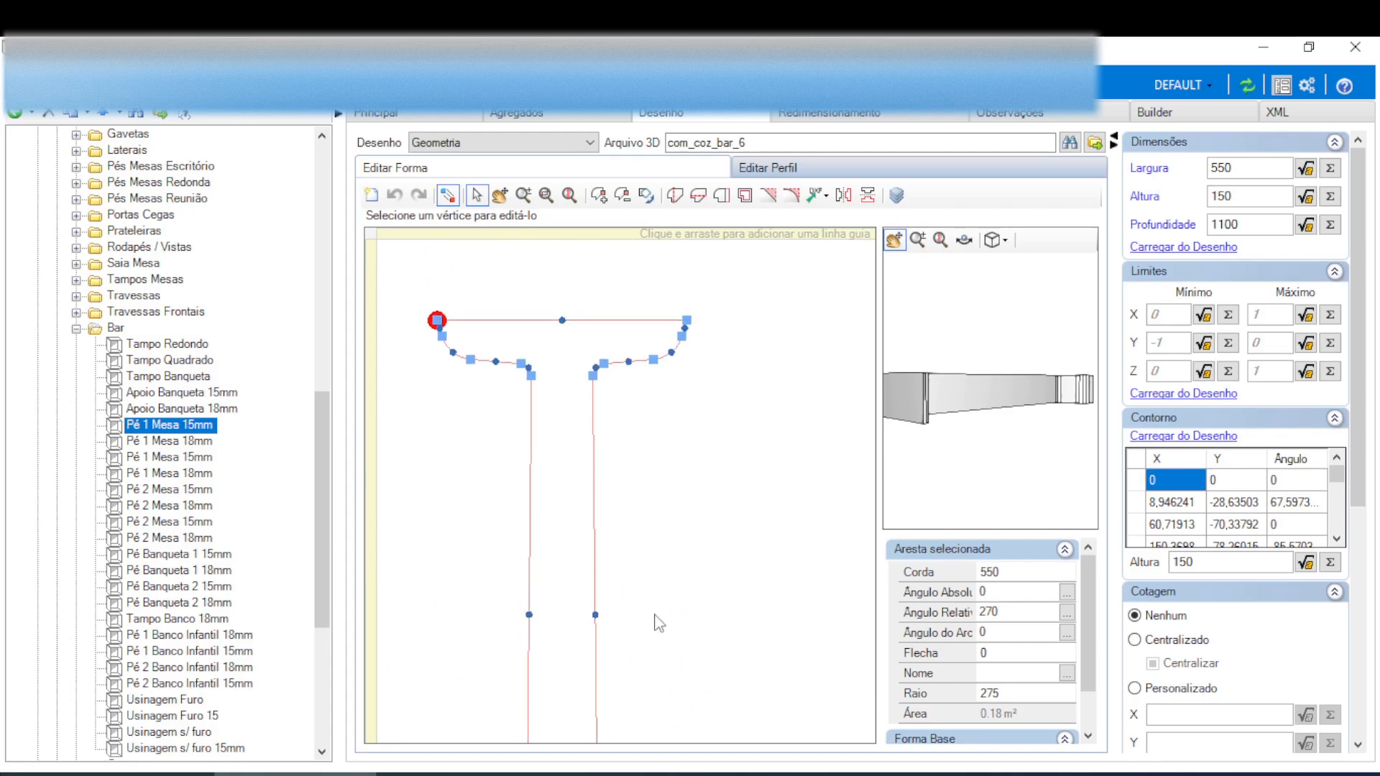
pyautogui.moveTo(705, 451); pyautogui.dragTo(748, 586, button='middle')
pyautogui.scroll(1, 759, 430)
pyautogui.scroll(3, 726, 476)
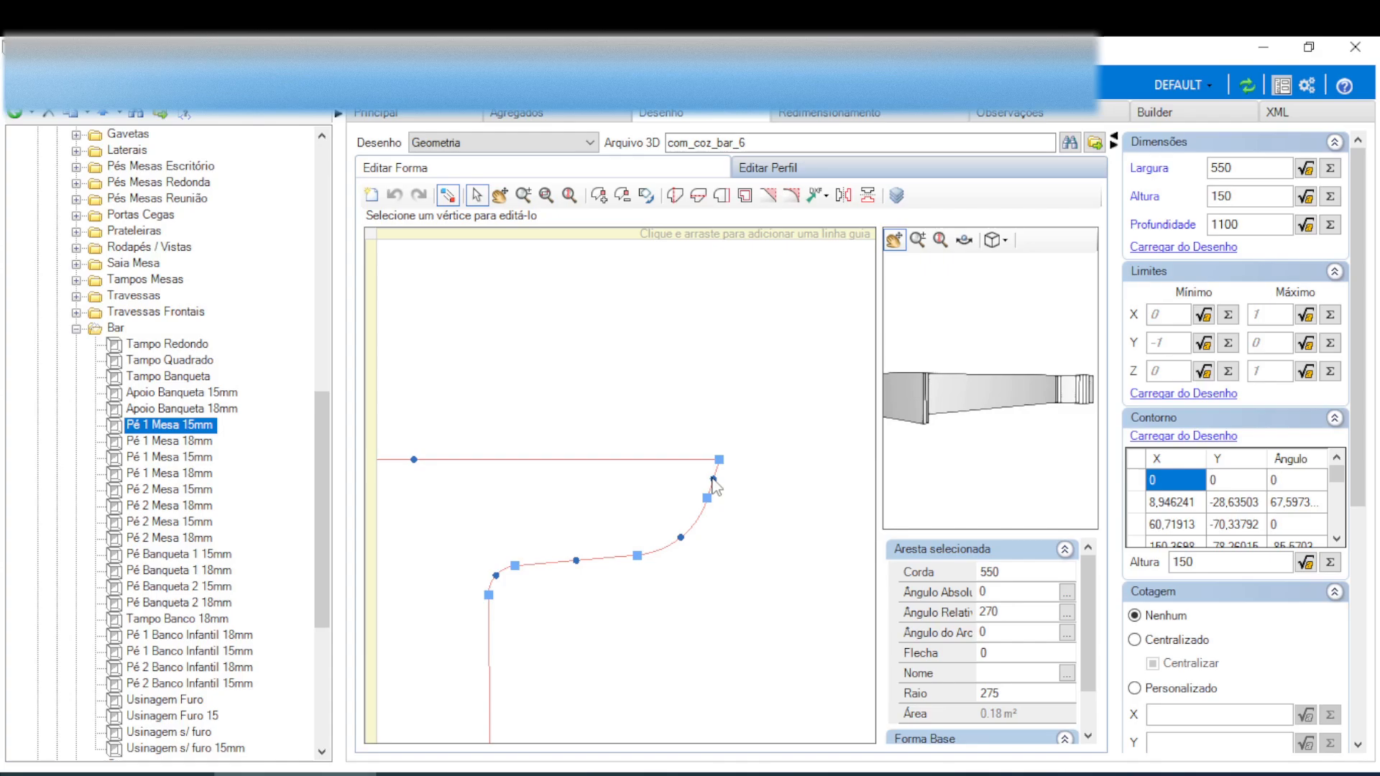
pyautogui.moveTo(529, 481); pyautogui.dragTo(683, 424, button='middle')
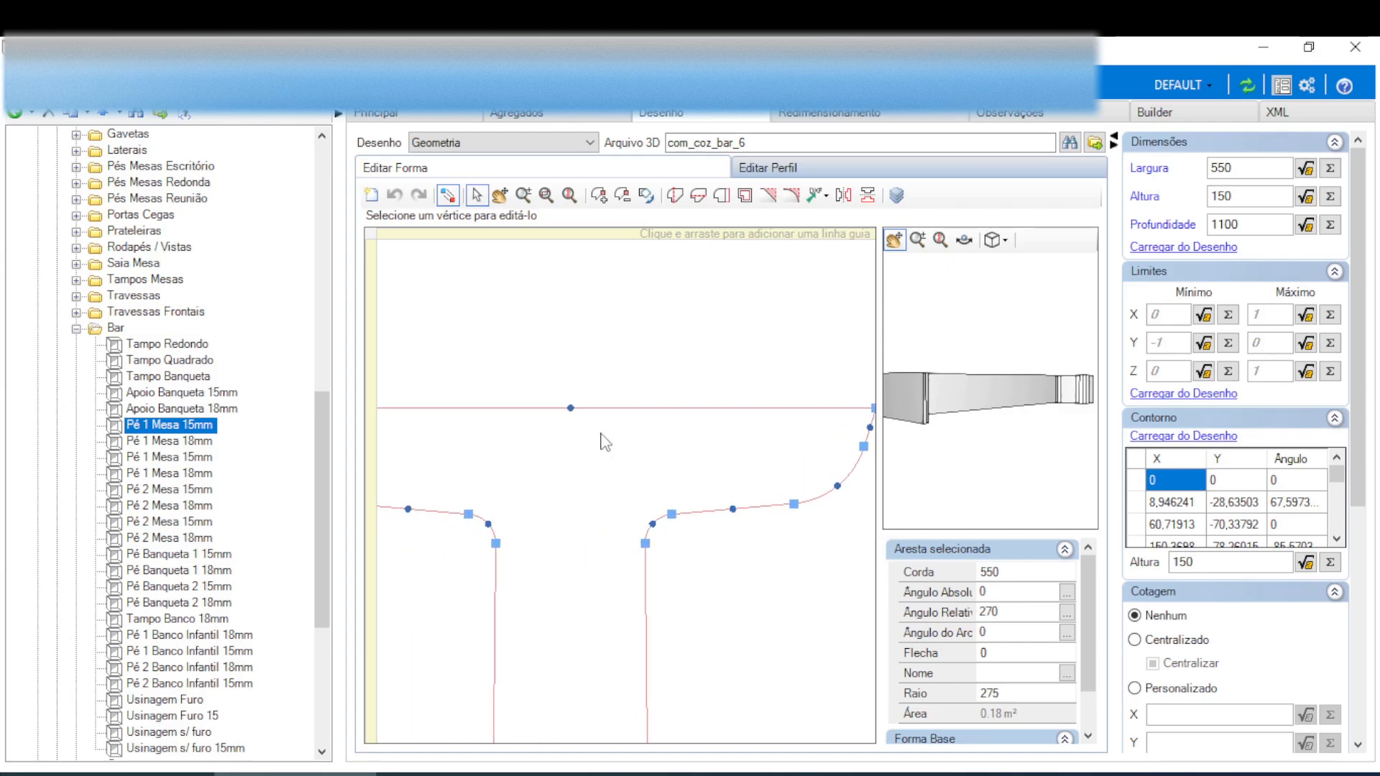
# - Open the Tampo Redondo part from the Bar category and examine its circular contour
pyautogui.click(187, 343)
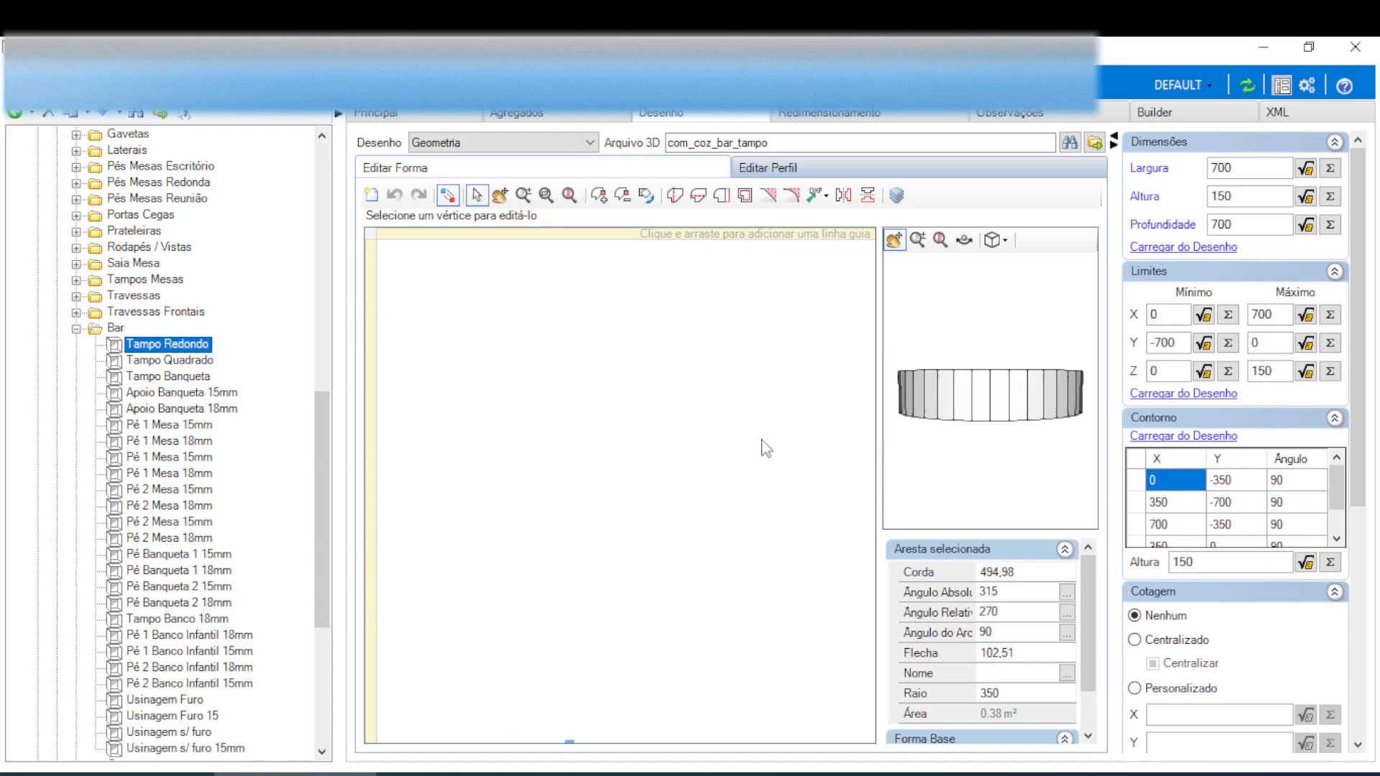
pyautogui.scroll(-5, 639, 469)
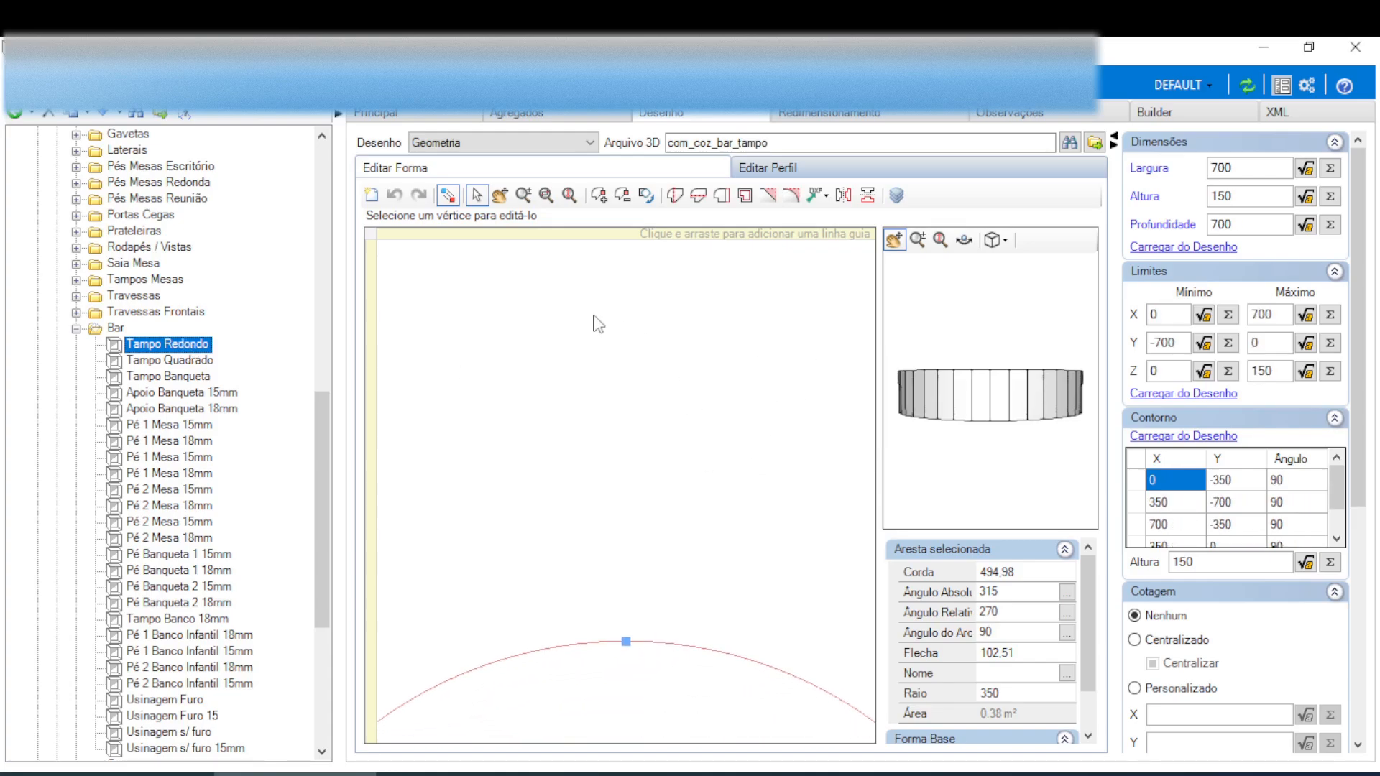
pyautogui.scroll(-1, 633, 460)
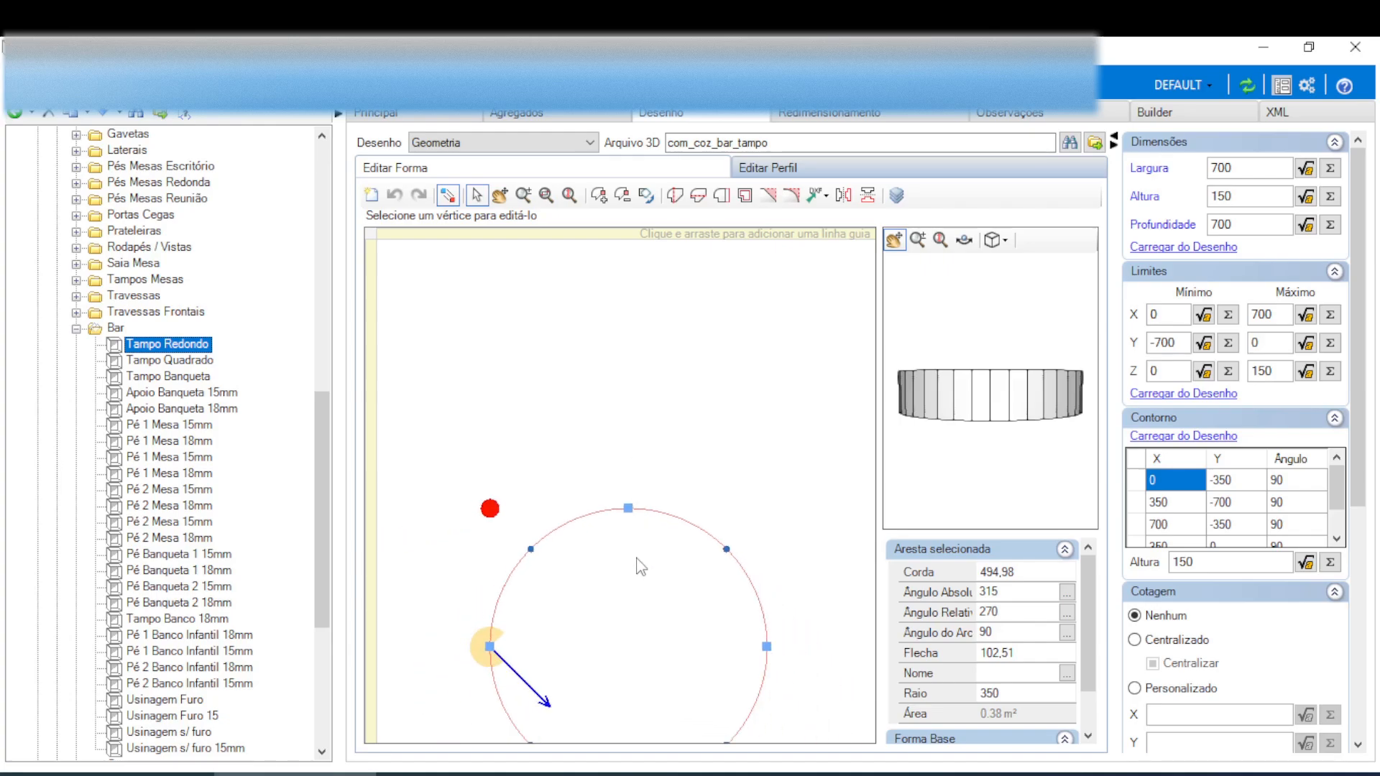
pyautogui.moveTo(639, 563); pyautogui.dragTo(683, 376, button='middle')
pyautogui.scroll(2, 618, 483)
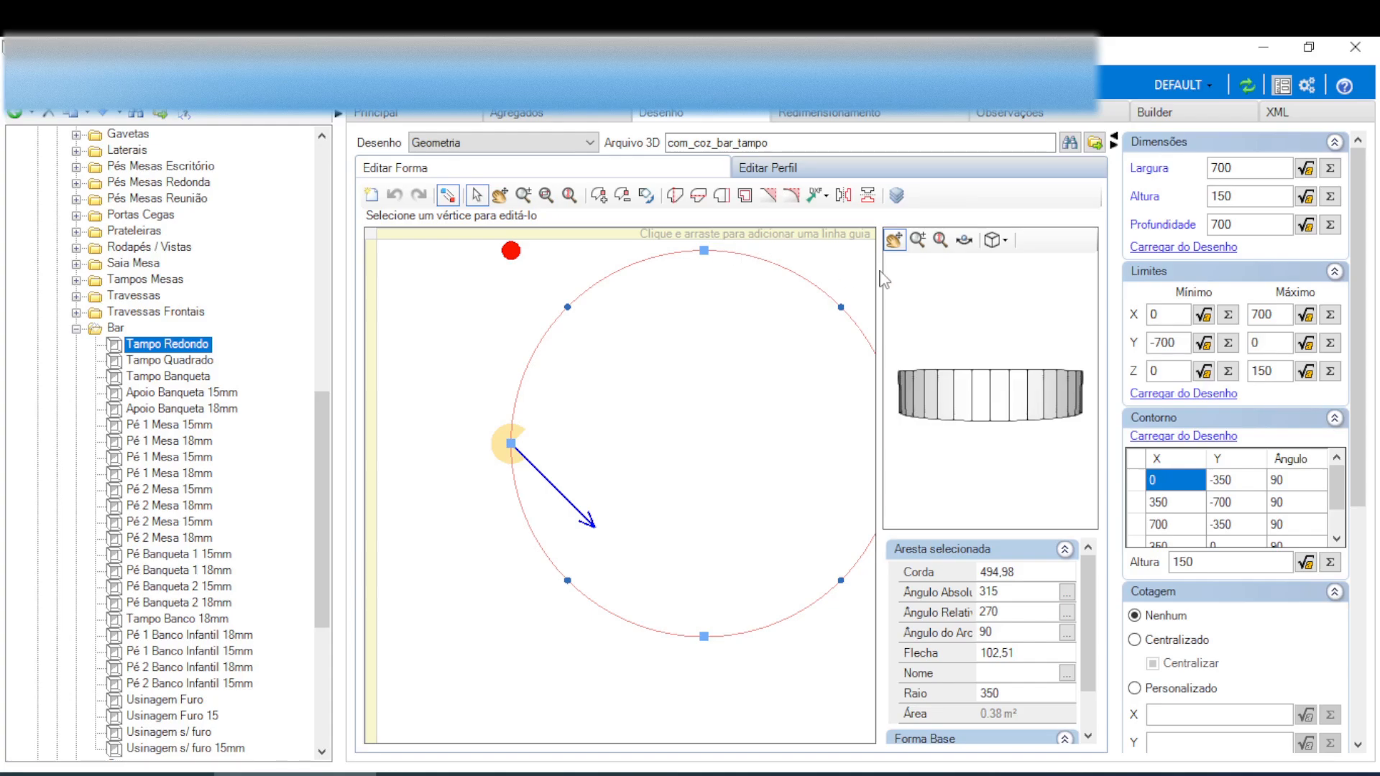
pyautogui.moveTo(711, 472); pyautogui.dragTo(604, 441, button='middle')
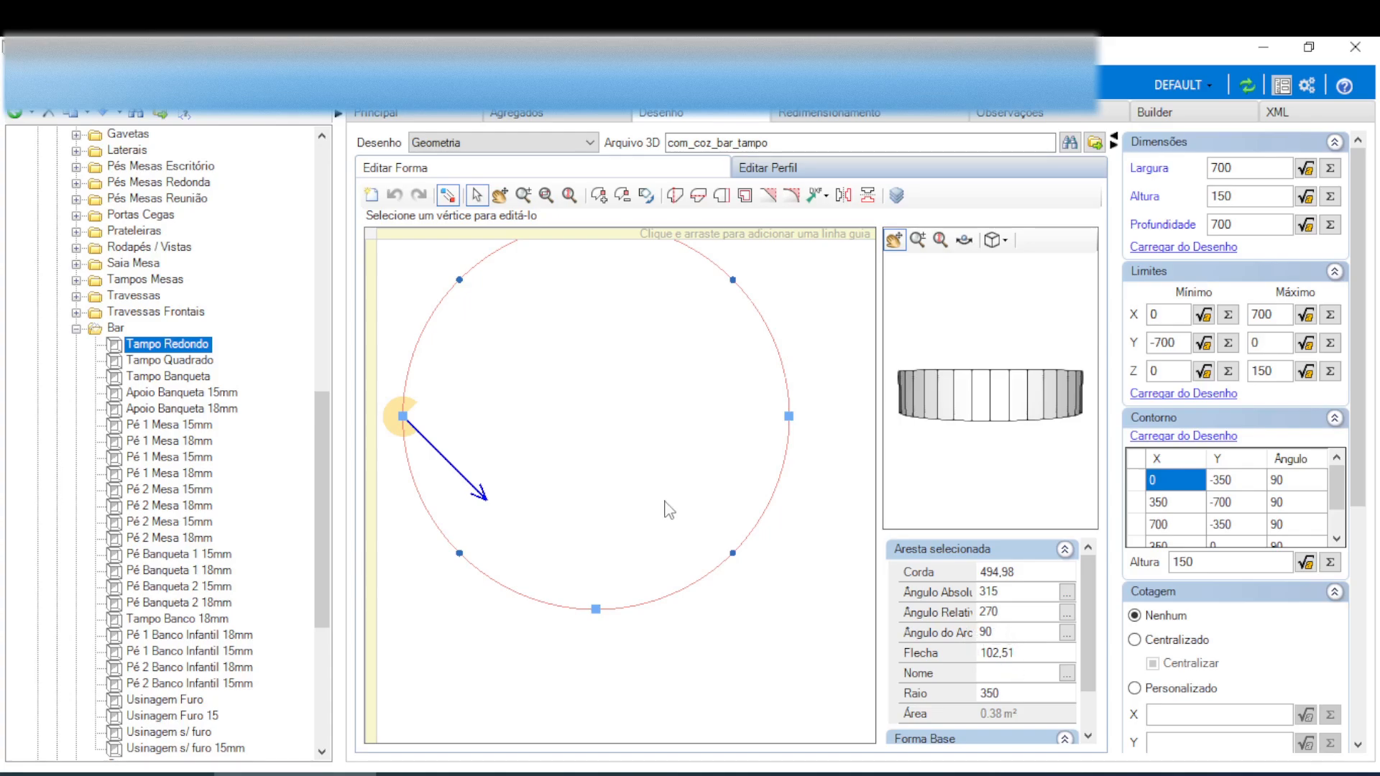
# - Switch to the project's 3D environment and examine the faceted edge at the tip of the table leg's foot
pyautogui.click(1249, 42)
pyautogui.scroll(10, 372, 498)
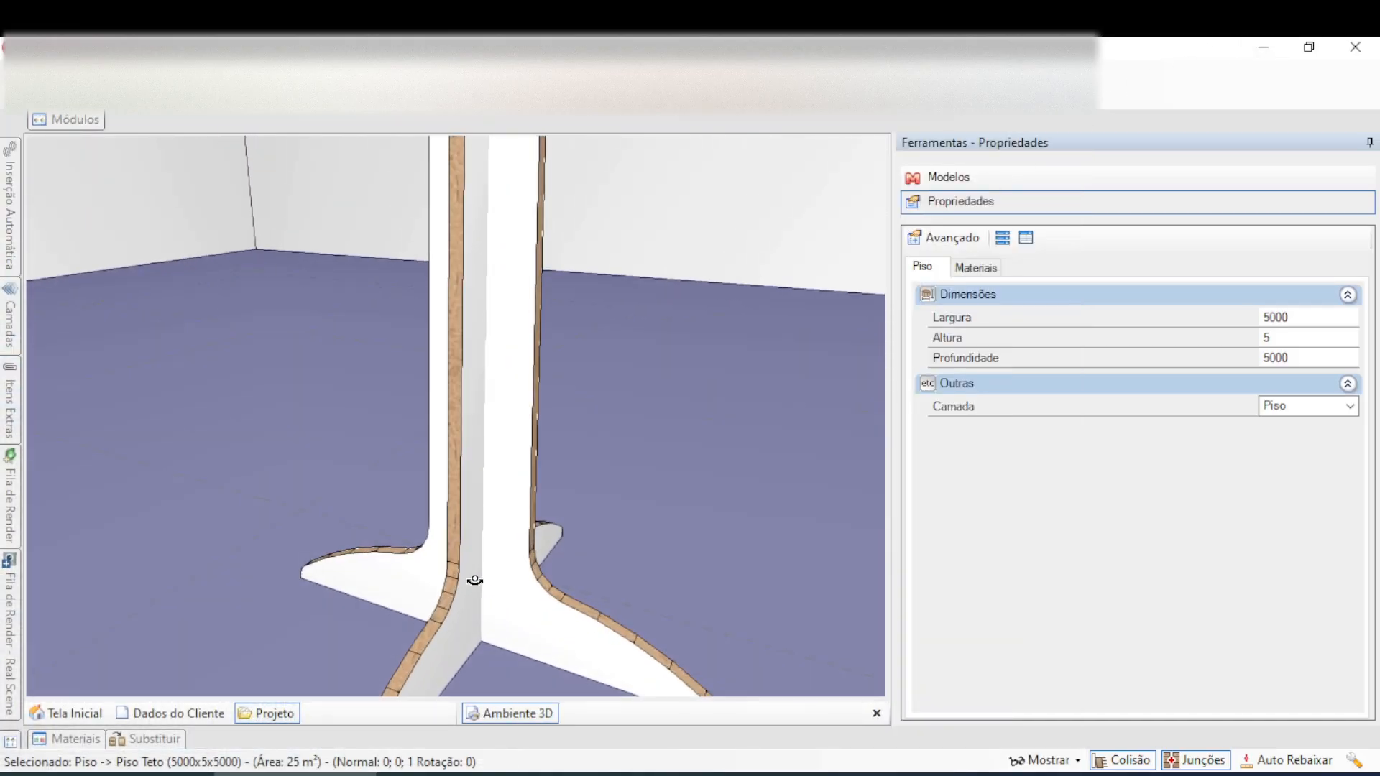
pyautogui.moveTo(331, 537); pyautogui.dragTo(187, 524, button='middle')
pyautogui.moveTo(395, 630); pyautogui.dragTo(394, 476, button='middle')
pyautogui.scroll(5, 394, 476)
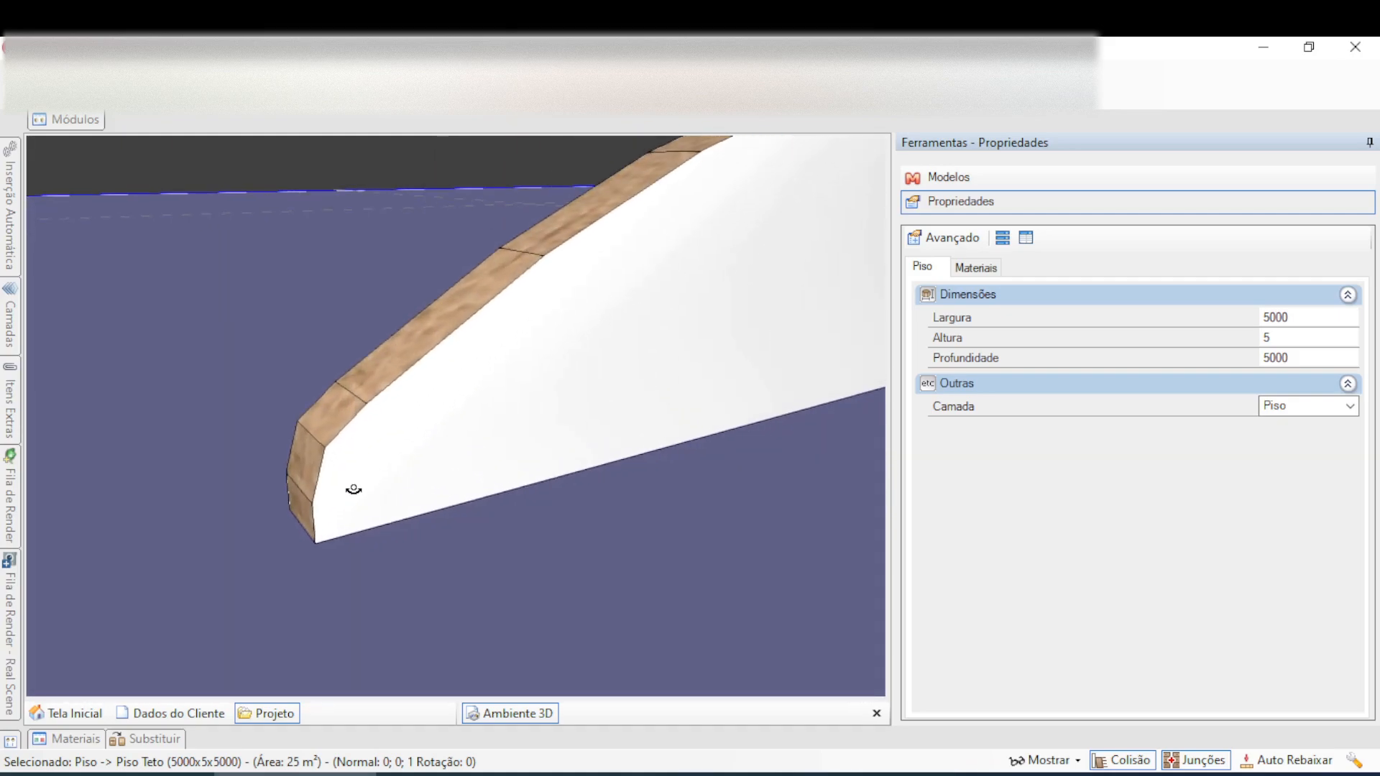
pyautogui.moveTo(282, 456); pyautogui.dragTo(271, 407, button='middle')
pyautogui.scroll(2, 314, 524)
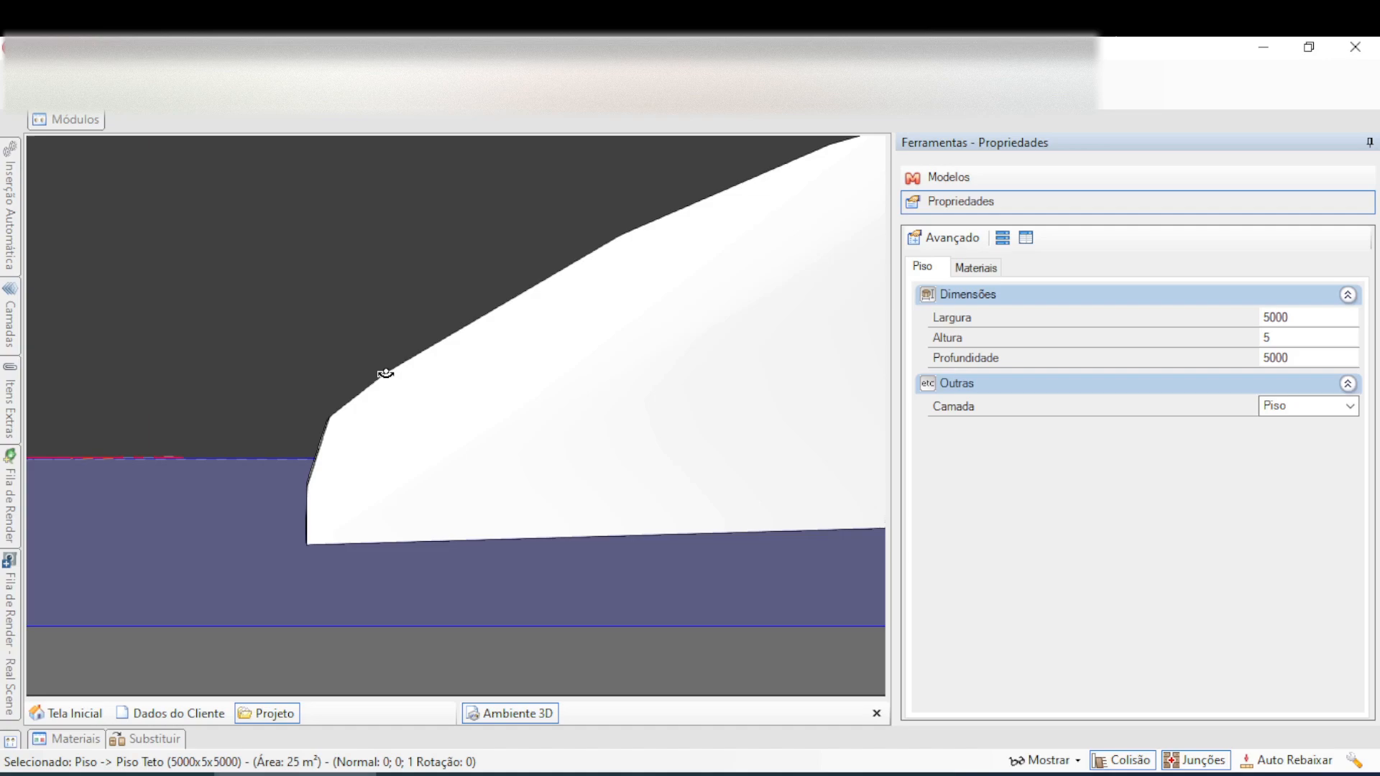
pyautogui.moveTo(326, 517); pyautogui.dragTo(397, 539, button='middle')
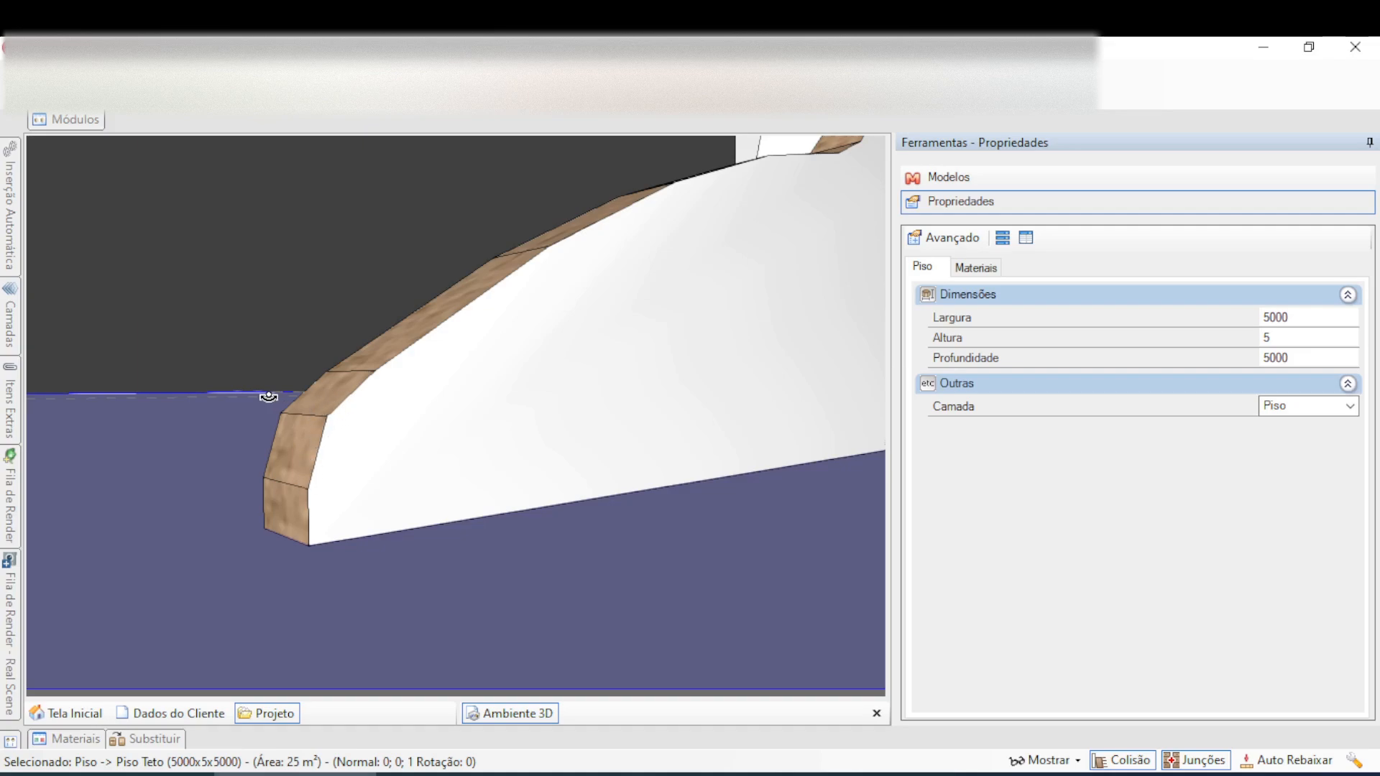
# - Examine the segmented edge along the foot's curve up to the leg's vertical column in 3D
pyautogui.moveTo(392, 376); pyautogui.dragTo(269, 583, button='middle')
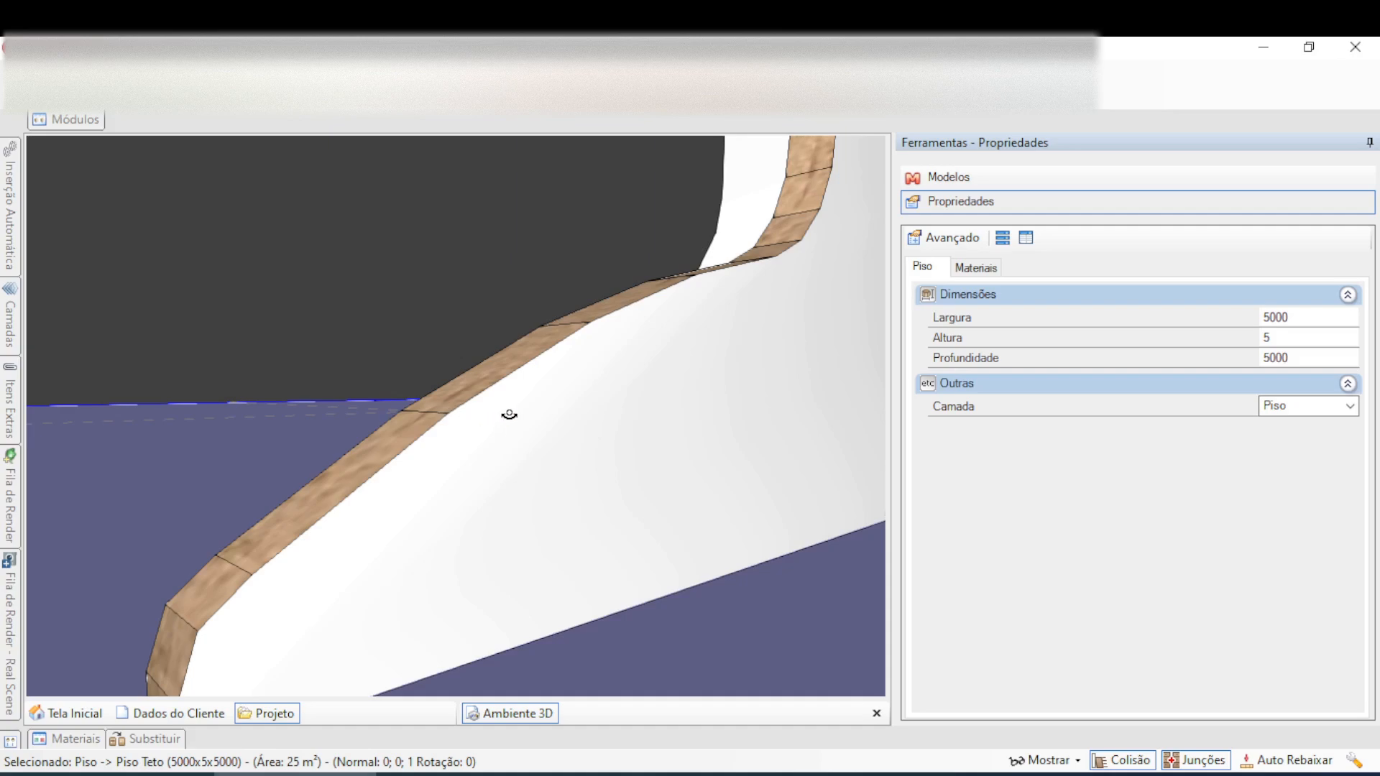
pyautogui.moveTo(553, 377); pyautogui.dragTo(326, 530, button='middle')
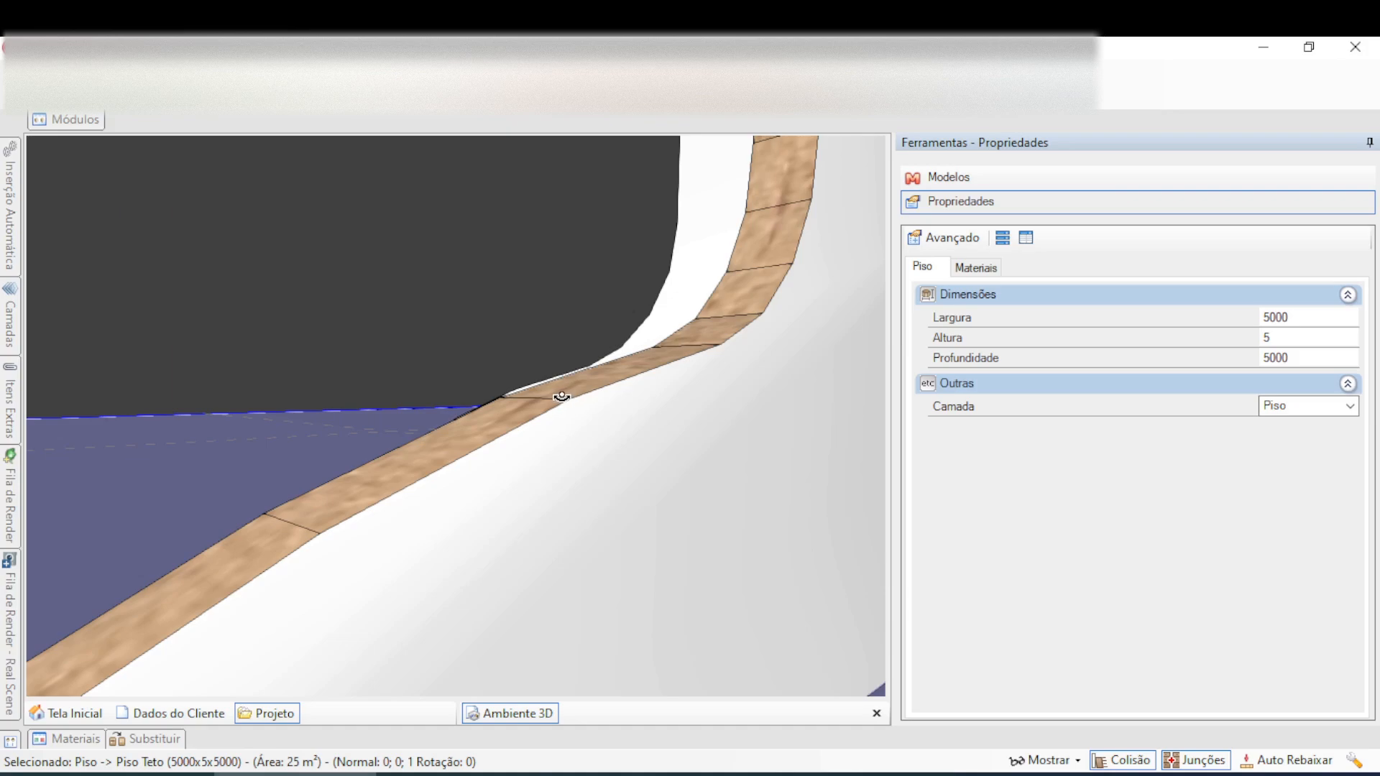
pyautogui.scroll(-5, 561, 396)
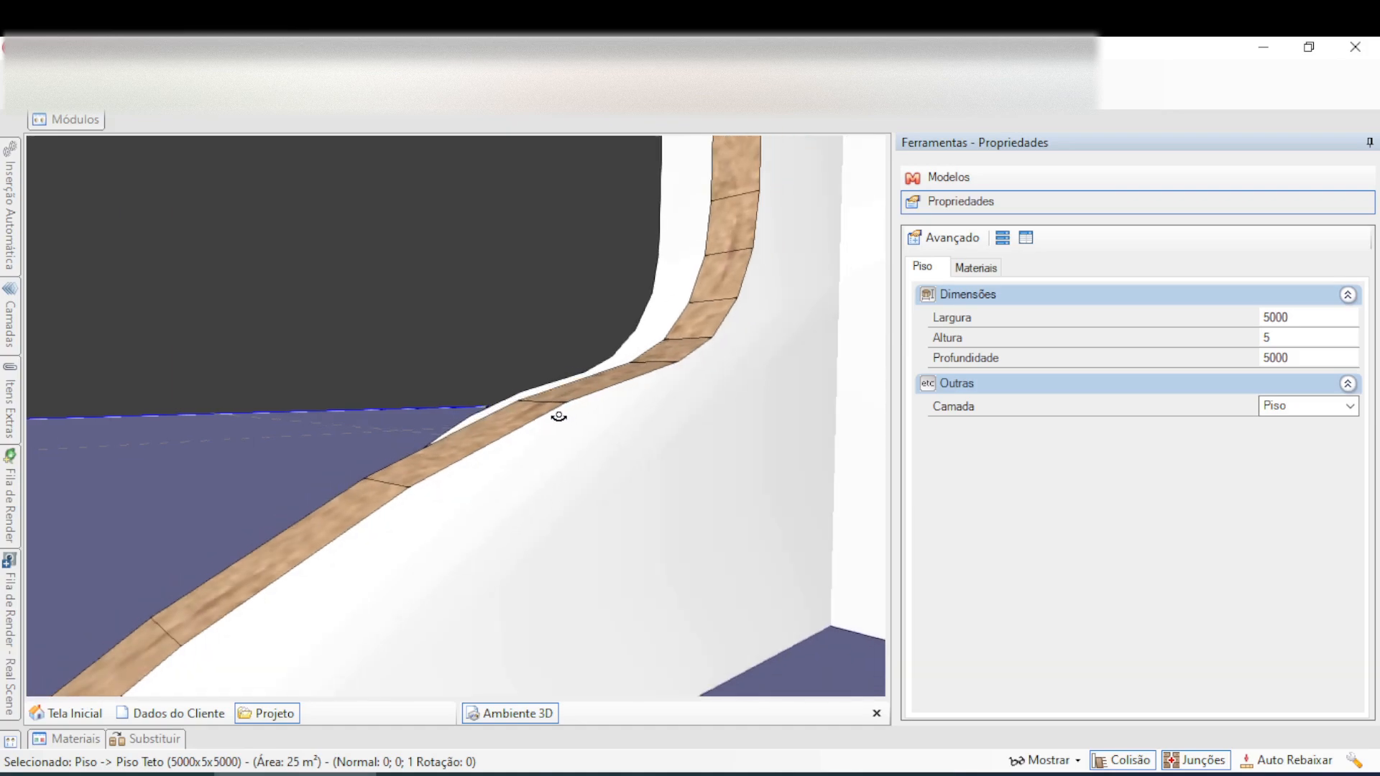
pyautogui.scroll(-3, 555, 424)
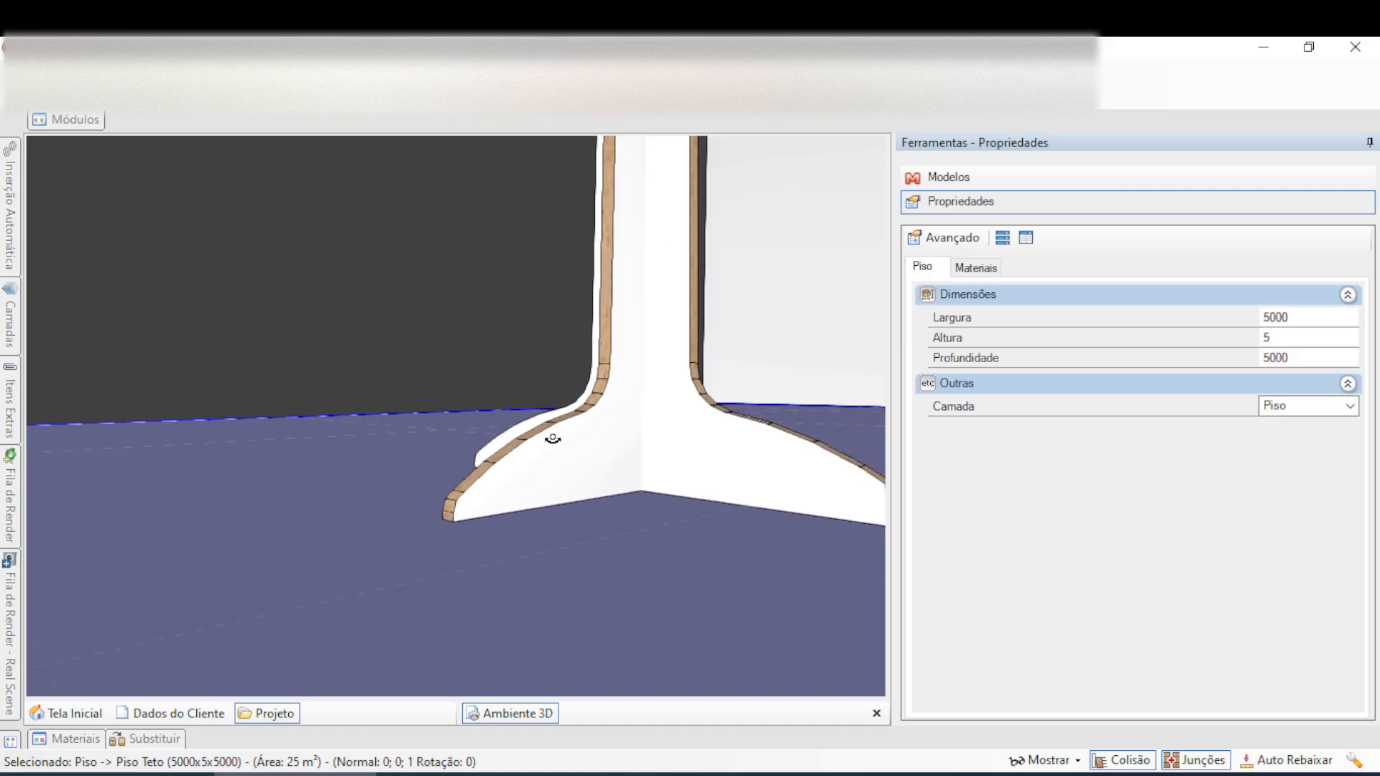
pyautogui.moveTo(702, 330); pyautogui.dragTo(582, 345)
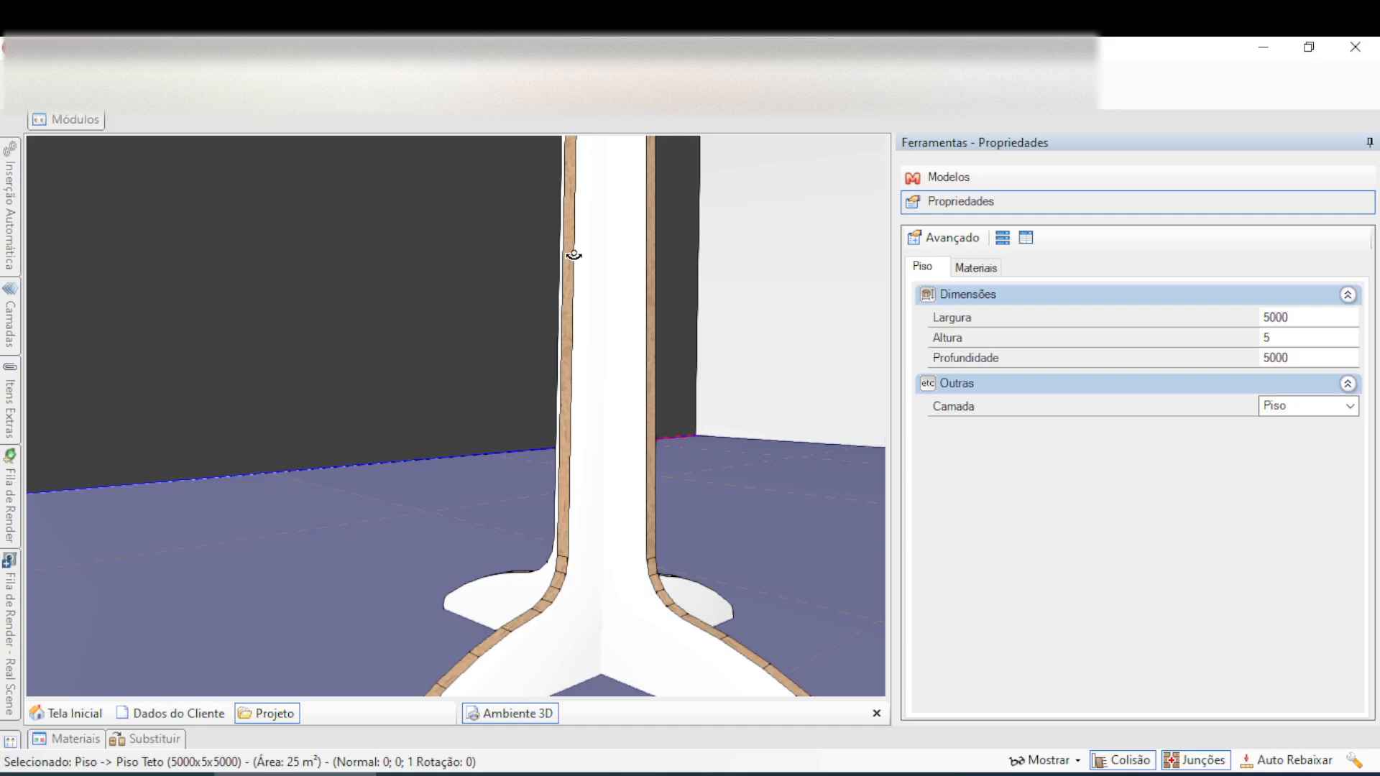
# - Switch to the Agili web app to view the table's parts list
pyautogui.click(183, 774)
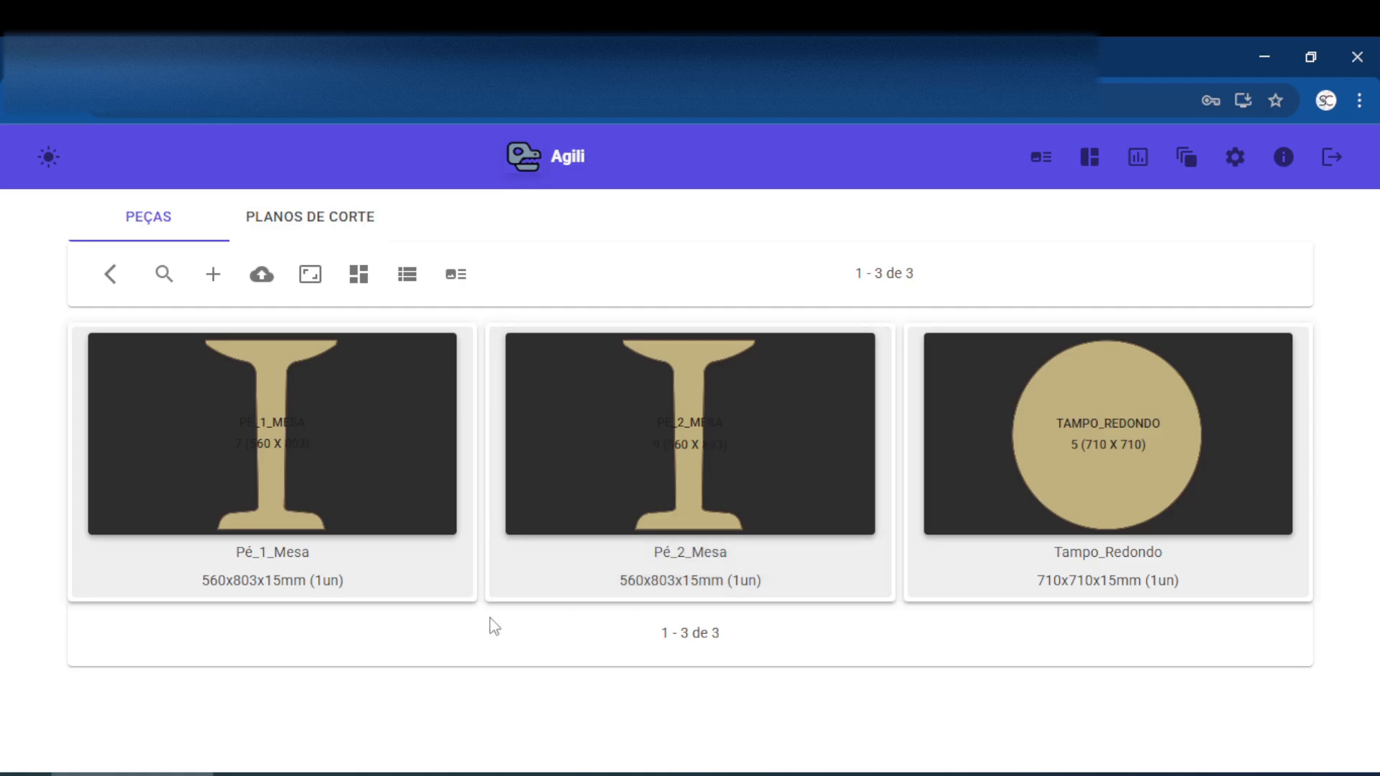
# - Switch back to the Promob 3D environment and select the white rectangular panel on the floor
pyautogui.click(460, 774)
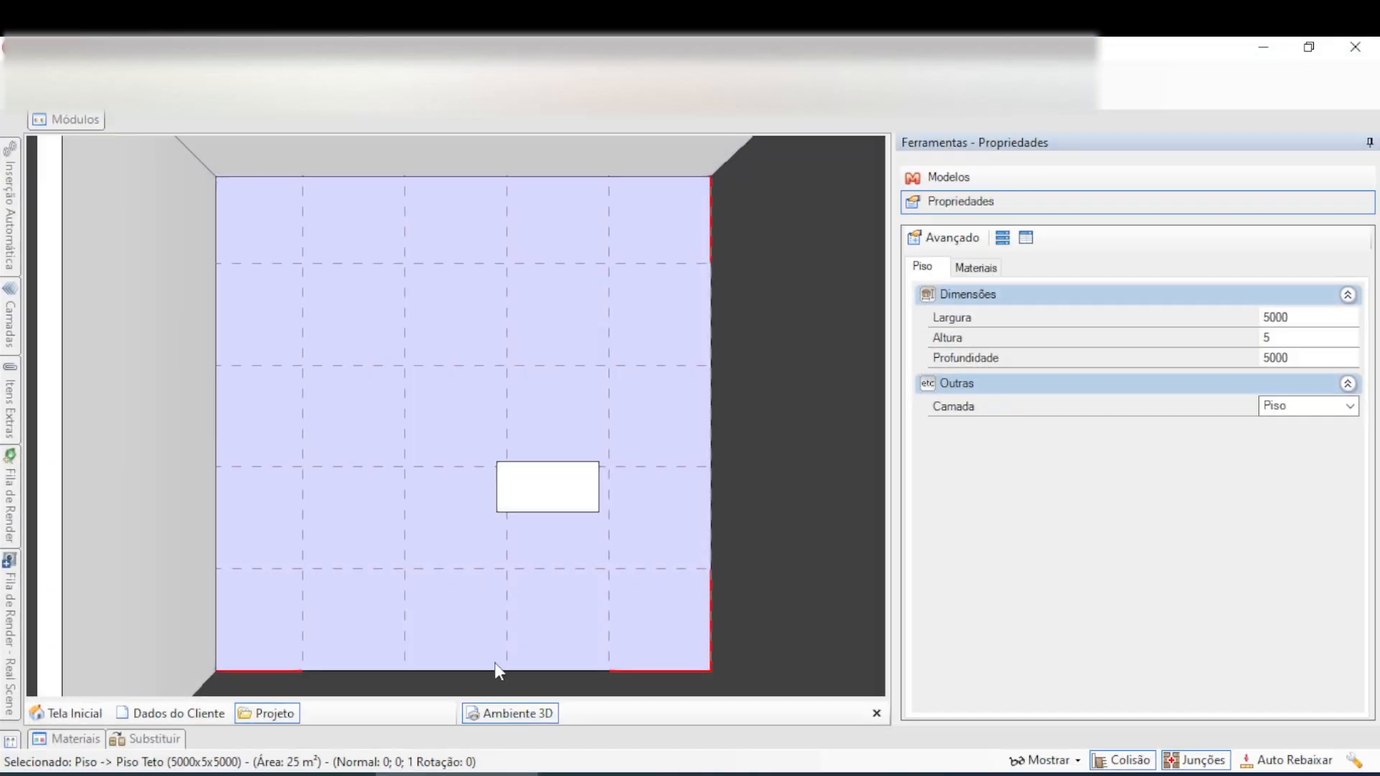
pyautogui.scroll(3, 525, 550)
pyautogui.scroll(4, 533, 458)
pyautogui.click(541, 457)
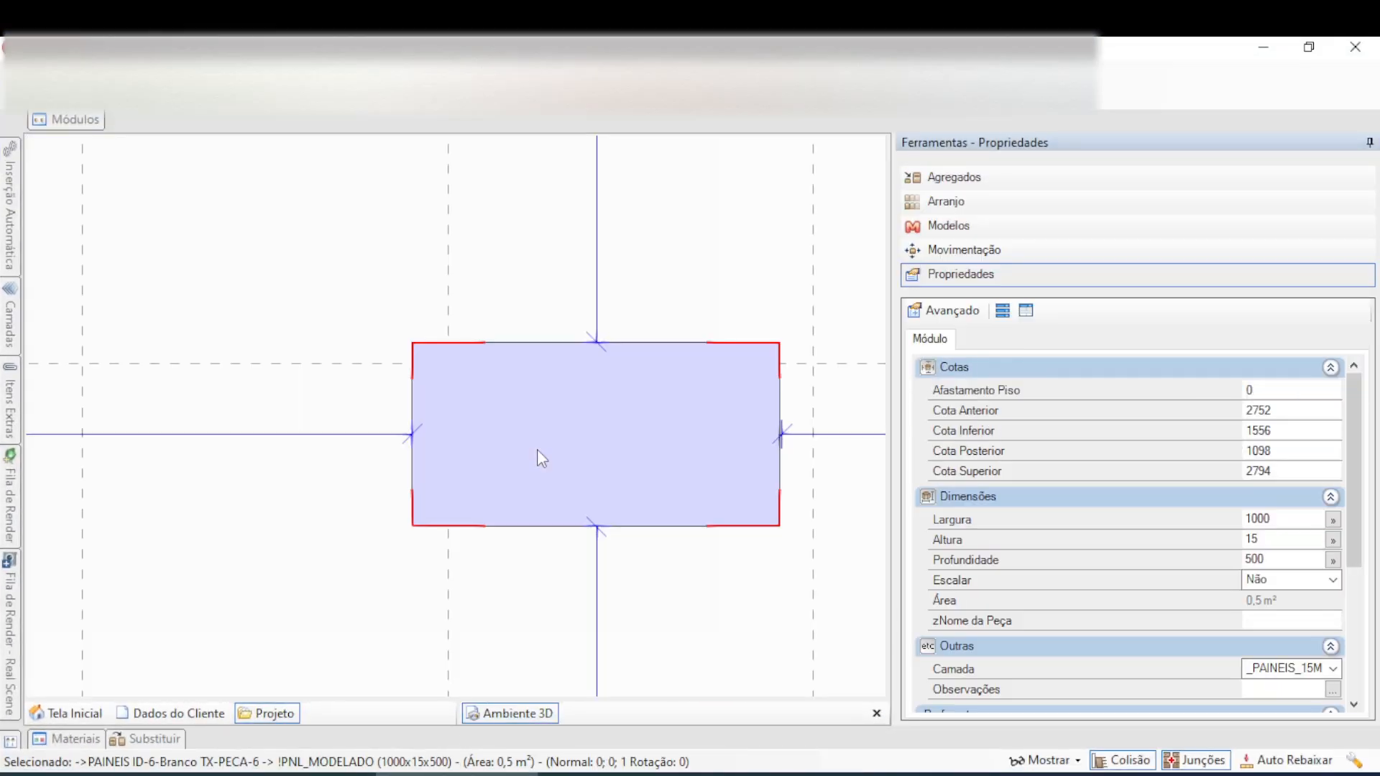
# - Try to pull the rectangular panel's lower-right vertex outward in the geometry editor, discarding the change
pyautogui.click(201, 71)
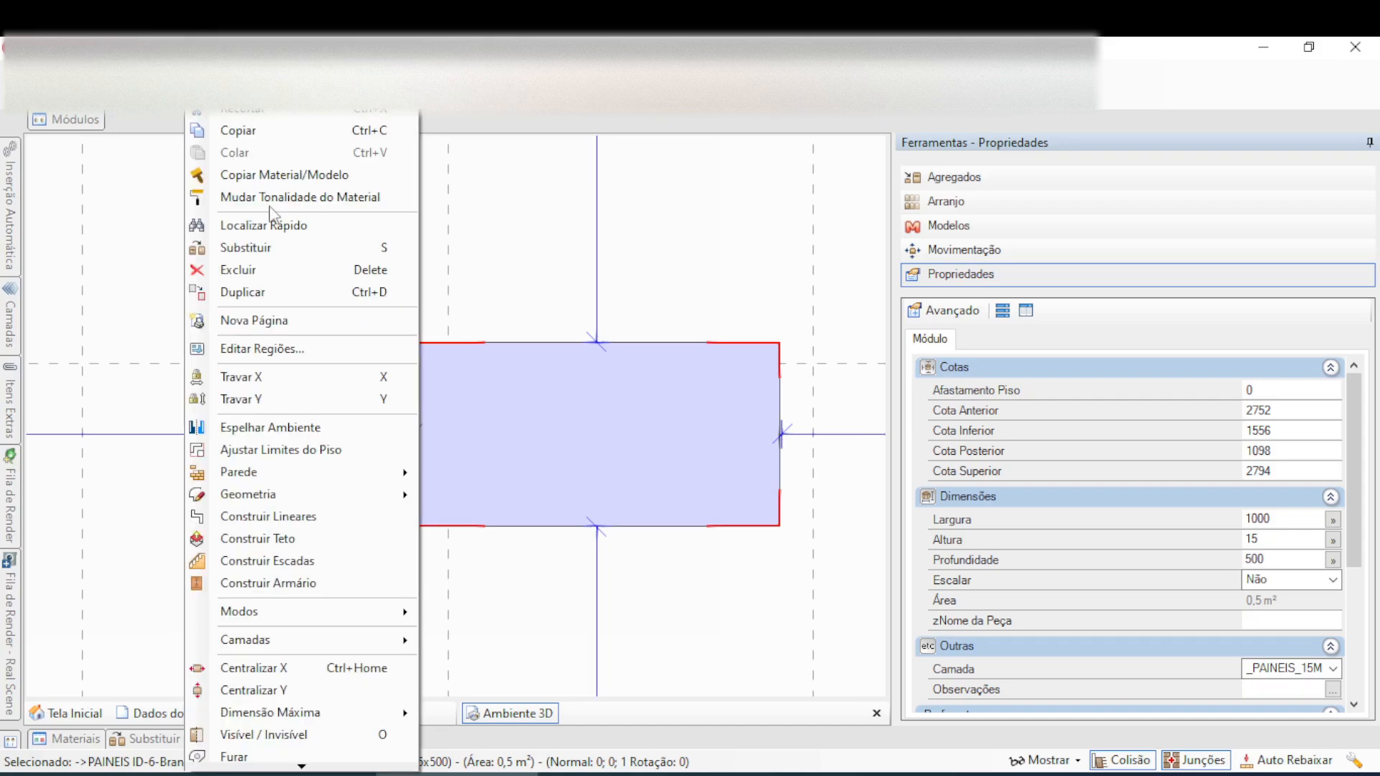
pyautogui.moveTo(363, 500)
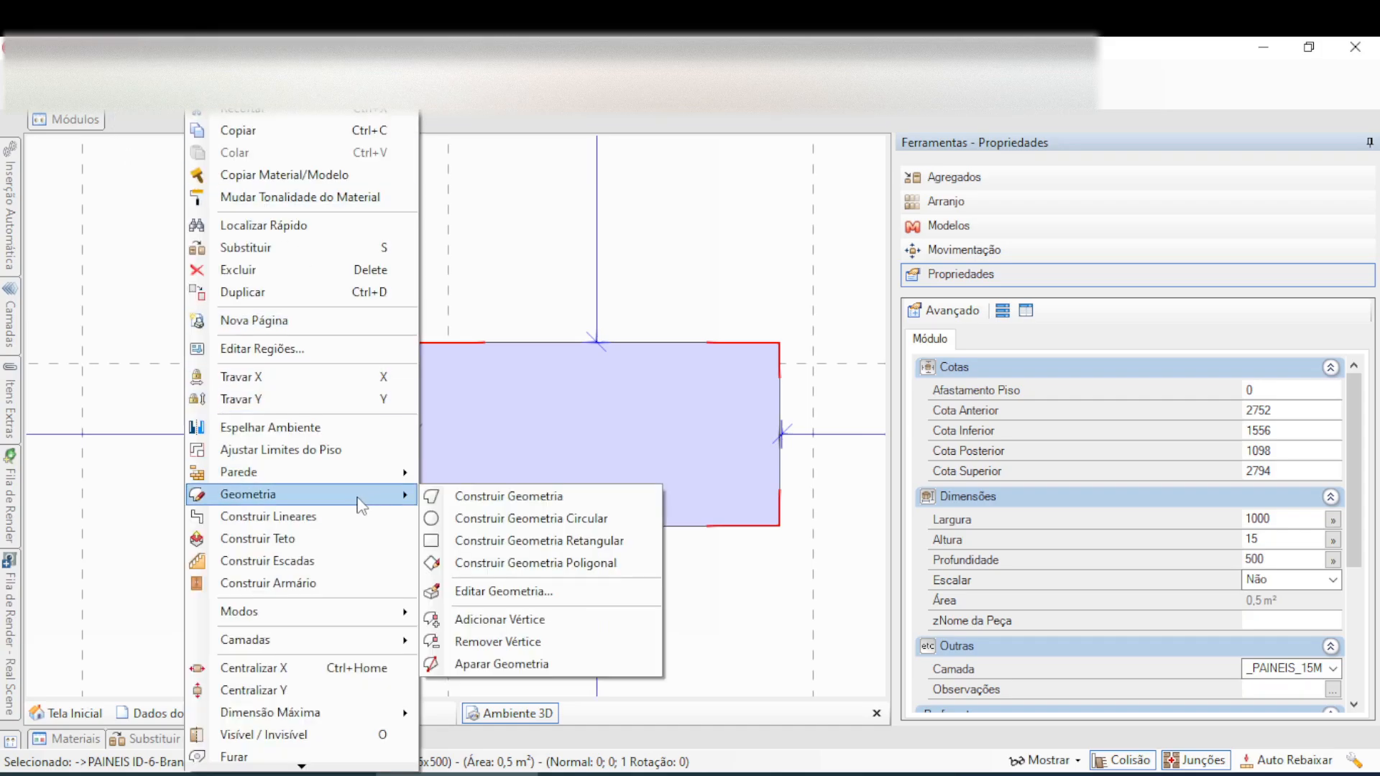
pyautogui.click(505, 592)
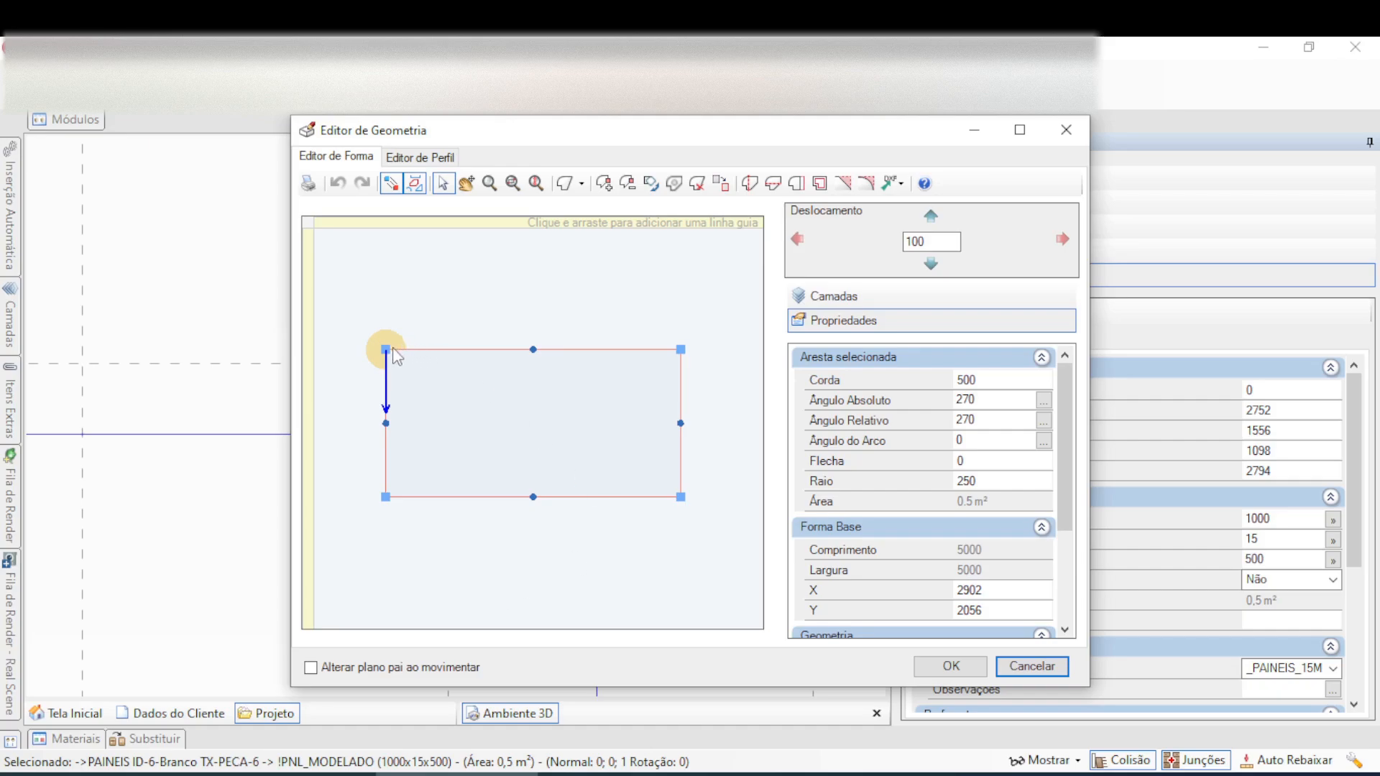
pyautogui.moveTo(681, 496); pyautogui.dragTo(737, 577)
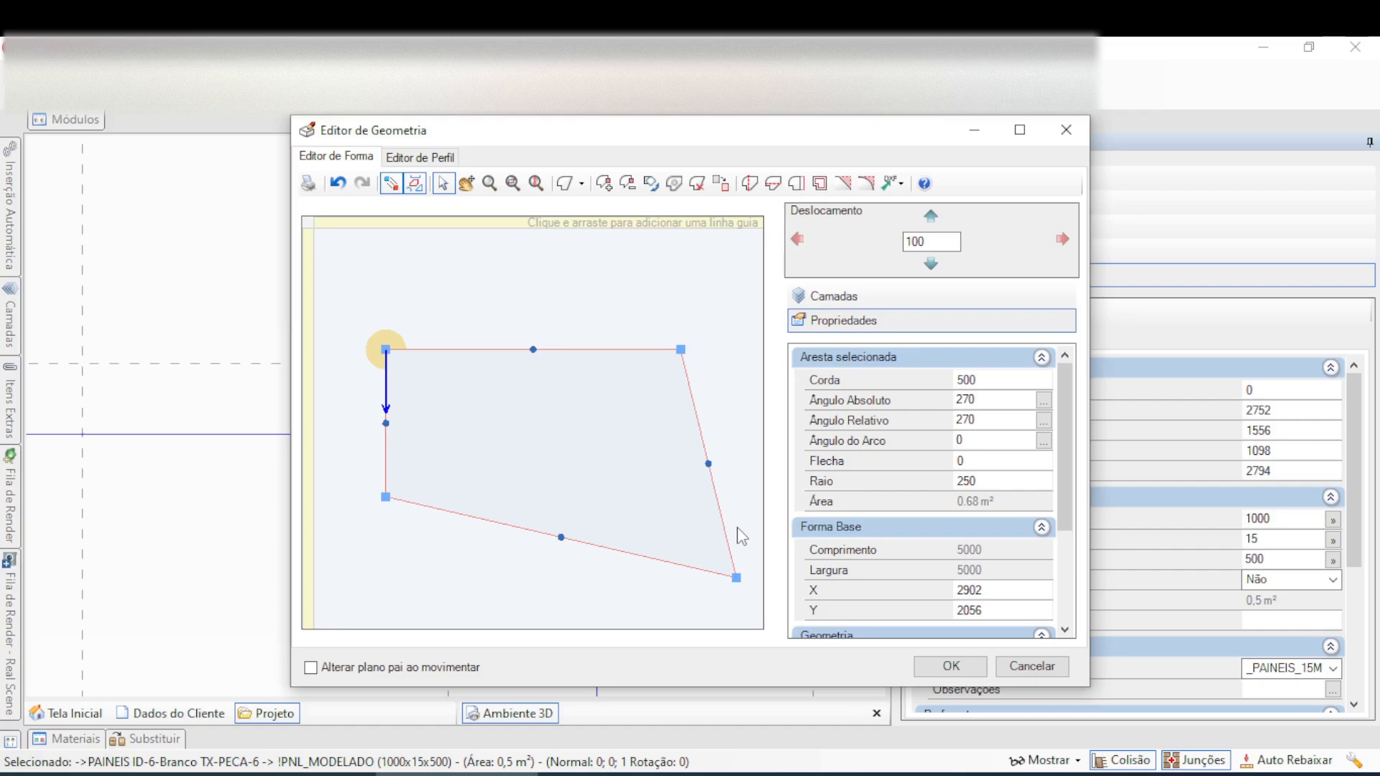
pyautogui.click(1001, 672)
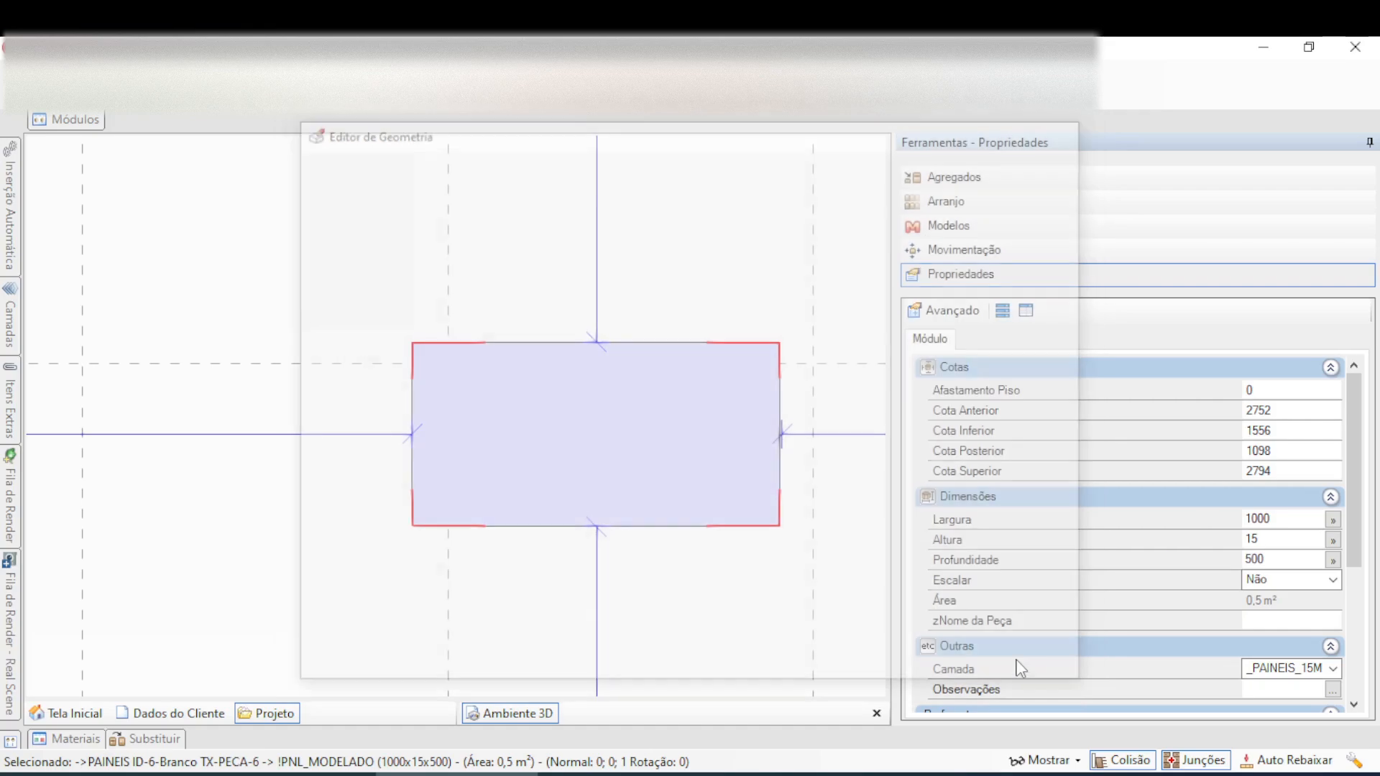
pyautogui.rightClick(633, 444)
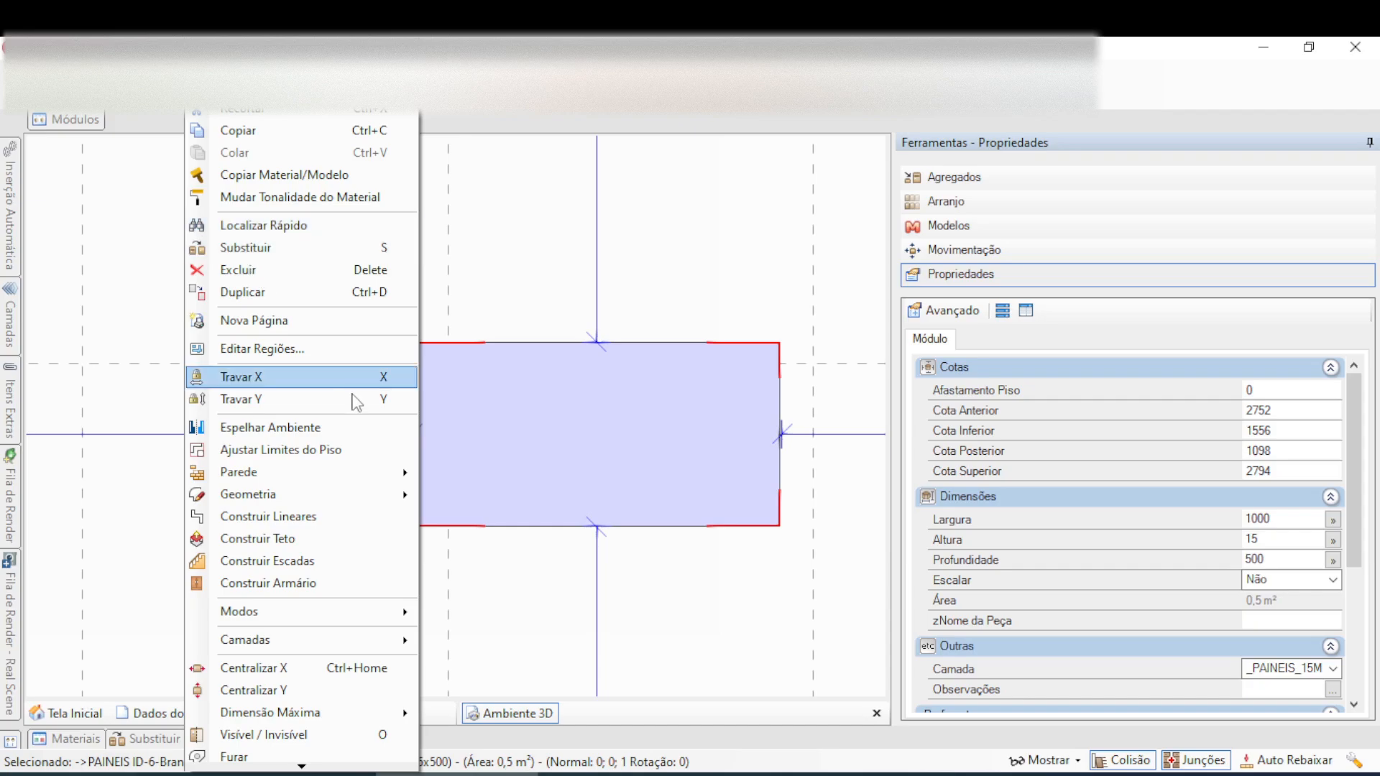
pyautogui.moveTo(377, 485)
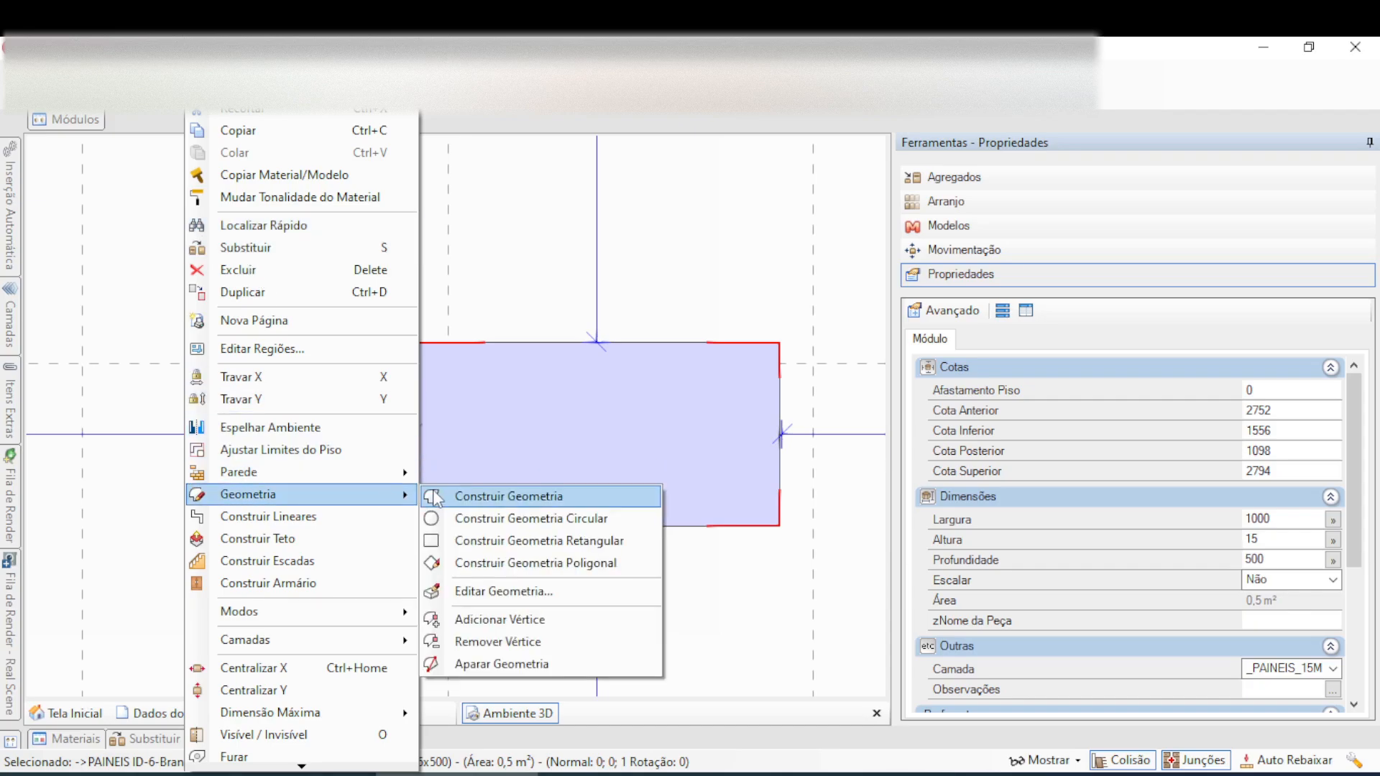
pyautogui.click(485, 591)
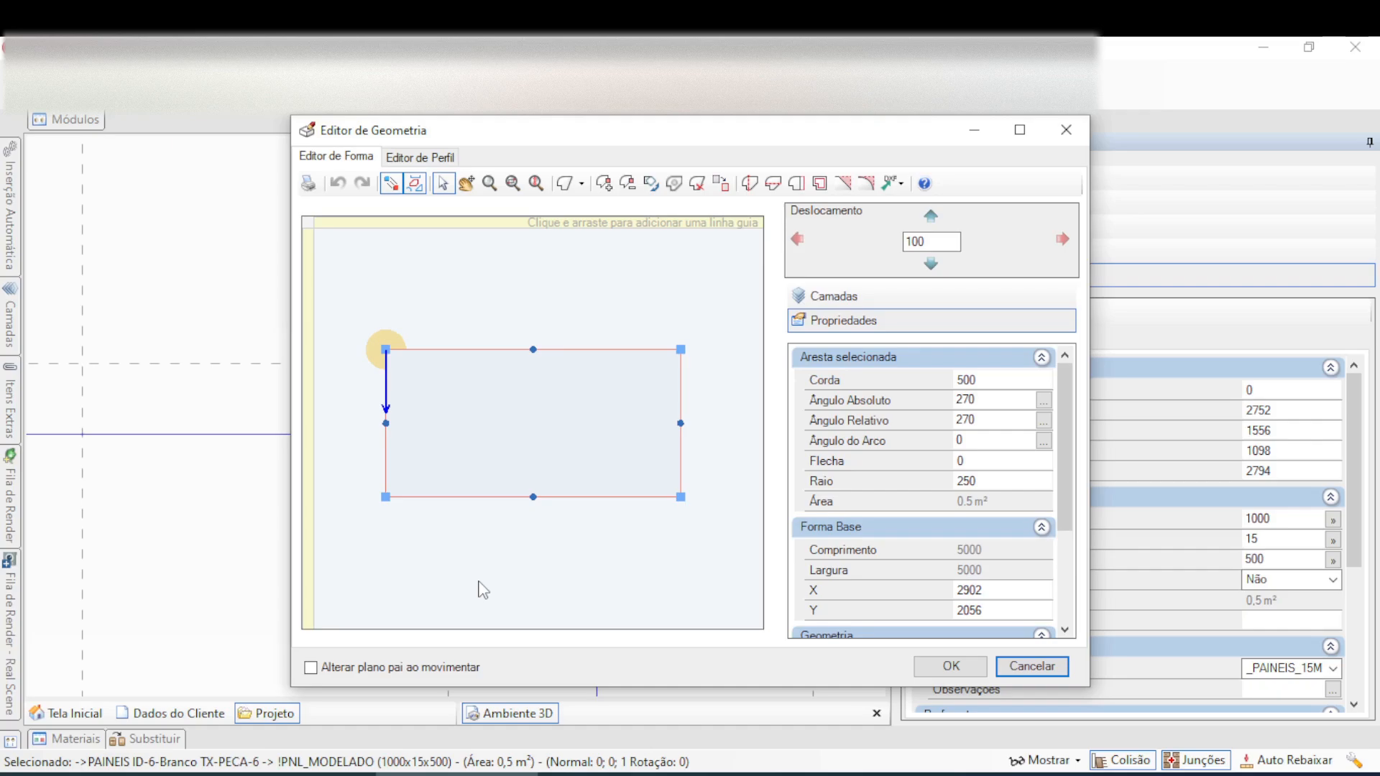
pyautogui.scroll(4, 446, 477)
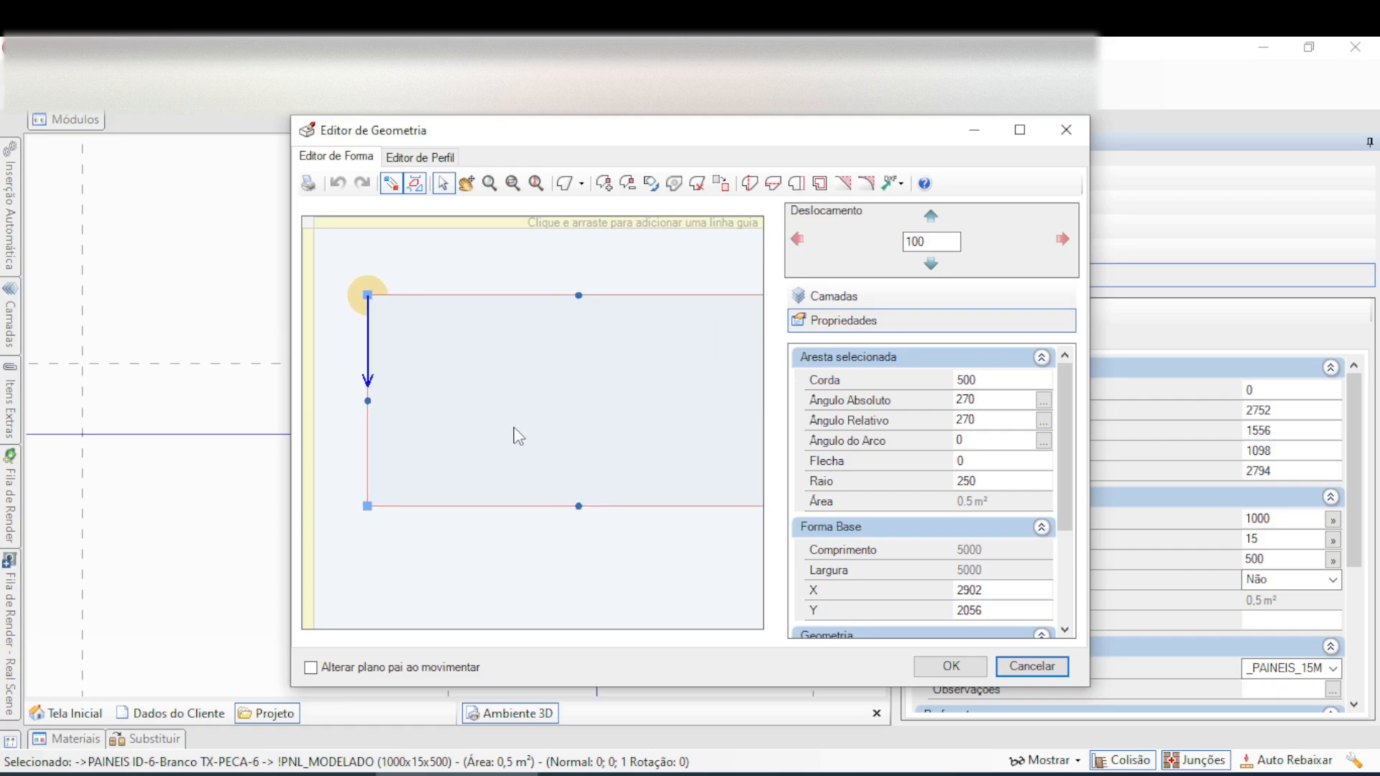
pyautogui.click(1035, 666)
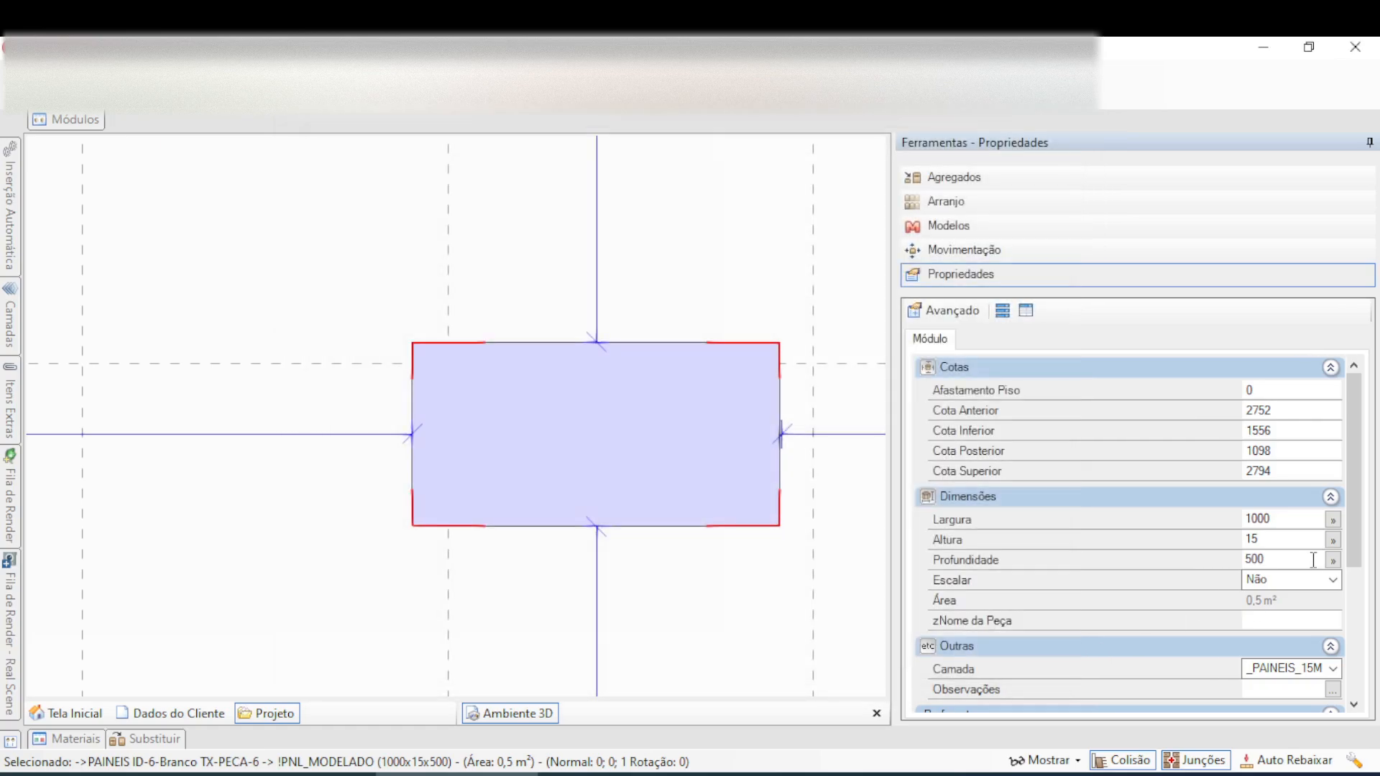
# - Set the selected panel's depth (Profundidade) to 1000
pyautogui.click(1164, 557)
pyautogui.write('100')
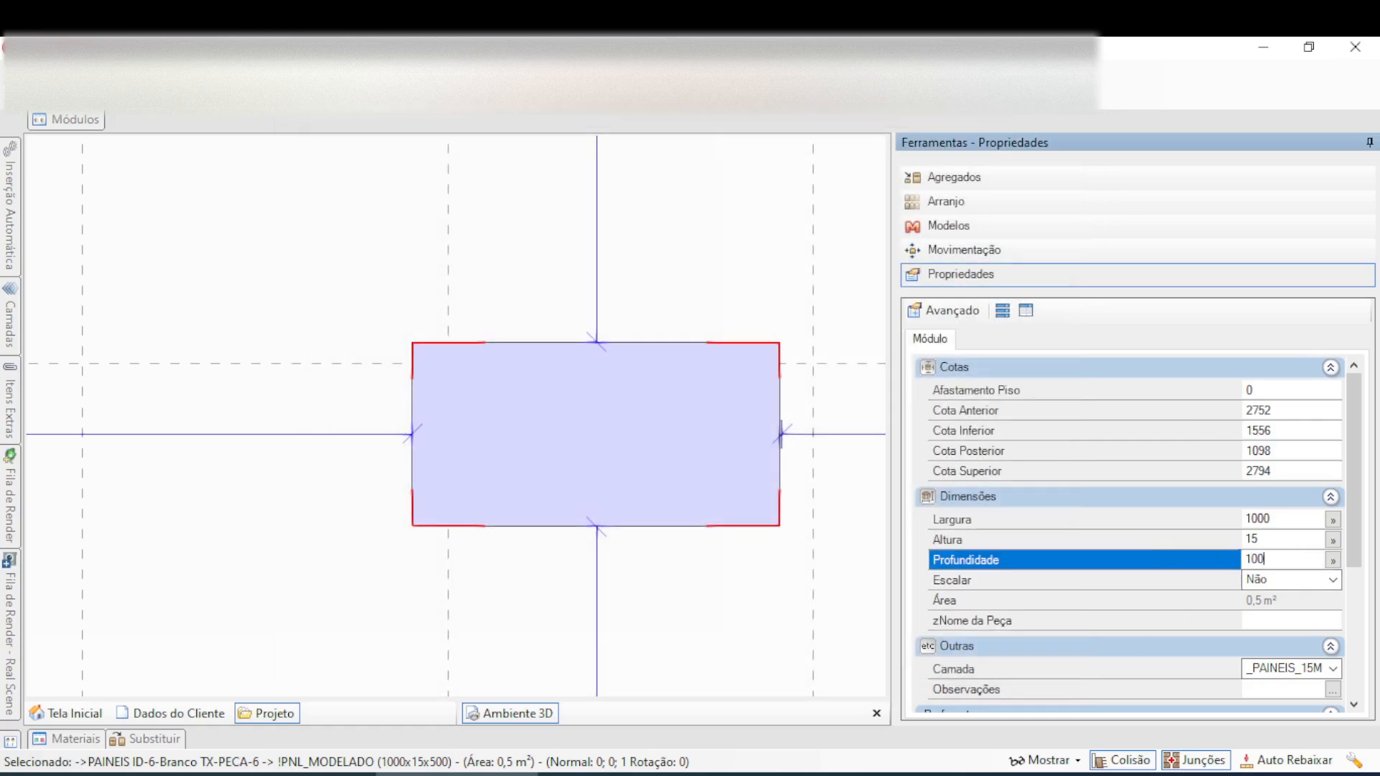
pyautogui.write('0')
pyautogui.press('Return')
pyautogui.scroll(-3, 496, 288)
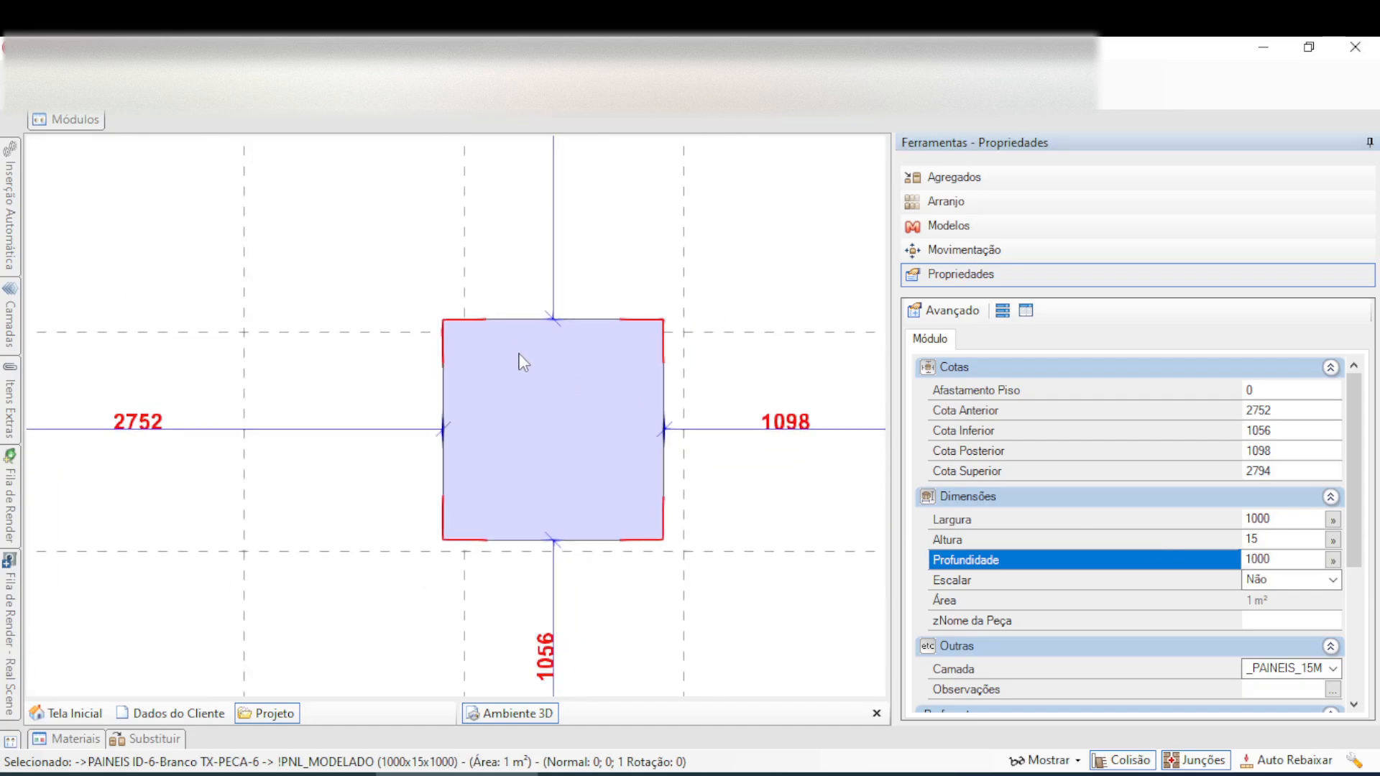
# - Open the square panel in the geometry editor and select its left edge from the lower end
pyautogui.rightClick(186, 224)
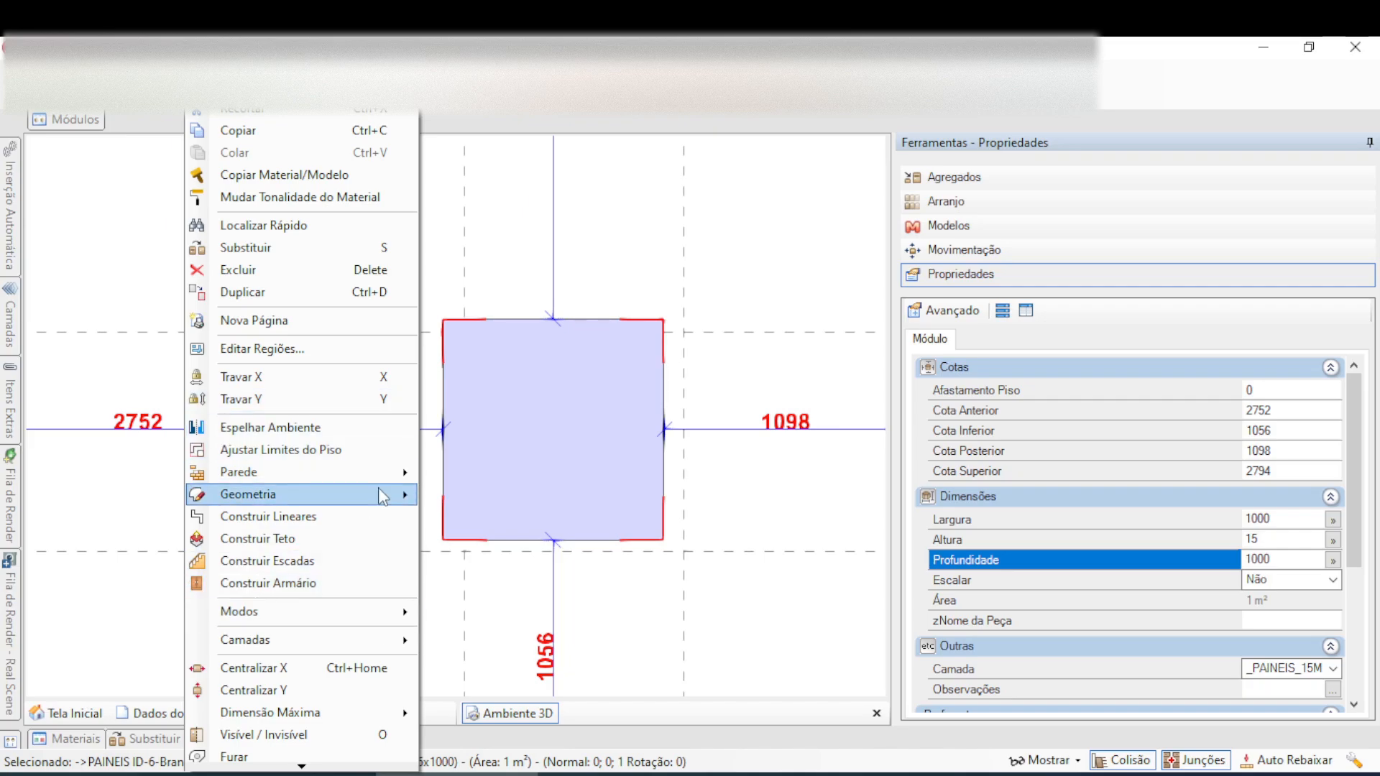
pyautogui.moveTo(388, 494)
pyautogui.click(513, 590)
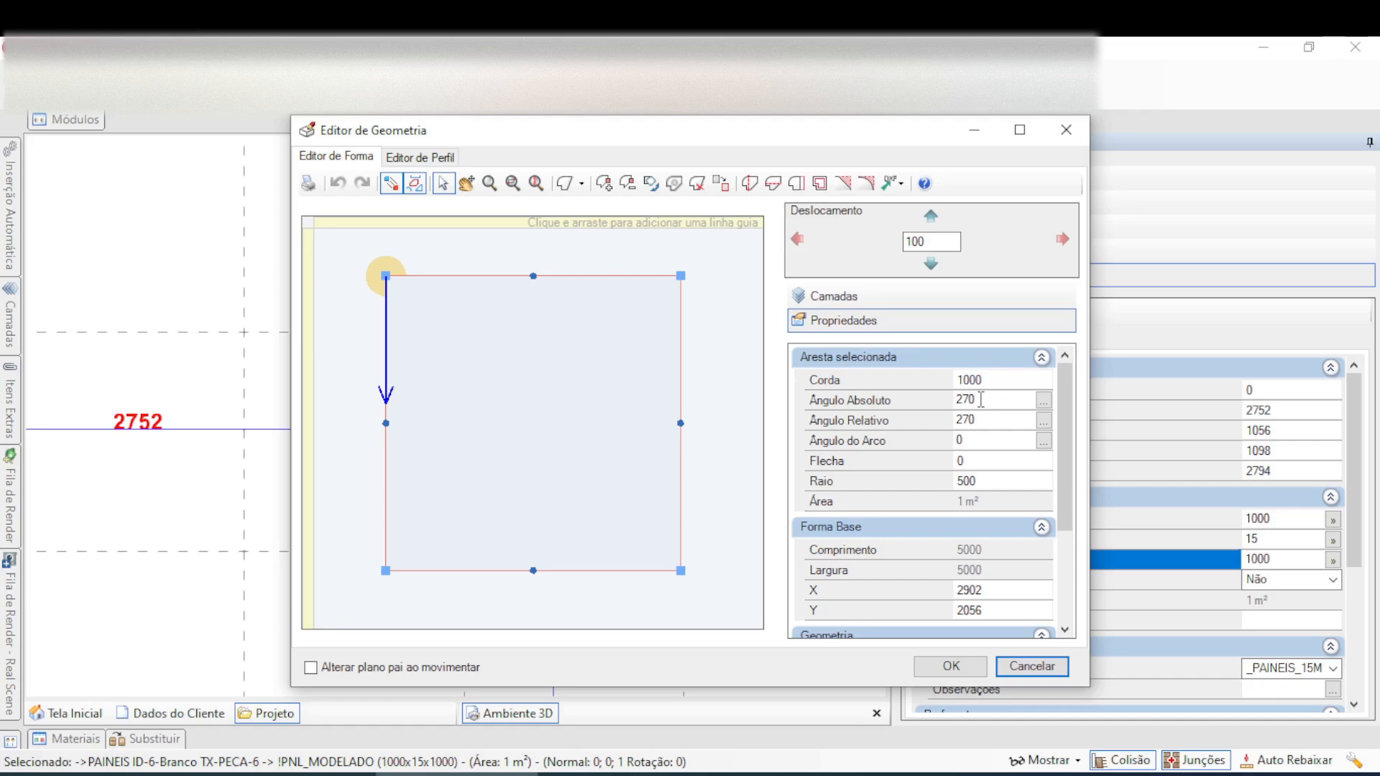
pyautogui.click(389, 522)
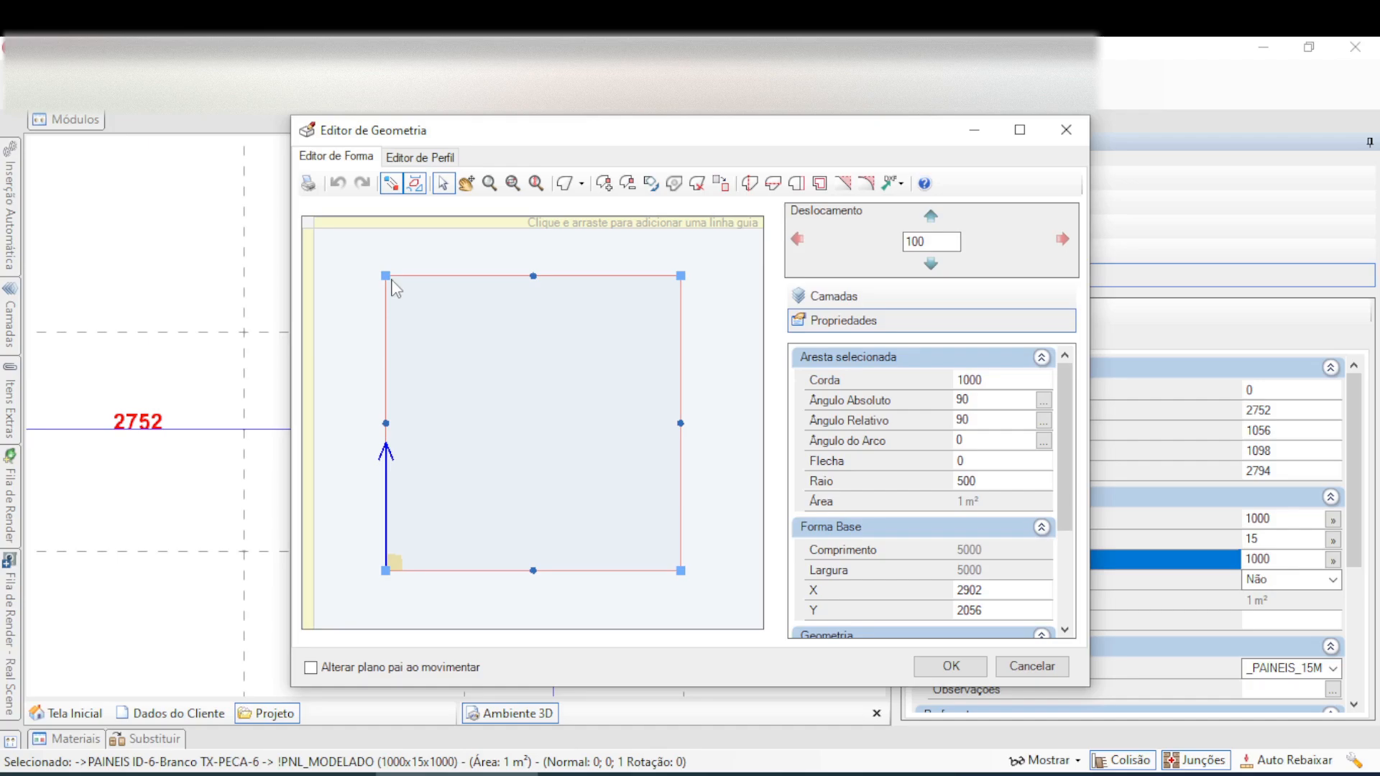
# - Add a vertex near the midpoint of each of the square's four sides
pyautogui.click(604, 185)
pyautogui.click(386, 276)
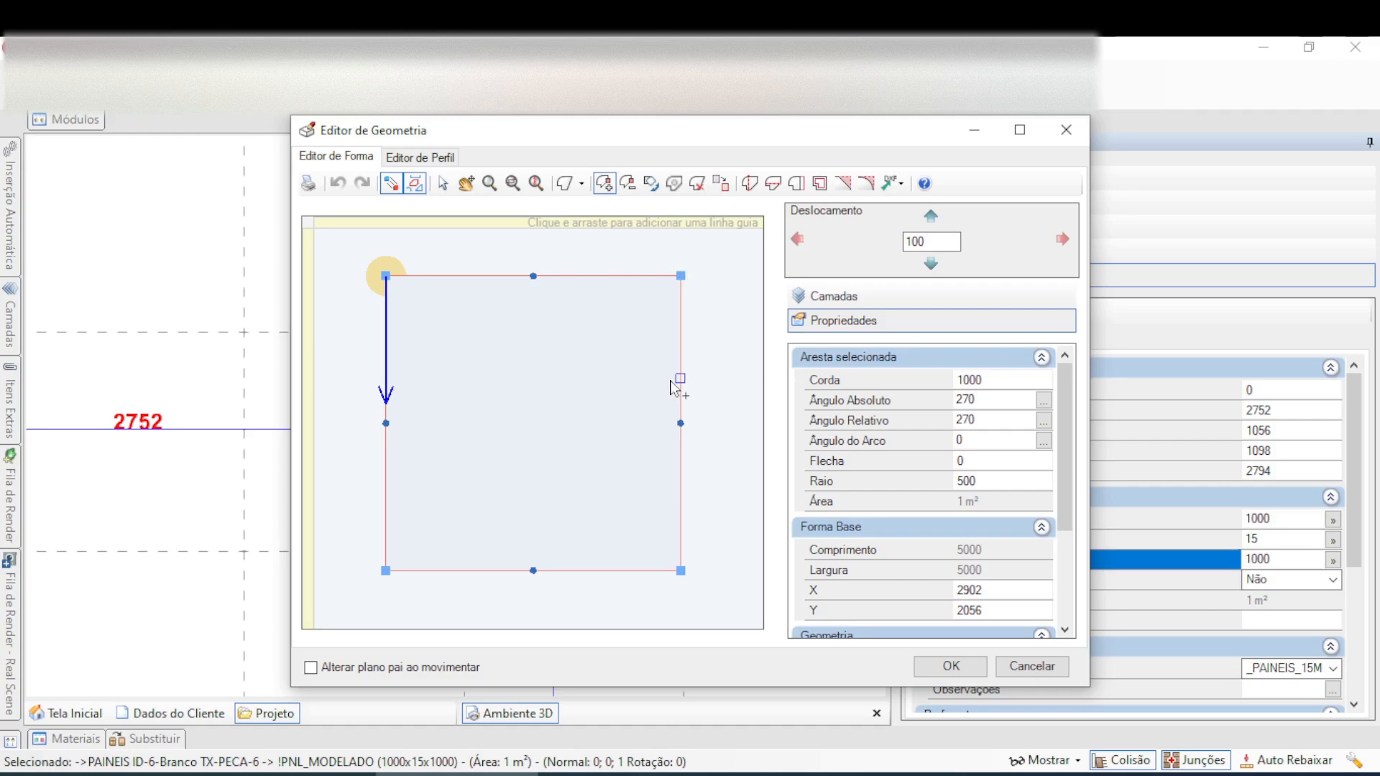
pyautogui.moveTo(844, 137); pyautogui.dragTo(759, 137)
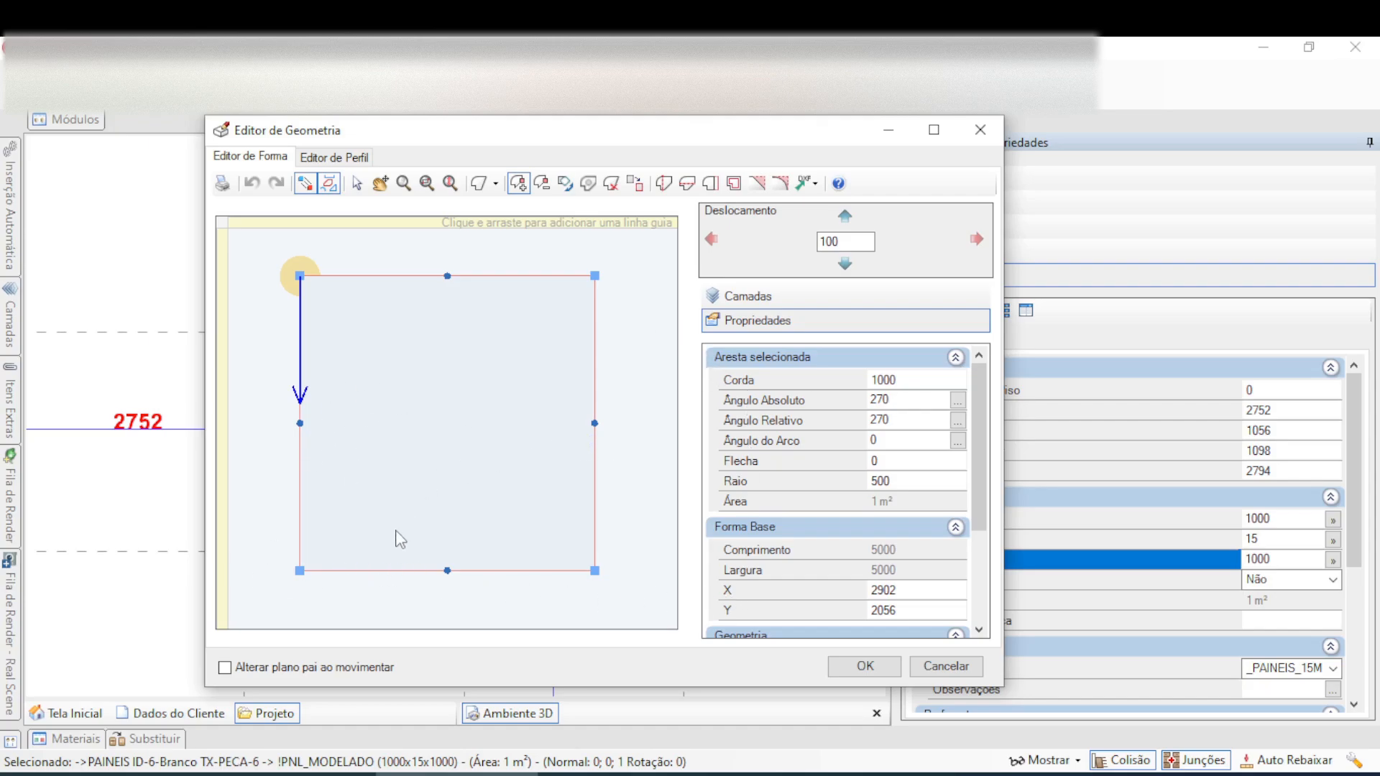
pyautogui.click(300, 423)
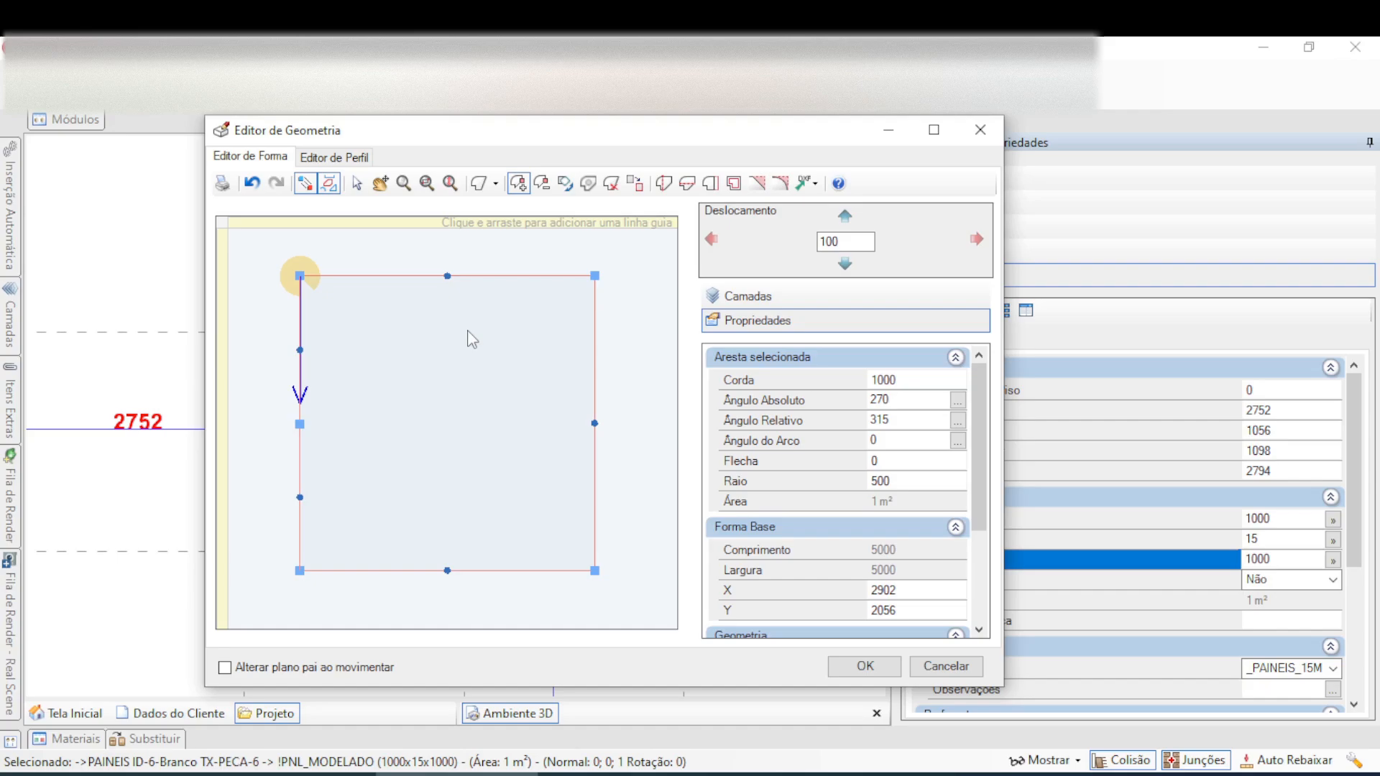
pyautogui.click(451, 276)
pyautogui.click(595, 424)
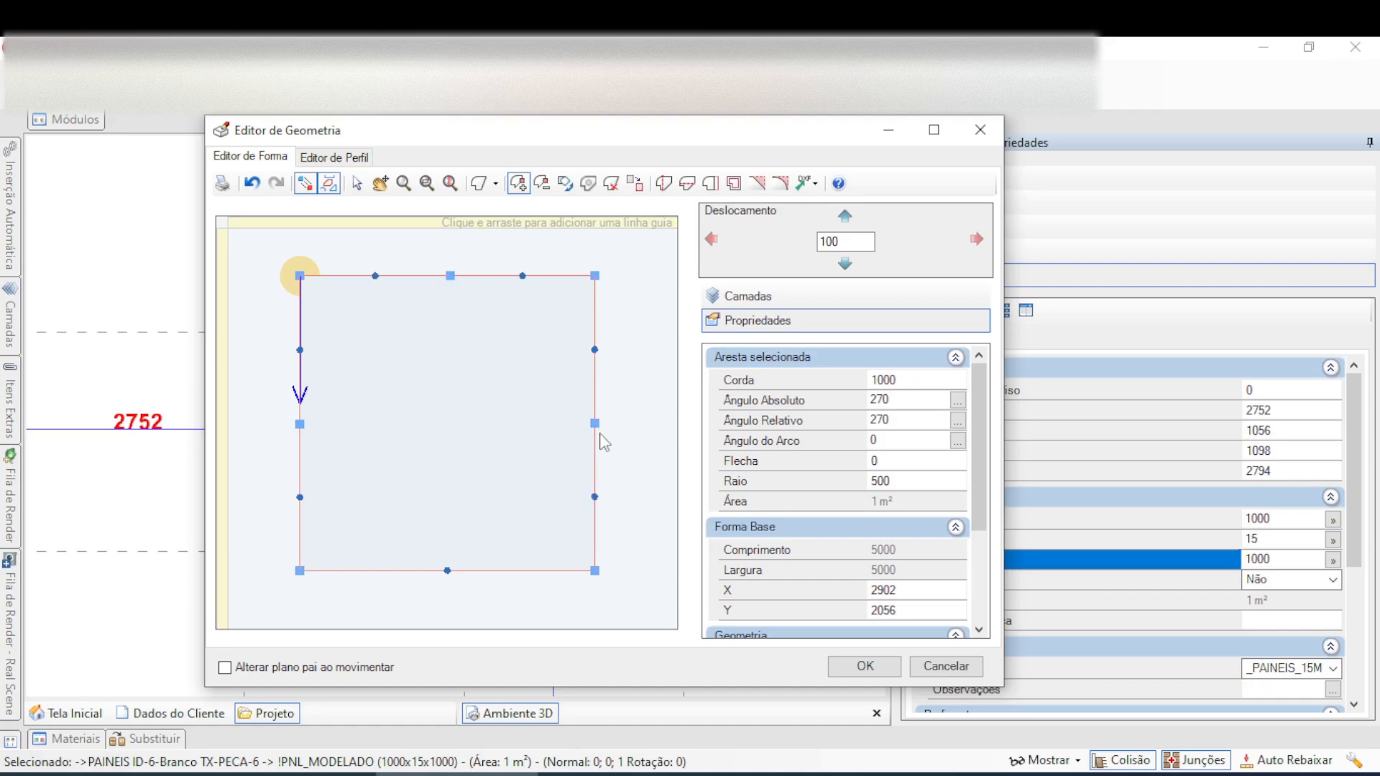
pyautogui.click(447, 570)
# - Set the chord (Corda) of the left half of the square's upper edge to 500
pyautogui.click(357, 183)
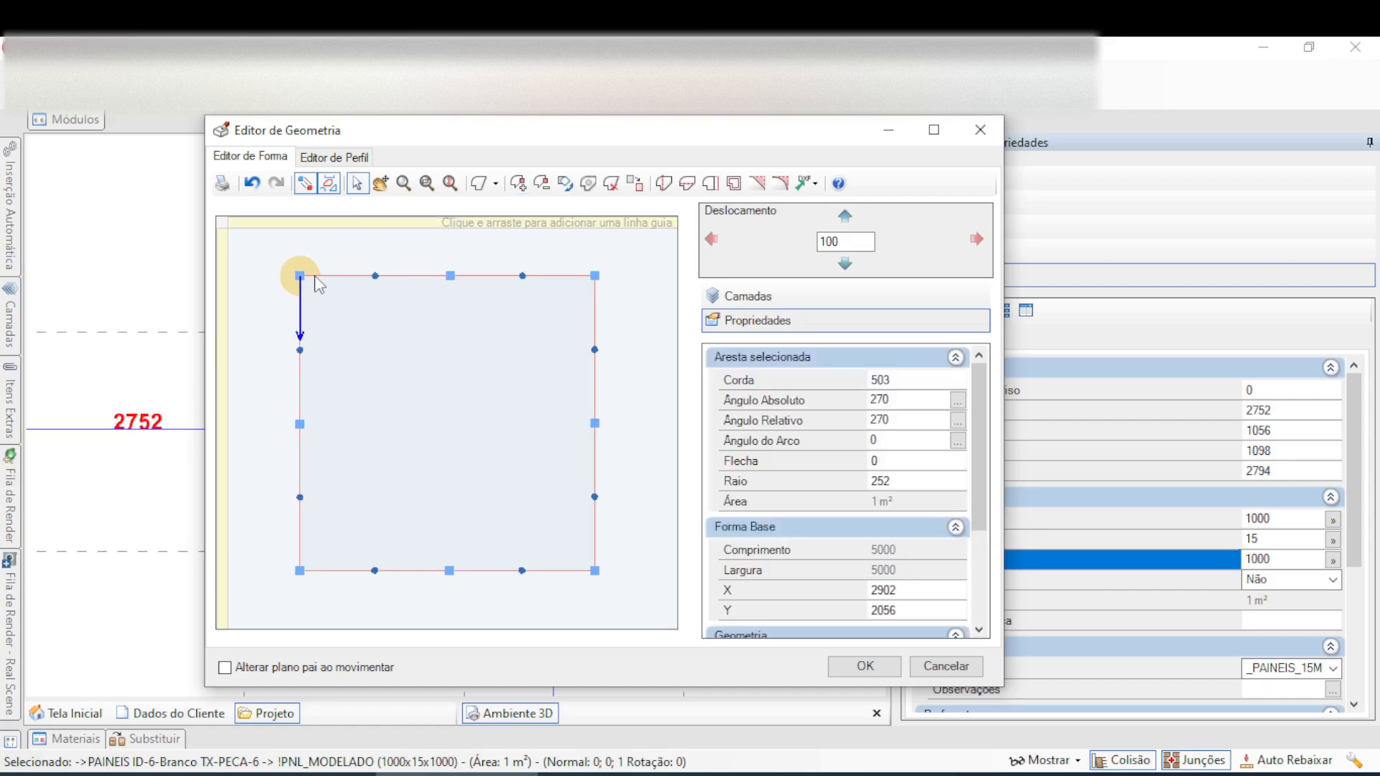
pyautogui.click(347, 277)
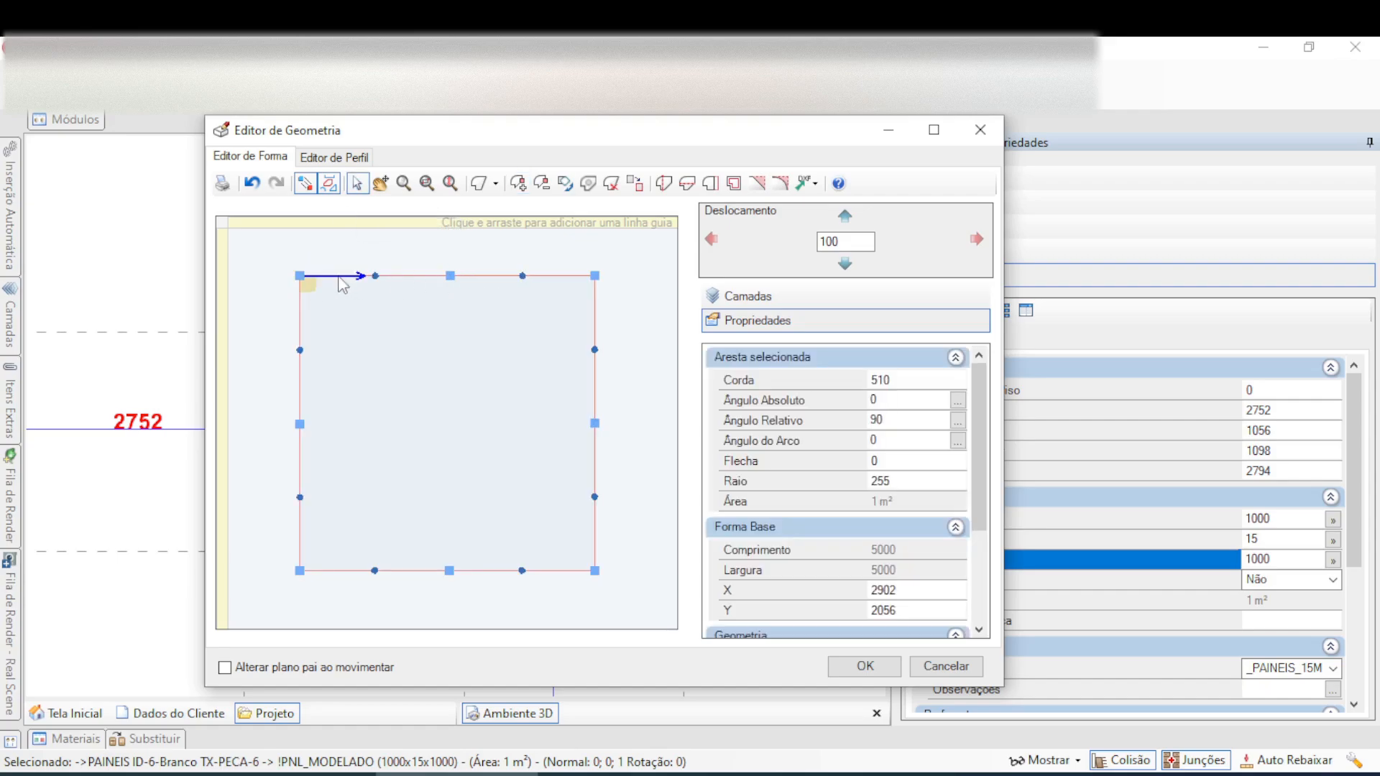
pyautogui.click(855, 381)
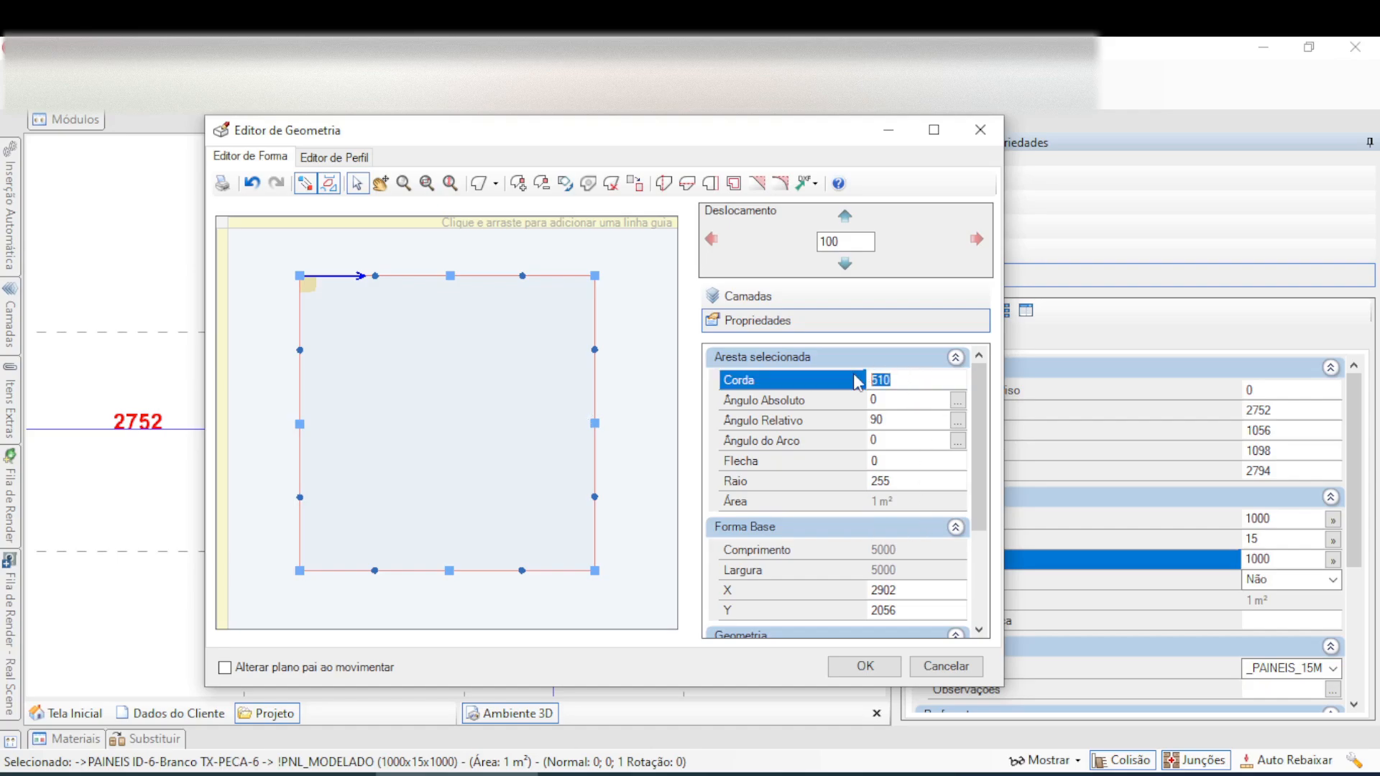
pyautogui.write('500')
# - Check the halves of the right side and set the chord of the lower edge's right half to 500
pyautogui.click(596, 314)
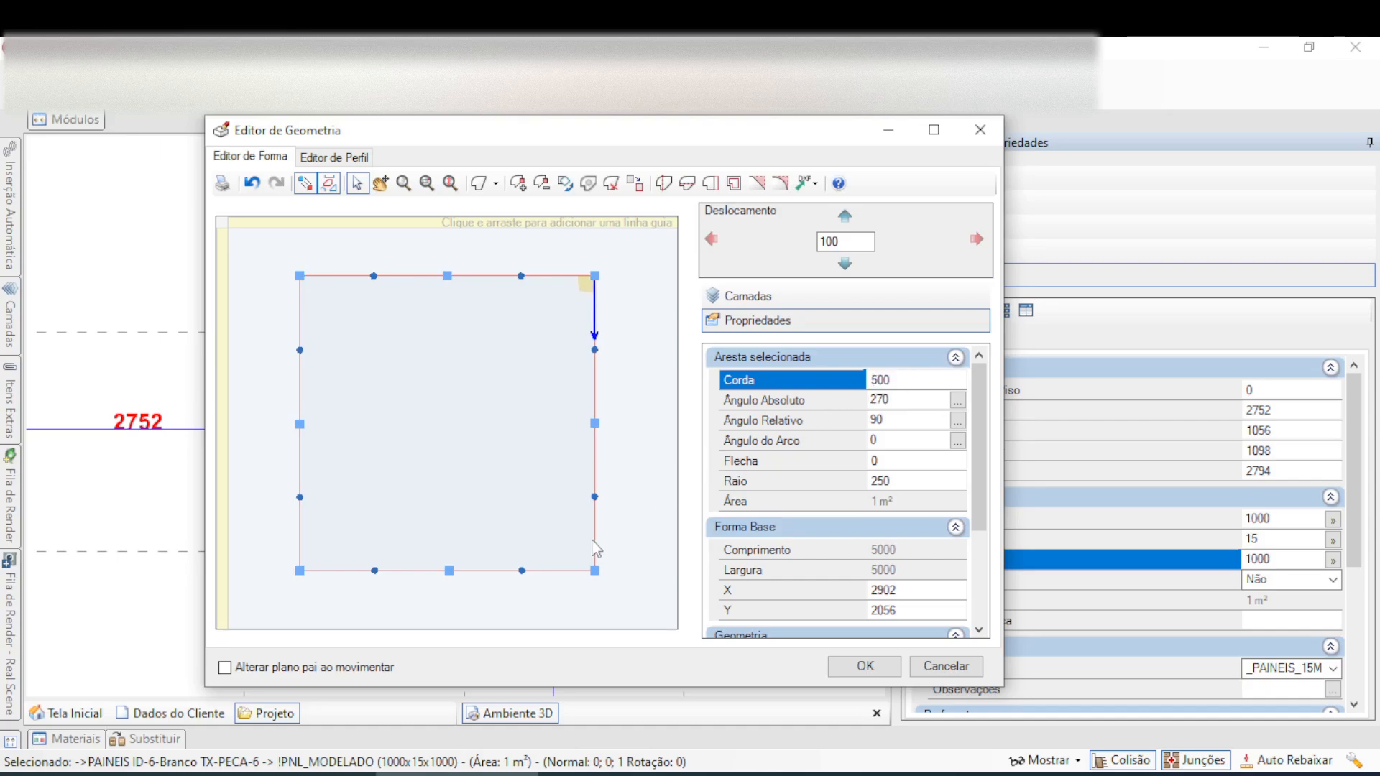
pyautogui.click(594, 566)
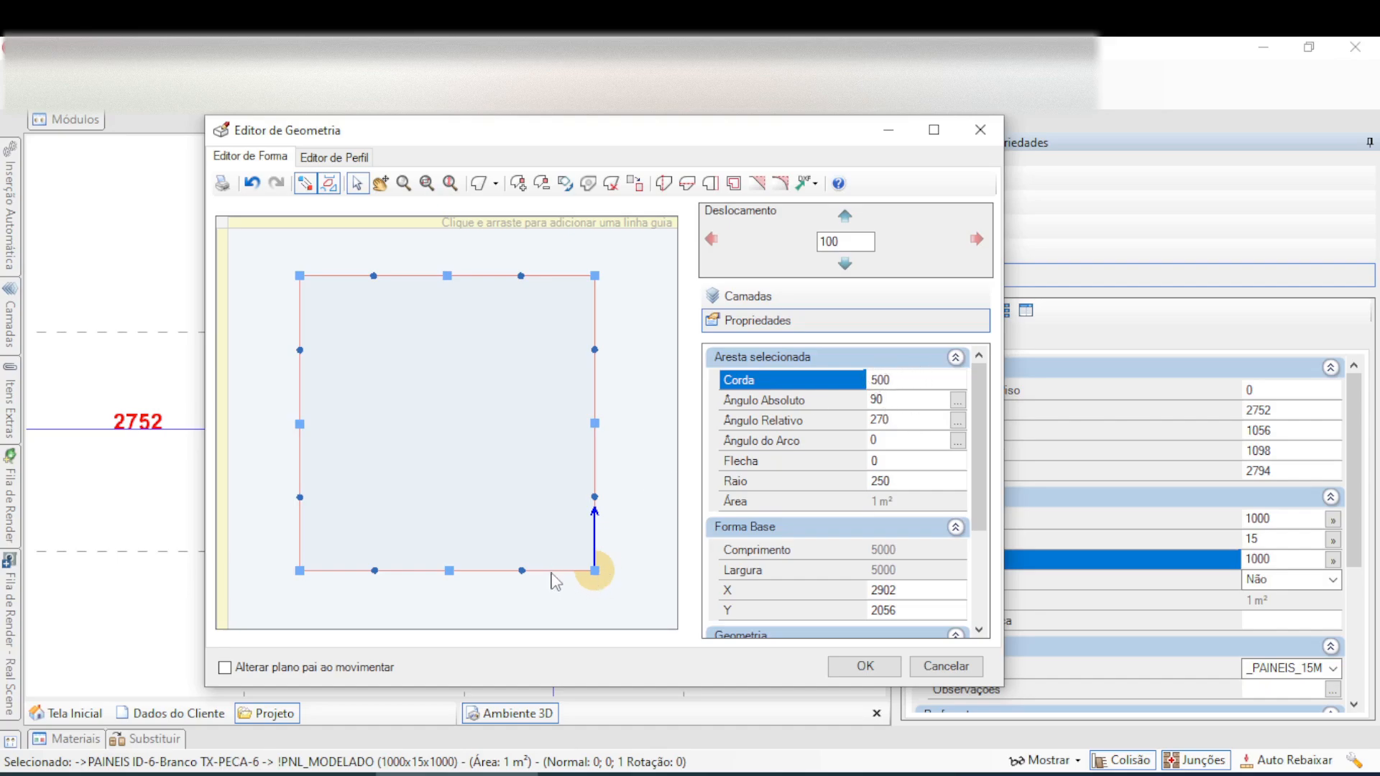
pyautogui.click(551, 572)
pyautogui.click(843, 377)
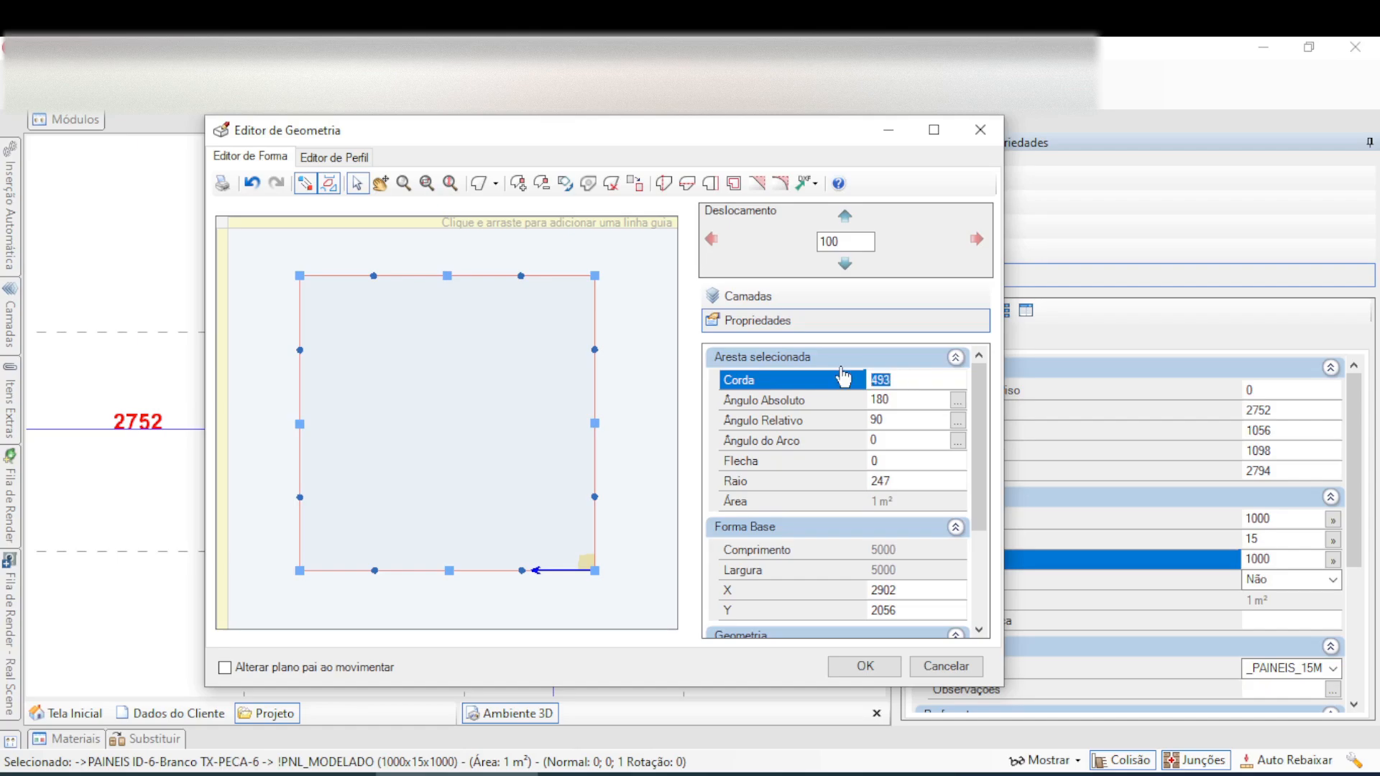
pyautogui.write('500')
pyautogui.press('Return')
# - Set the chord of the lower half of the square's left side to 500
pyautogui.click(301, 540)
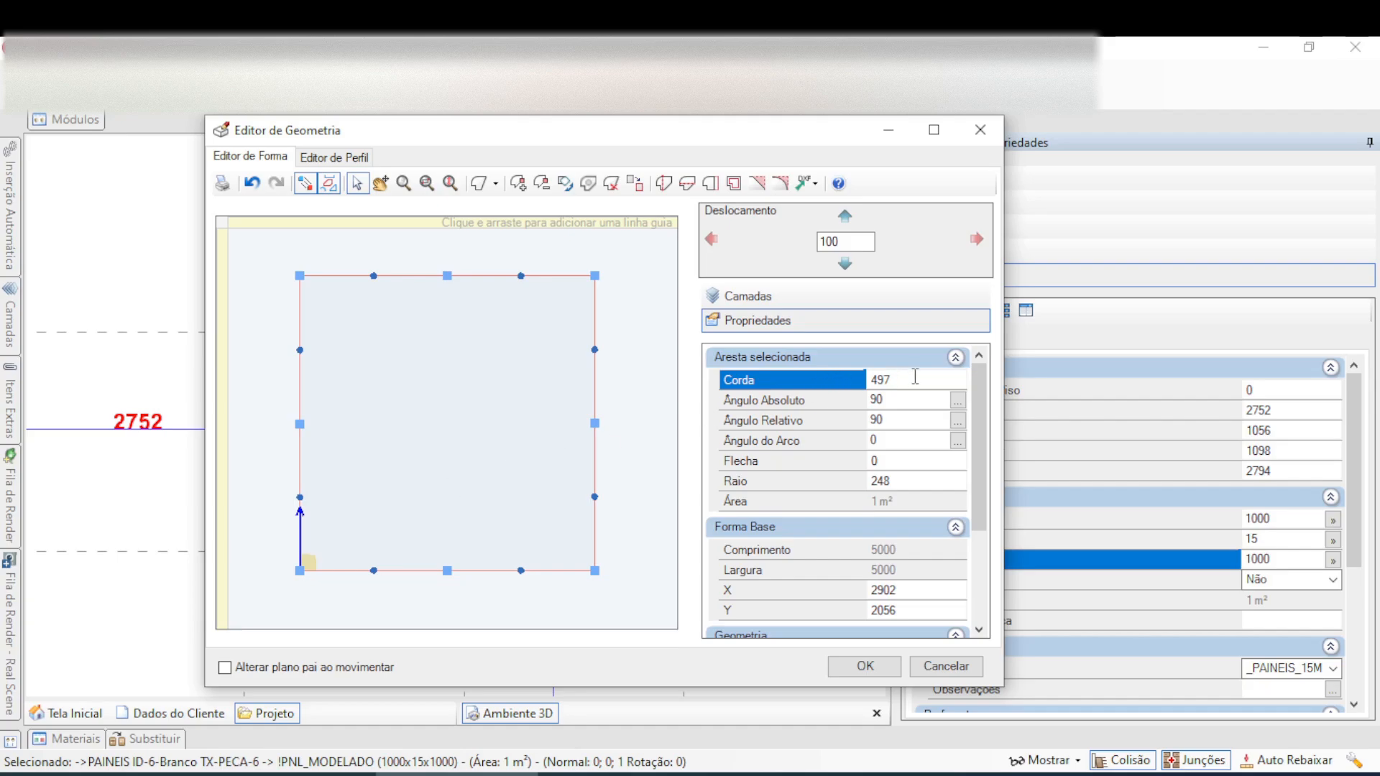
pyautogui.moveTo(915, 376); pyautogui.dragTo(851, 381)
pyautogui.write('500')
pyautogui.press('Return')
# - Remove the square's four corner vertices so only the midpoint vertices form a diamond
pyautogui.click(542, 182)
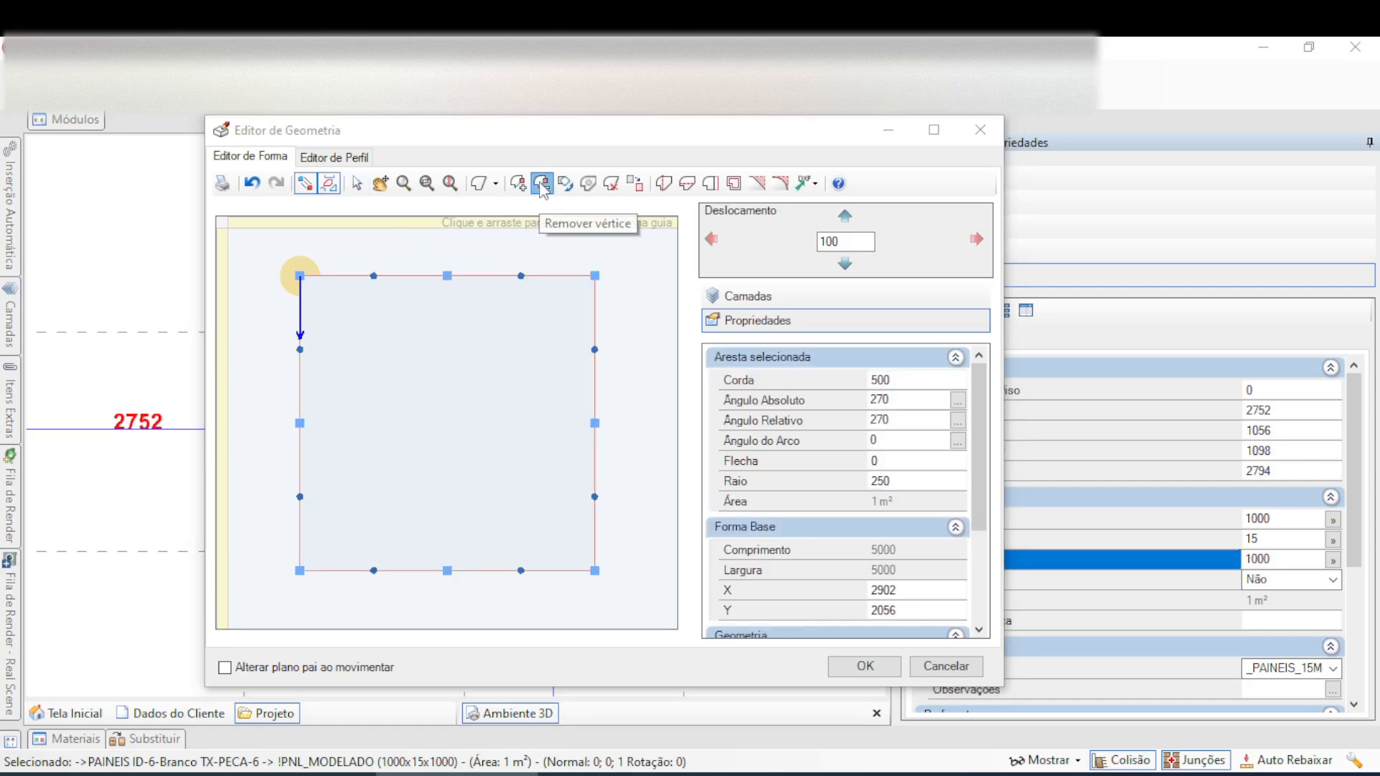
pyautogui.click(301, 277)
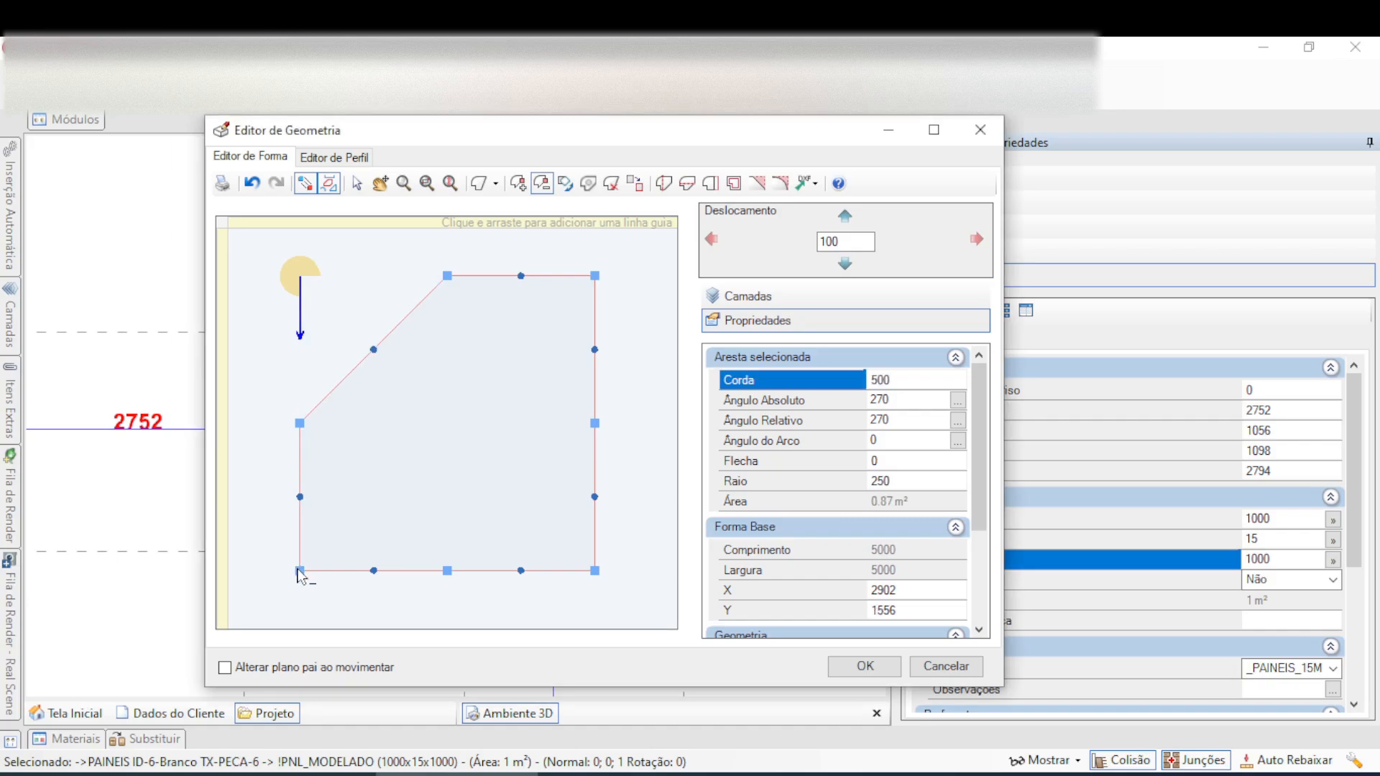
pyautogui.click(299, 571)
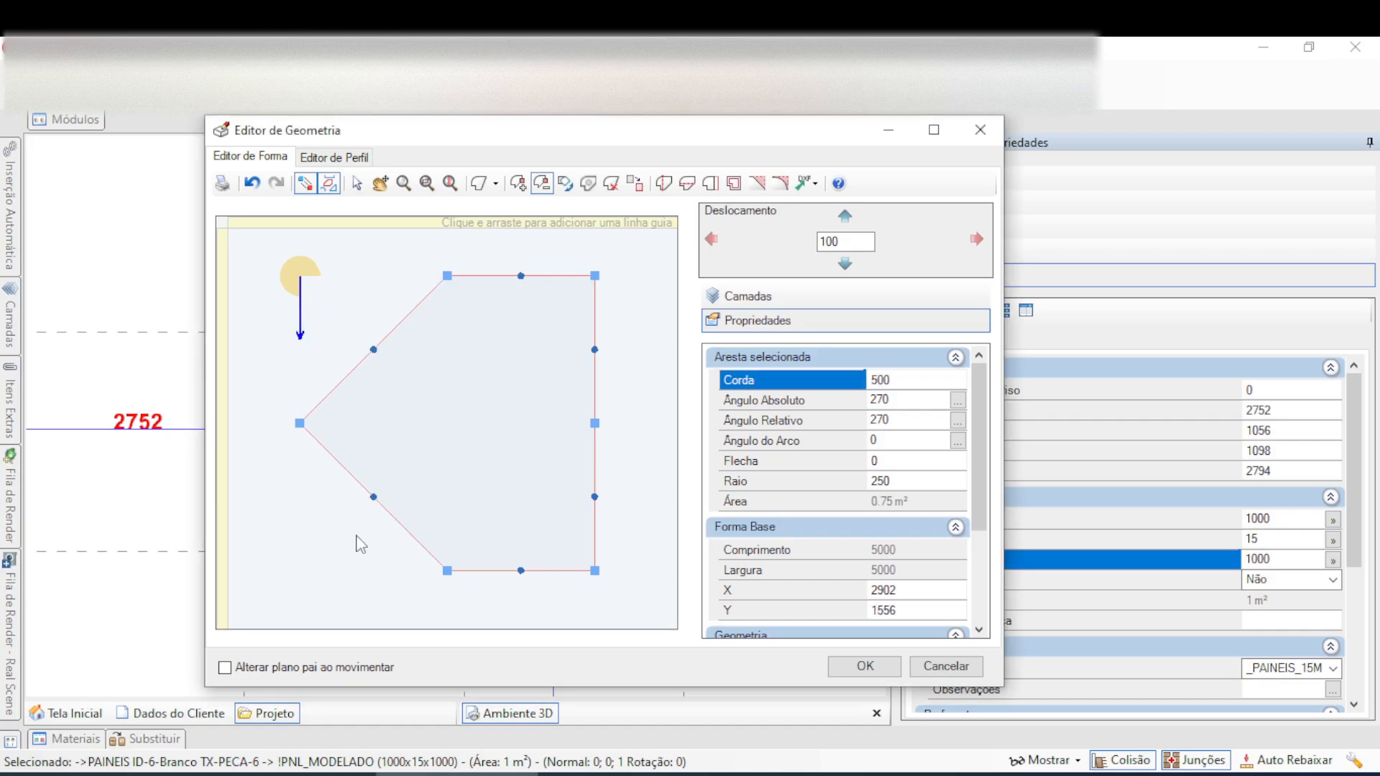
pyautogui.click(595, 277)
pyautogui.click(594, 573)
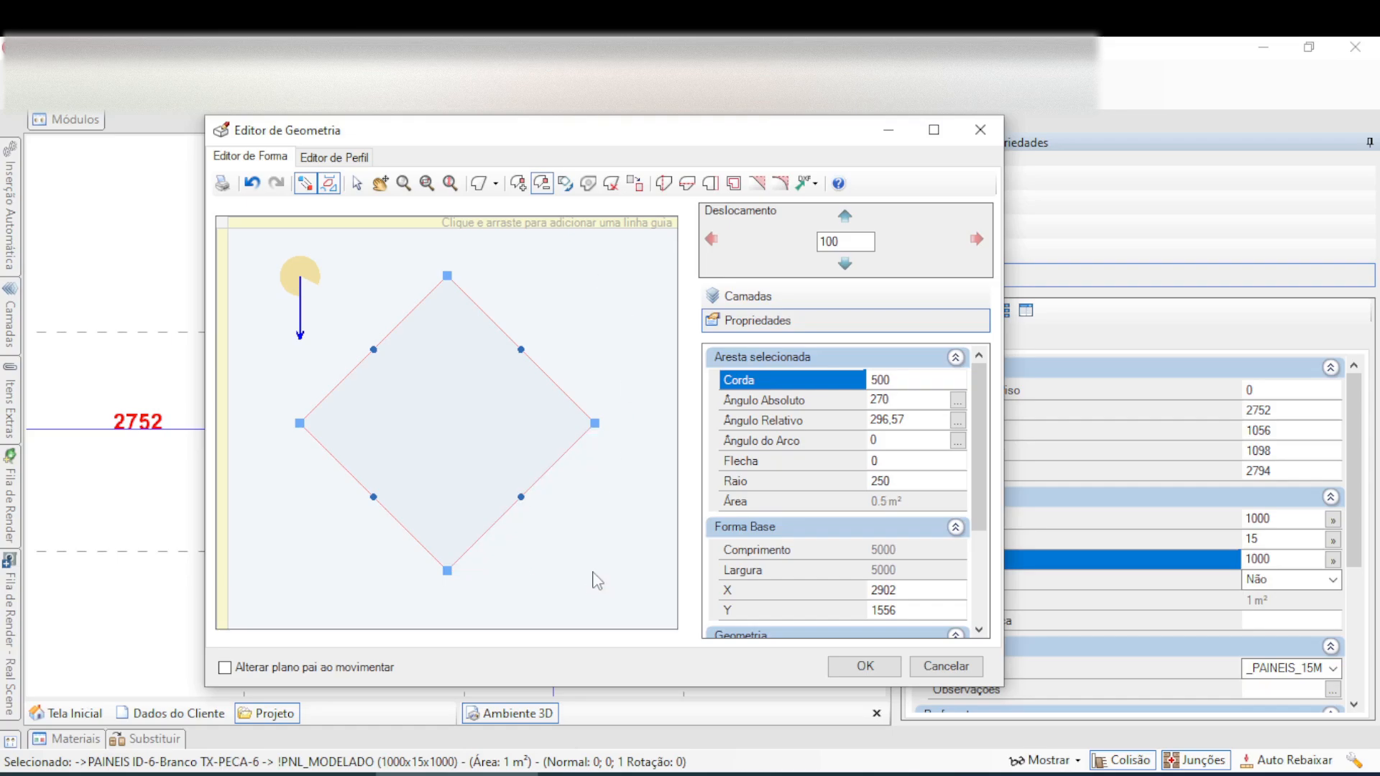
# - Select the diamond's lower-left edge and set its arc angle (Ângulo do Arco) to 90
pyautogui.click(357, 183)
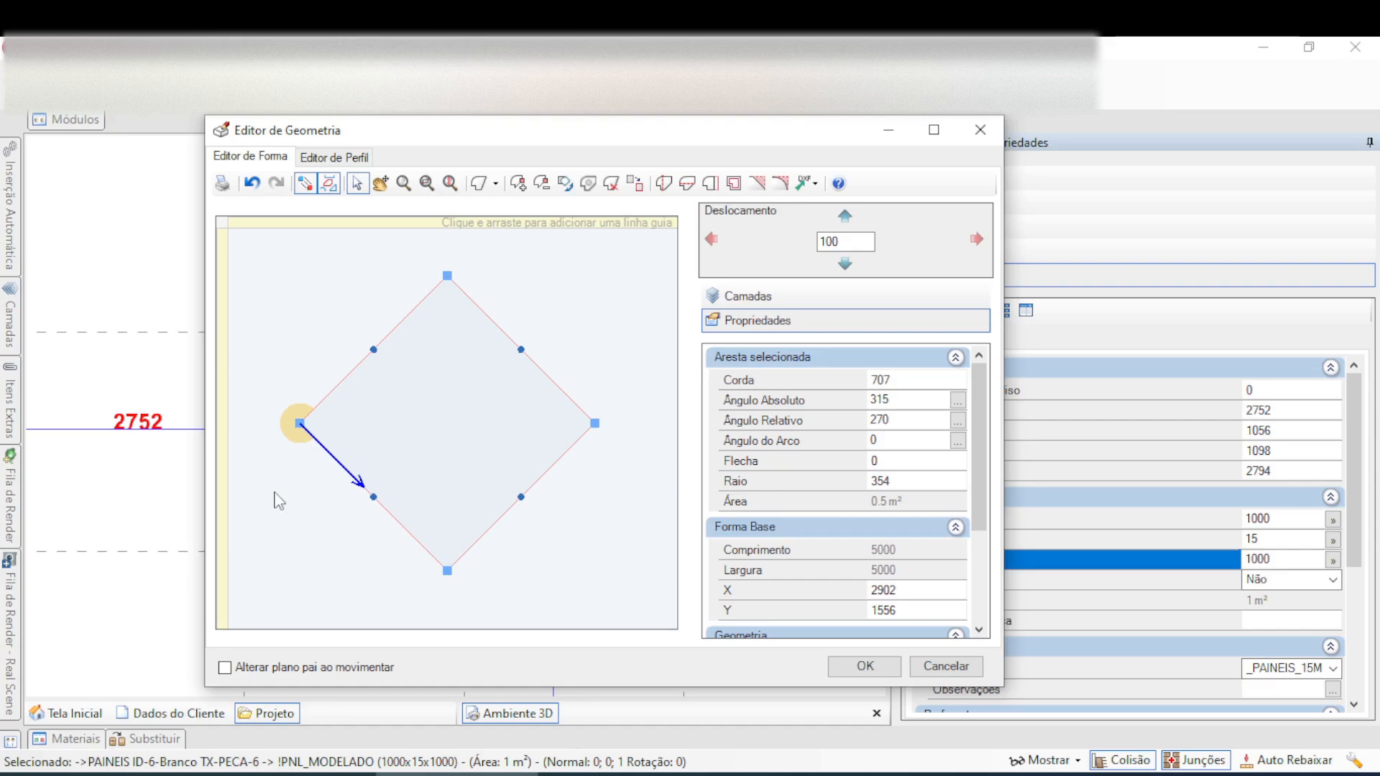
pyautogui.click(906, 440)
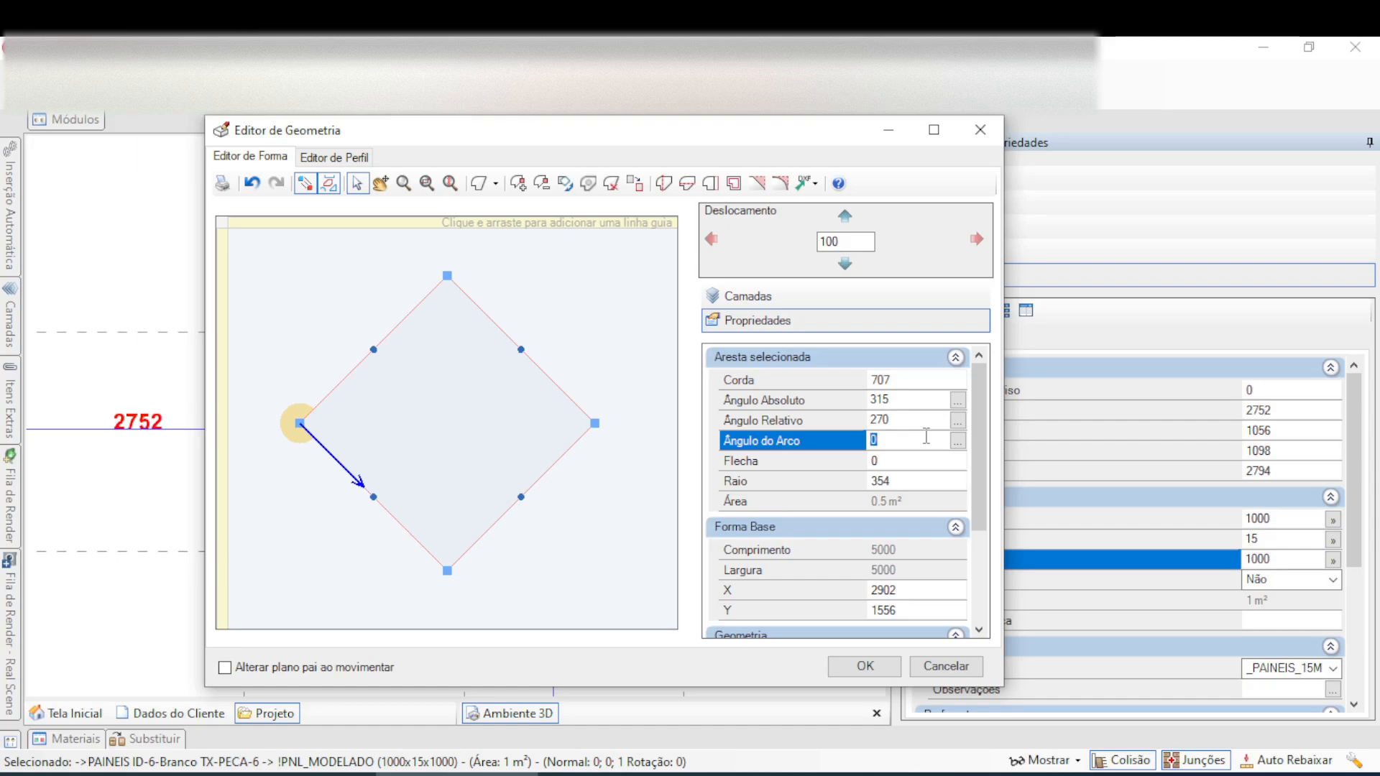
pyautogui.press('Return')
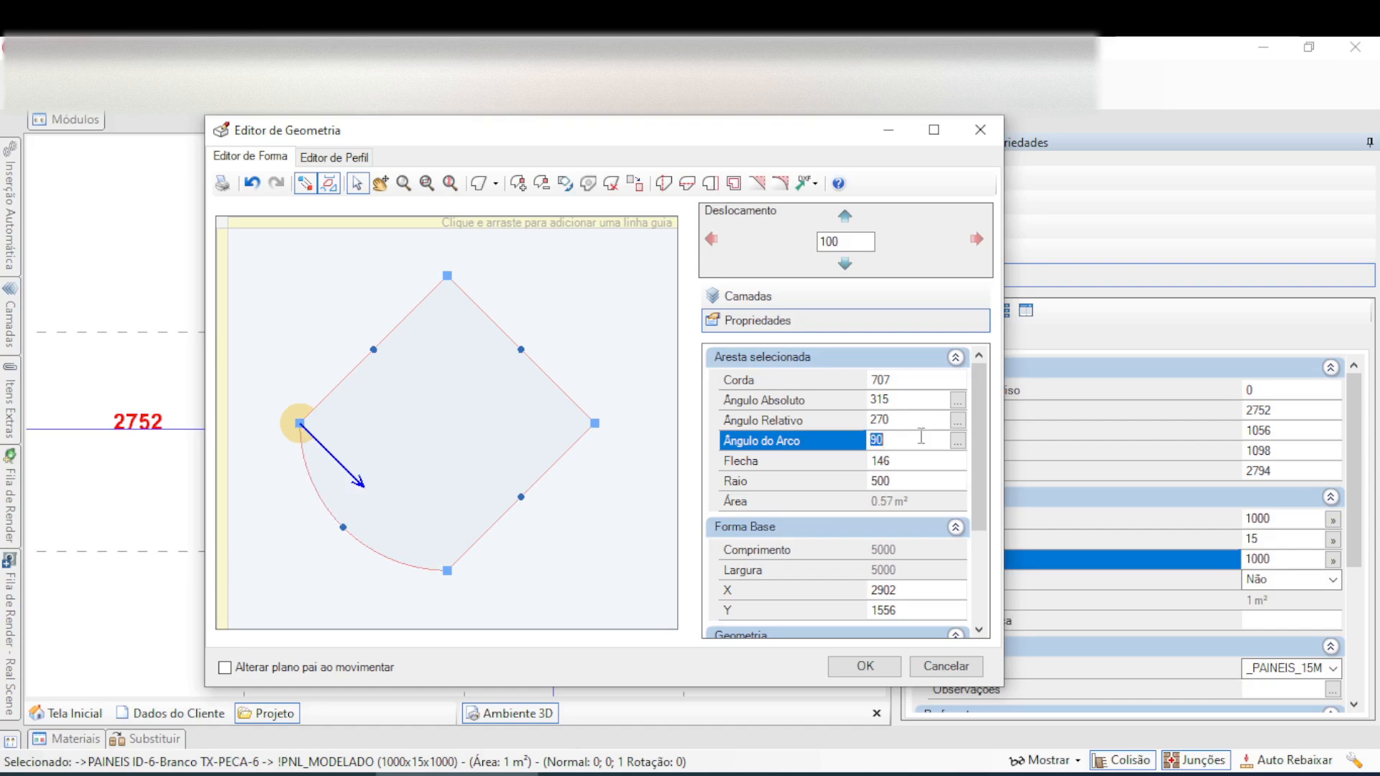
# - Set the arc angle (Ângulo do Arco) of the diamond's lower-right and upper-right edges to 90
pyautogui.click(471, 558)
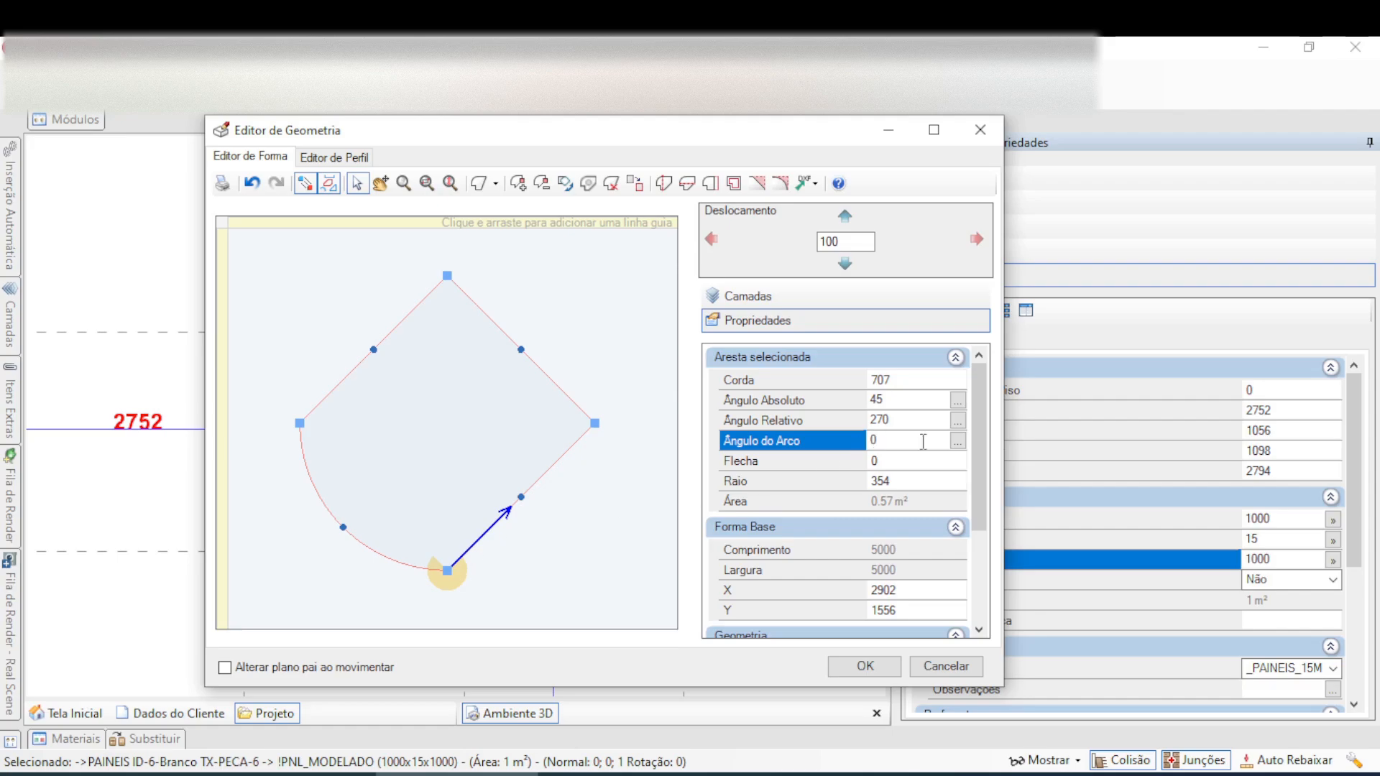
pyautogui.press('Return')
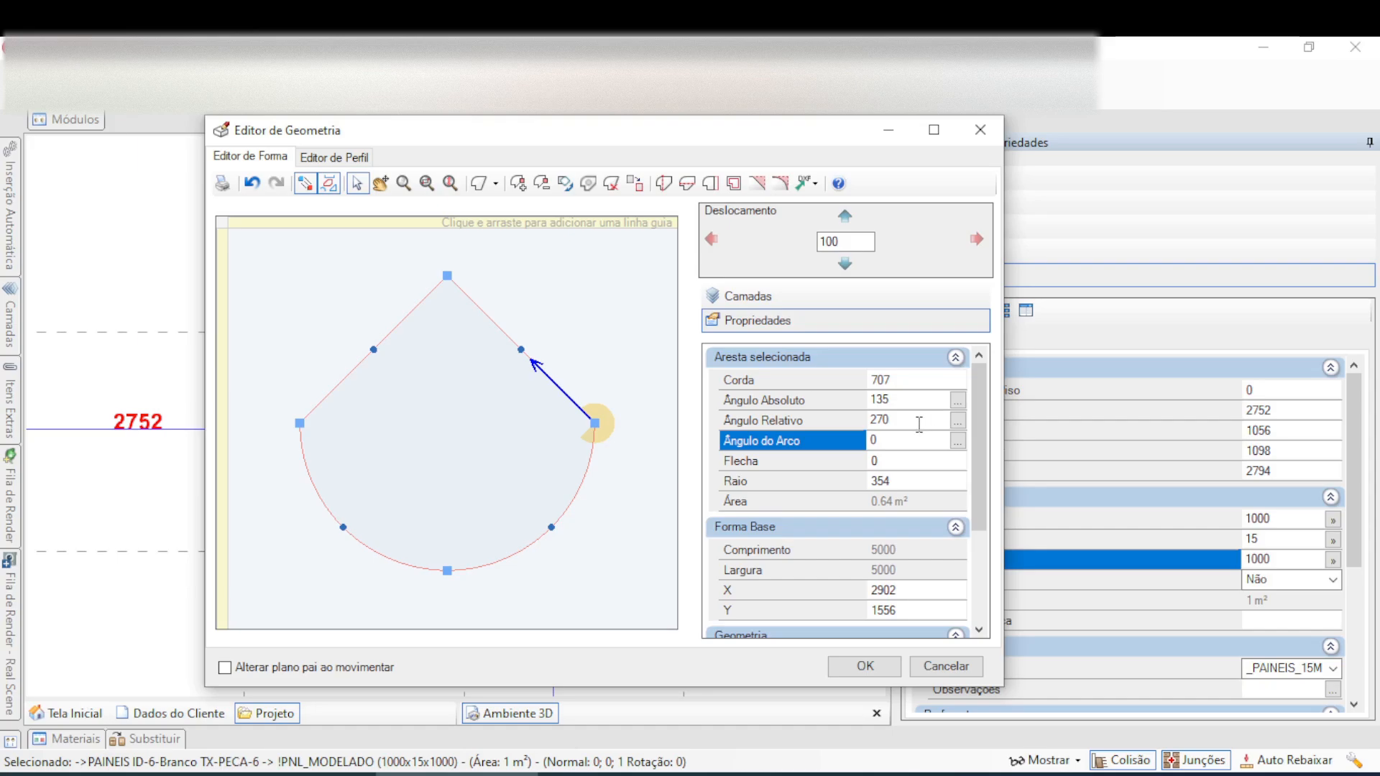
pyautogui.write('0')
pyautogui.press('Return')
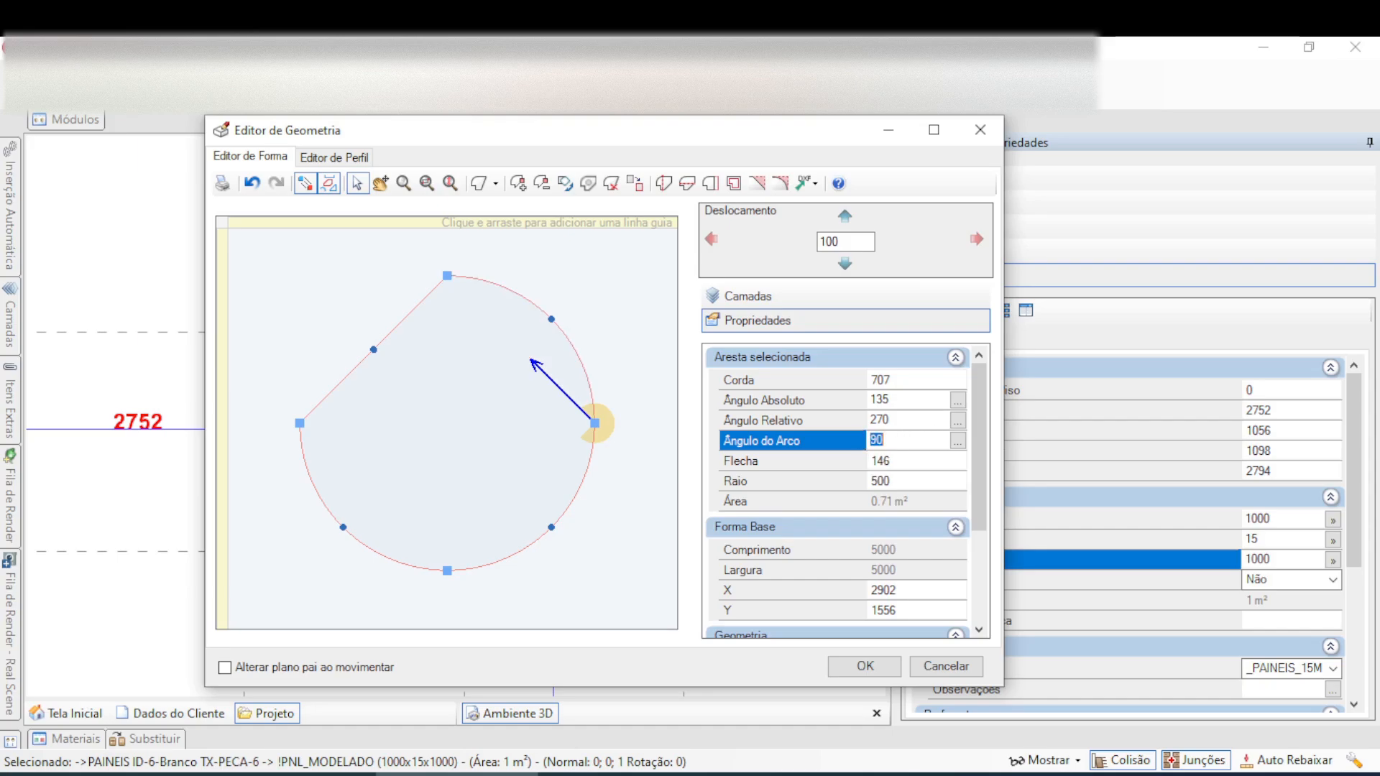
# - Set the arc angle of the remaining upper-left edge to 90 and accept the circular geometry
pyautogui.click(317, 406)
pyautogui.click(848, 443)
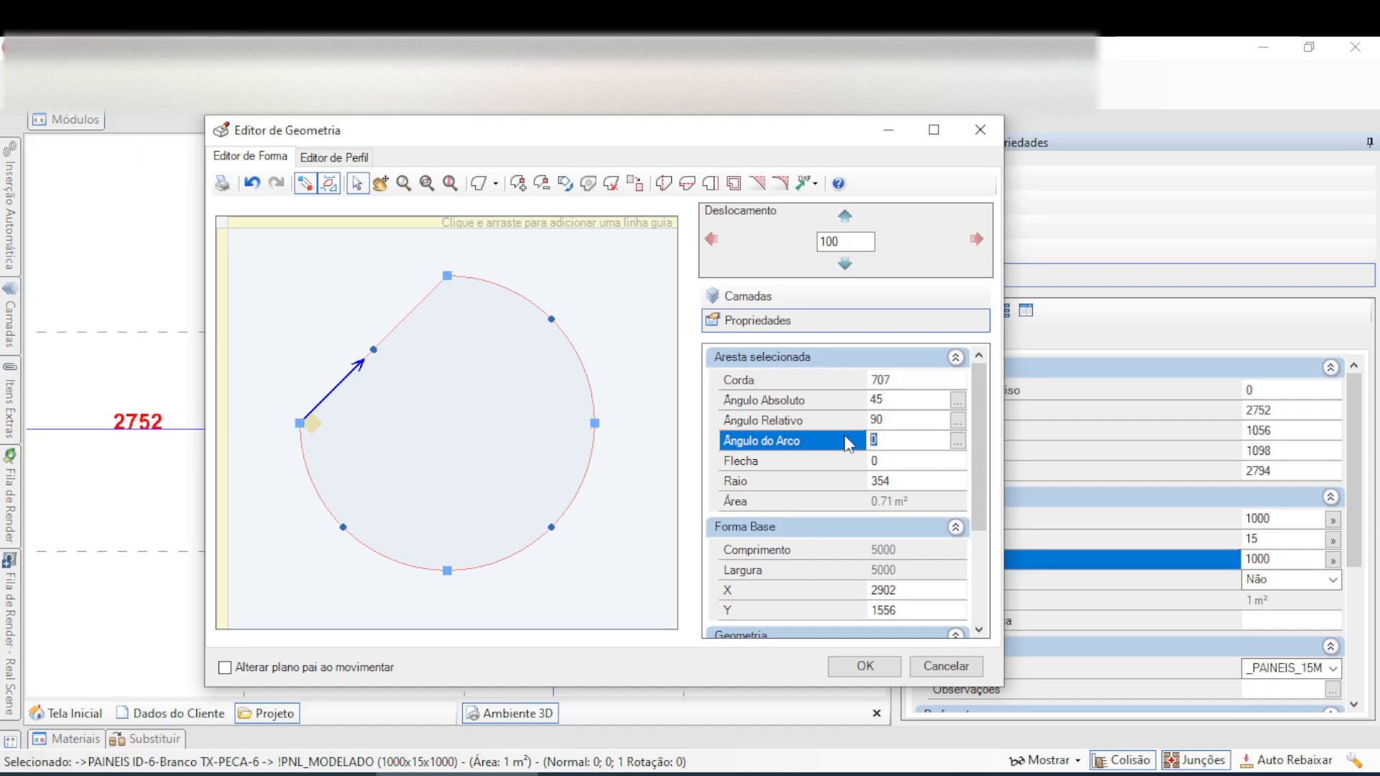
pyautogui.write('90')
pyautogui.press('Return')
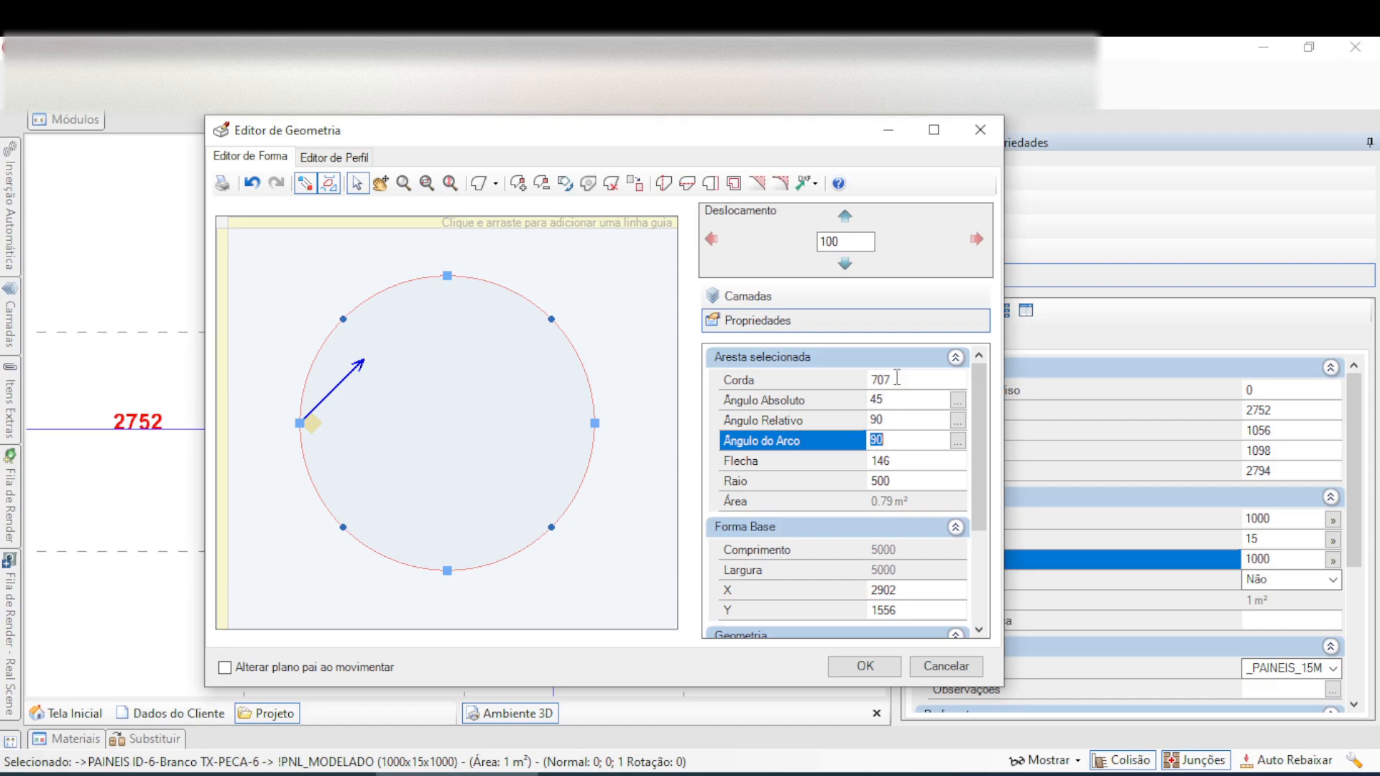
pyautogui.click(864, 666)
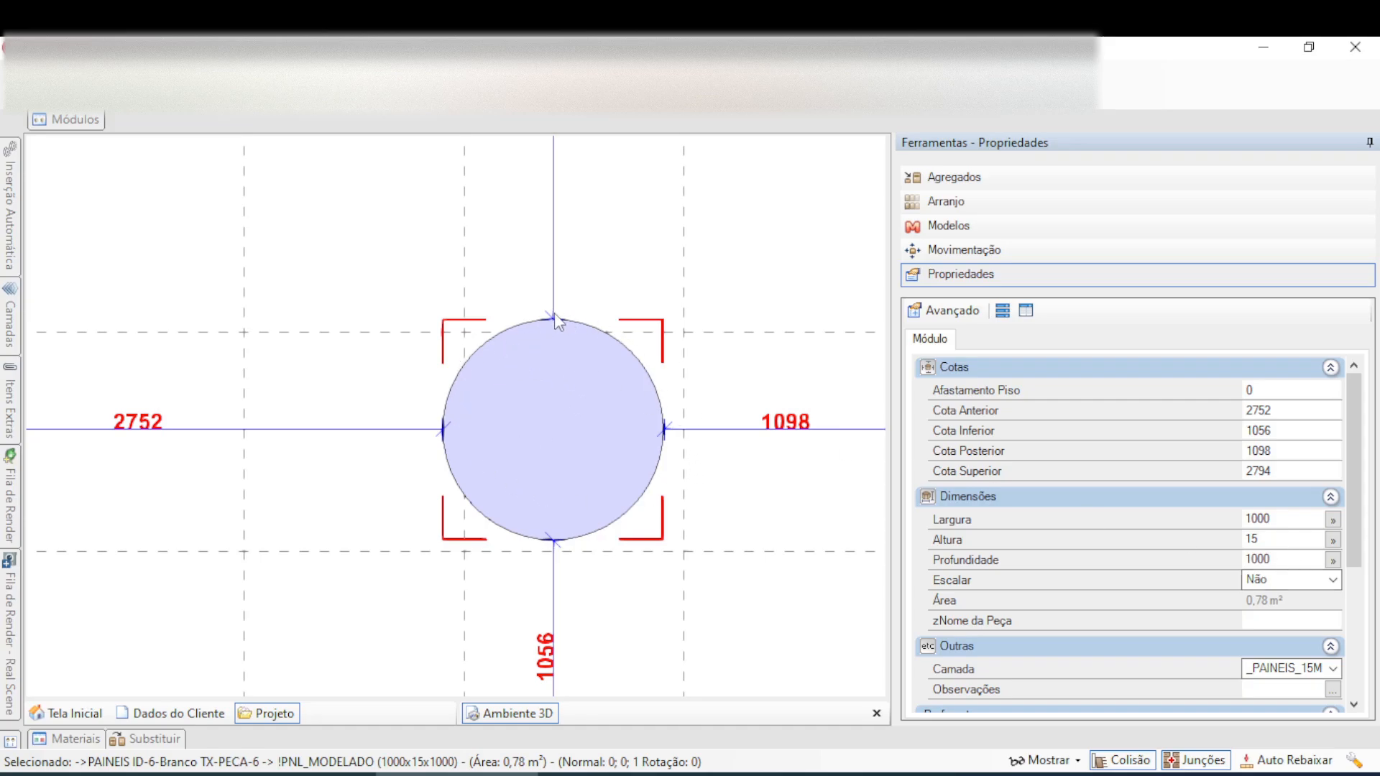
# - Insert a new 1000 x 500 panel in the empty area beside the circle and open its shape in the geometry editor
pyautogui.scroll(1, 593, 341)
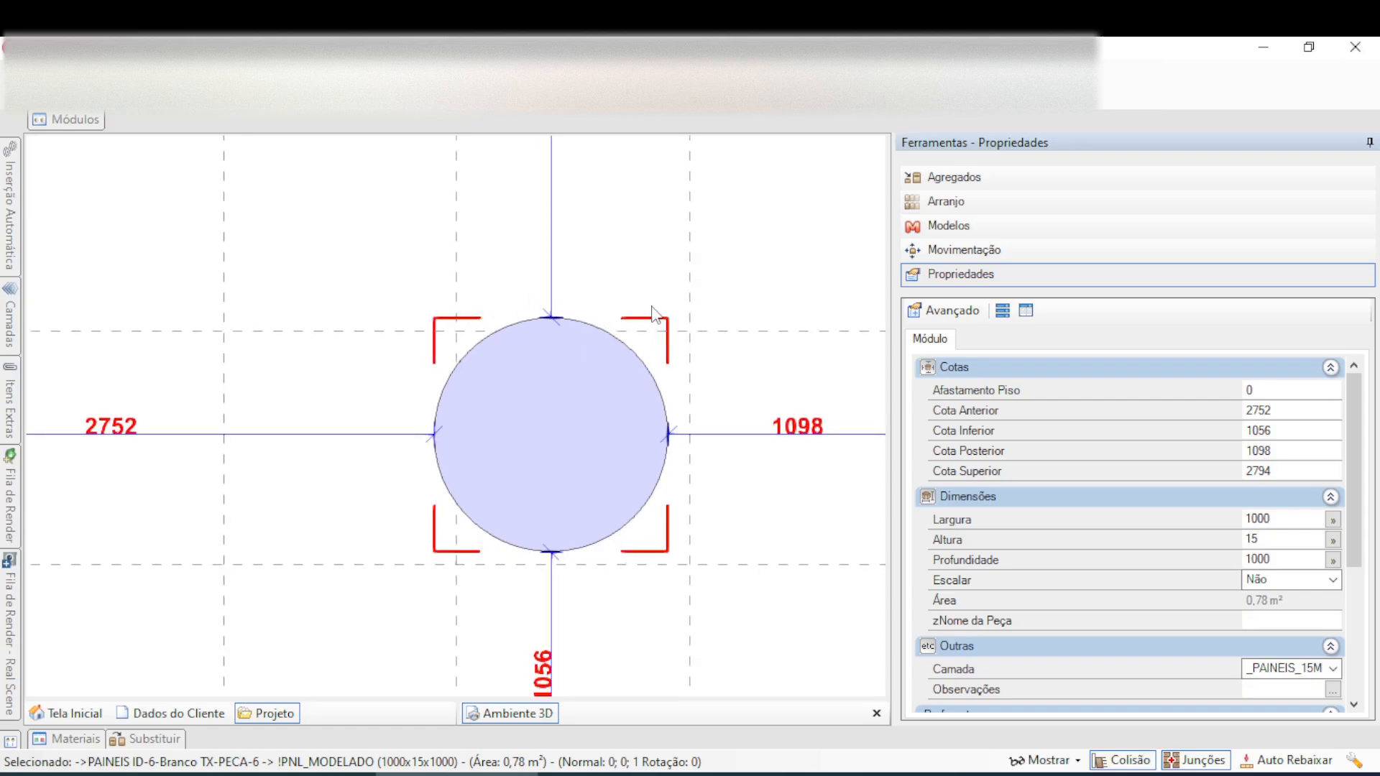
pyautogui.moveTo(363, 434); pyautogui.dragTo(743, 544, button='middle')
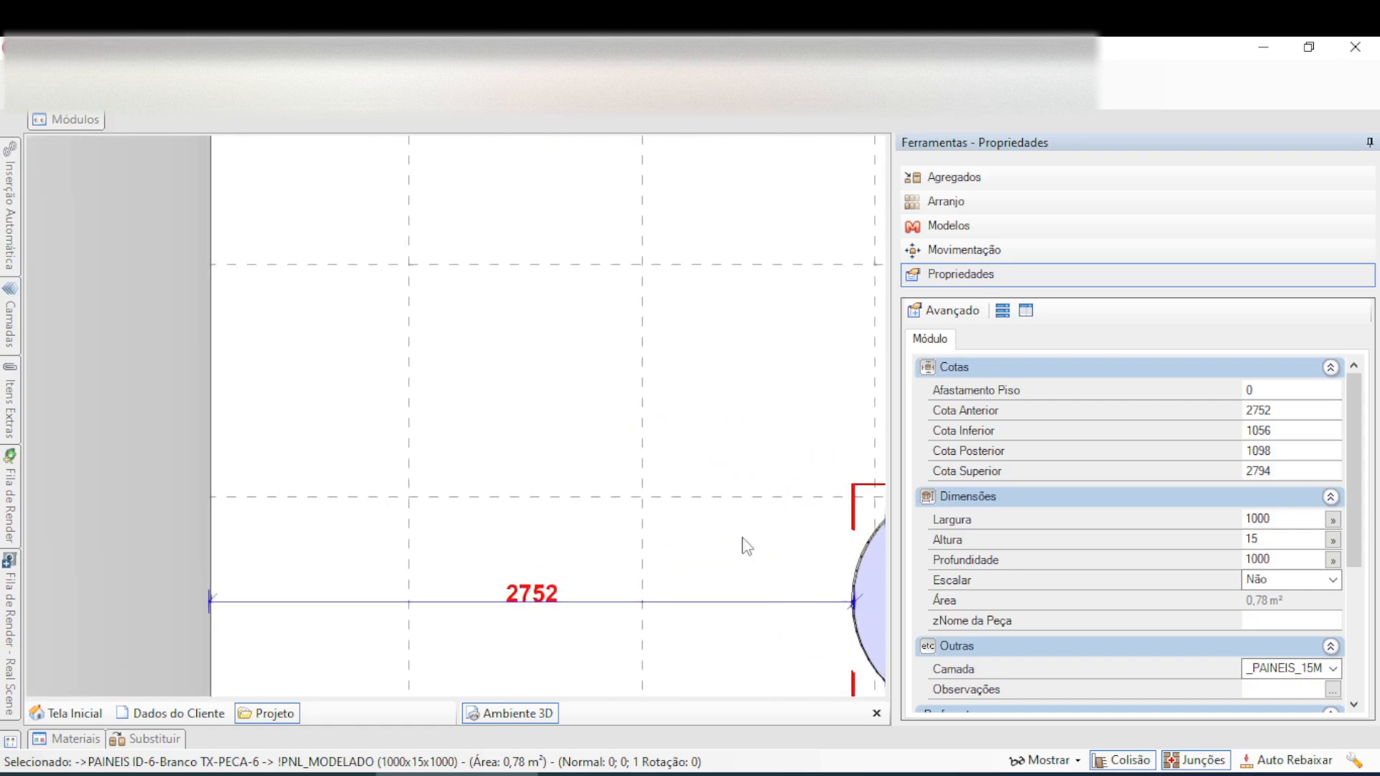
pyautogui.click(71, 126)
pyautogui.moveTo(79, 233); pyautogui.dragTo(470, 432)
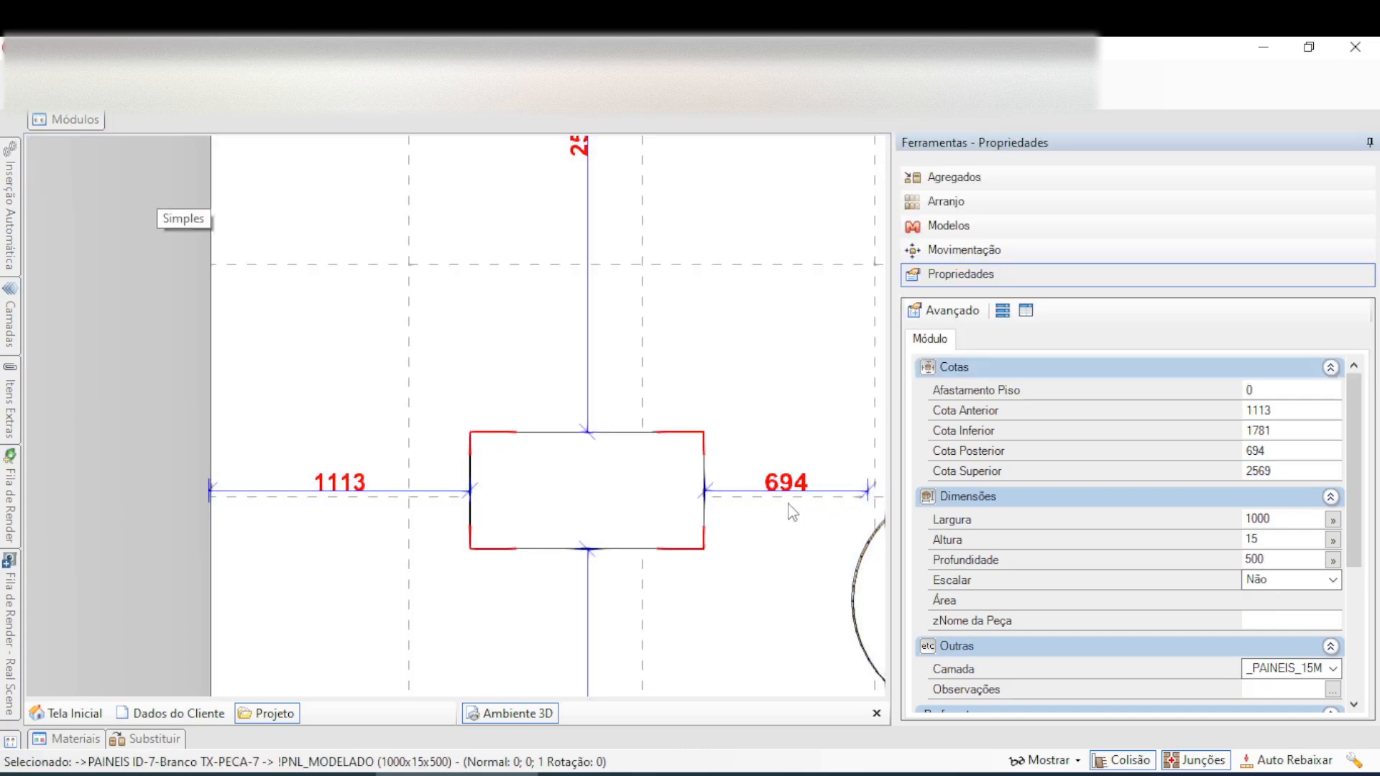
pyautogui.rightClick(508, 480)
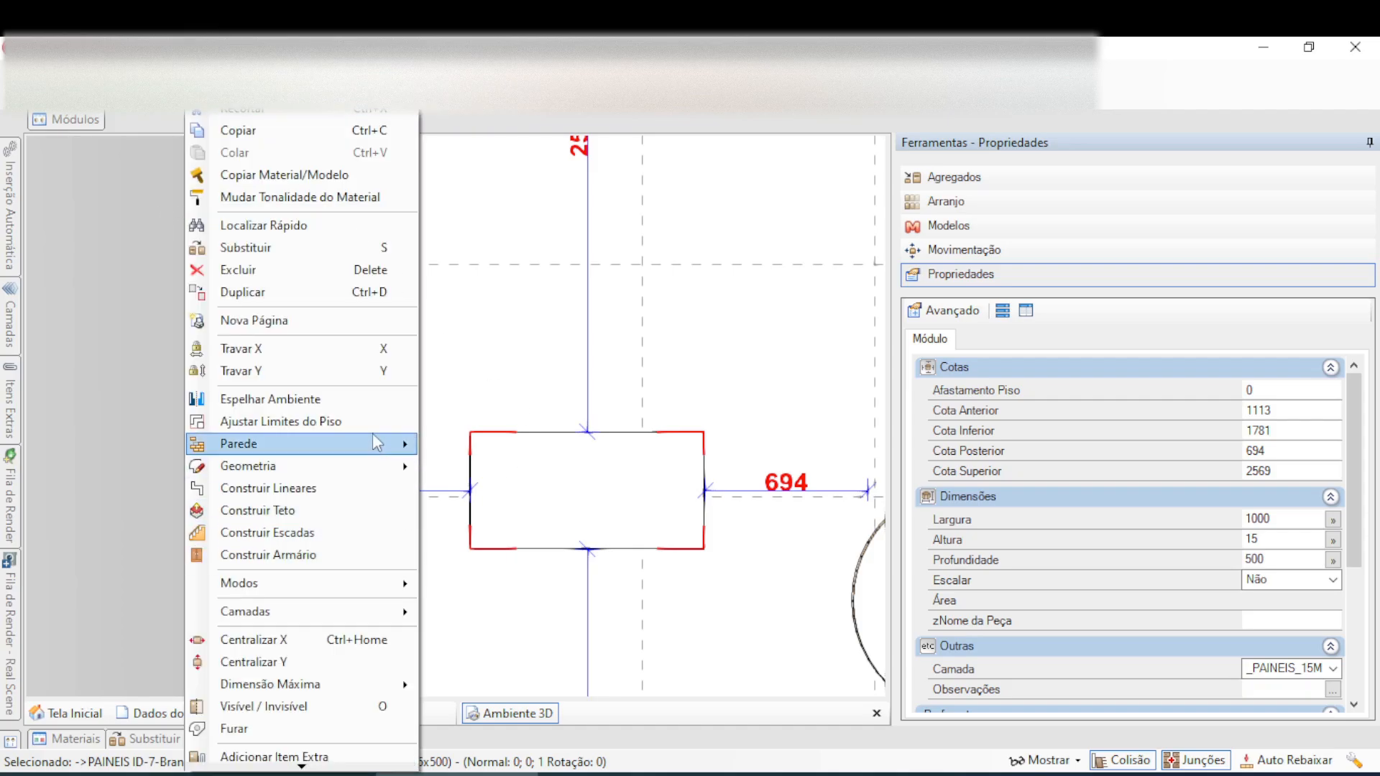
pyautogui.moveTo(379, 451)
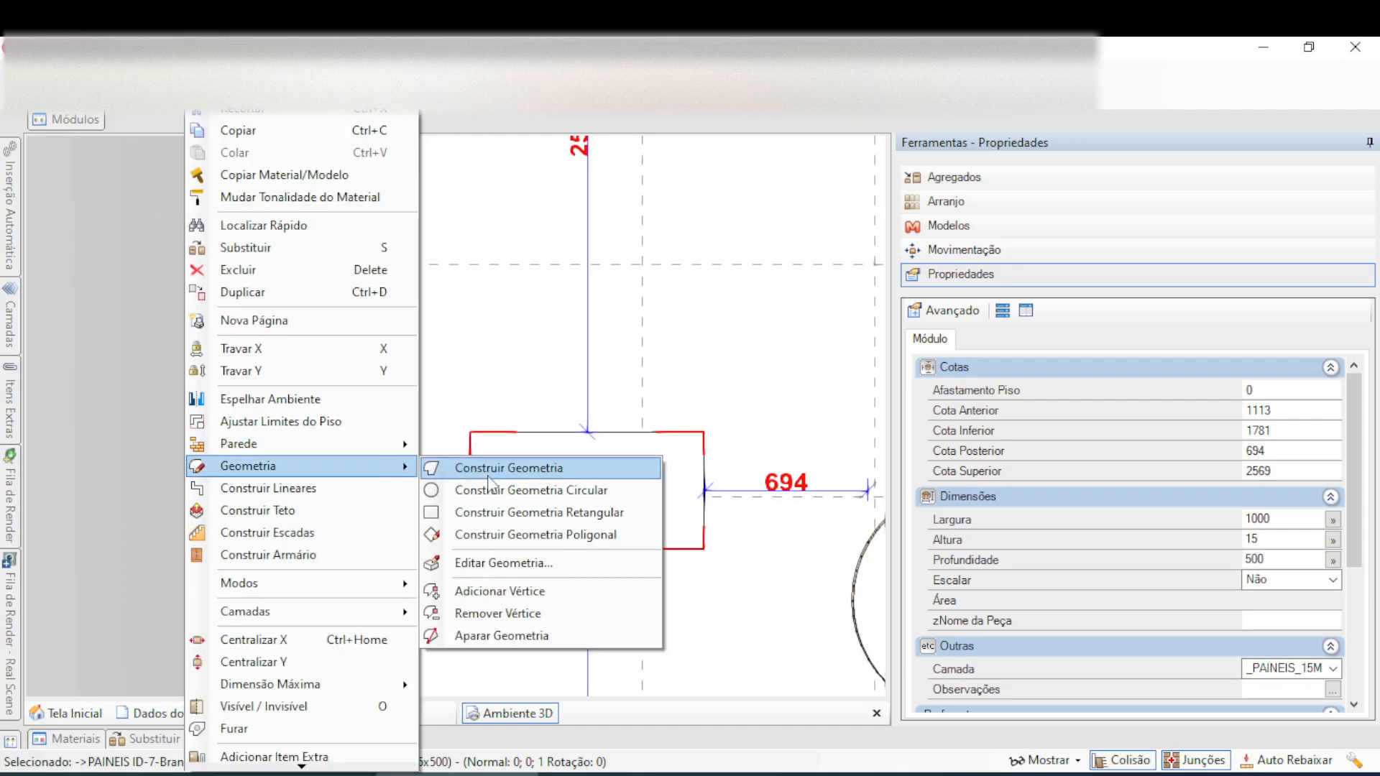
pyautogui.click(500, 563)
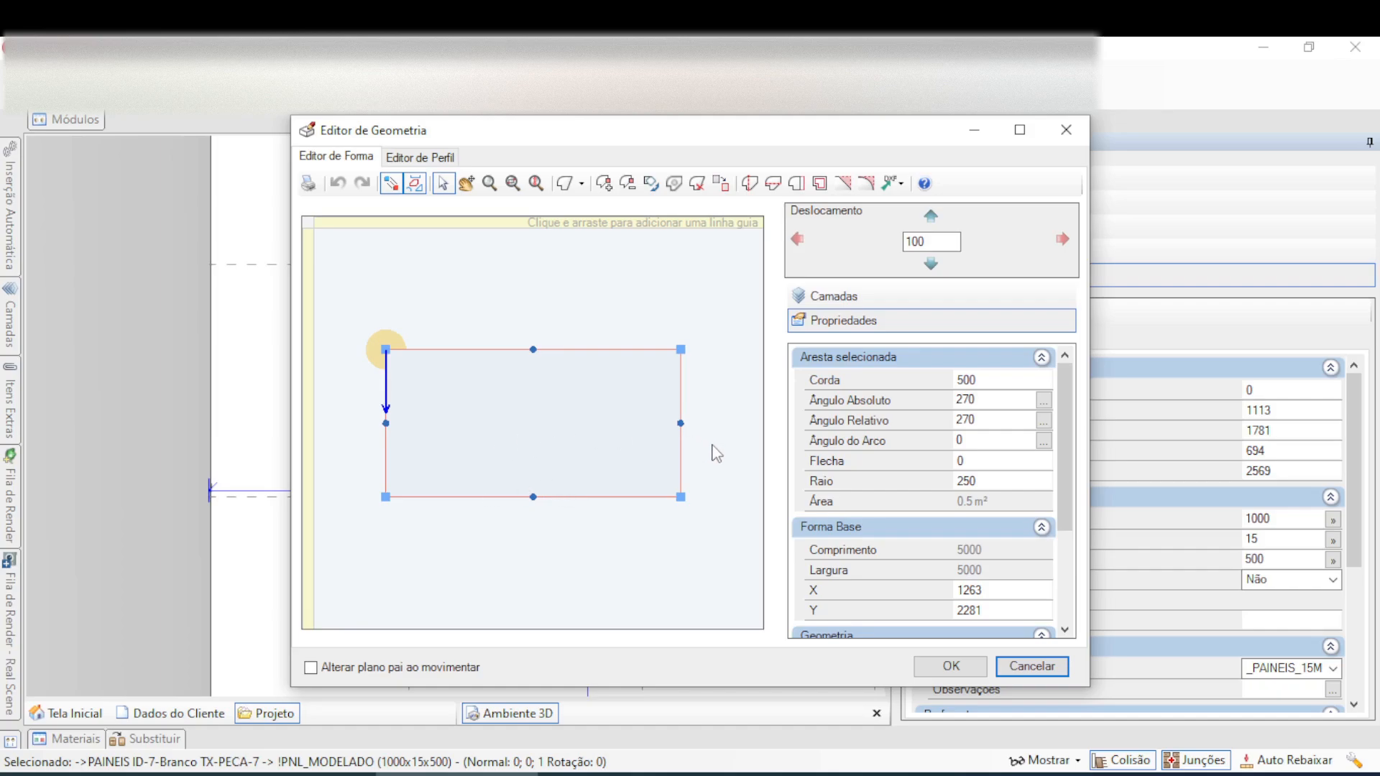
# - Add three vertices along the rectangle's upper edge and three along its lower edge
pyautogui.click(603, 182)
pyautogui.click(615, 349)
pyautogui.click(475, 349)
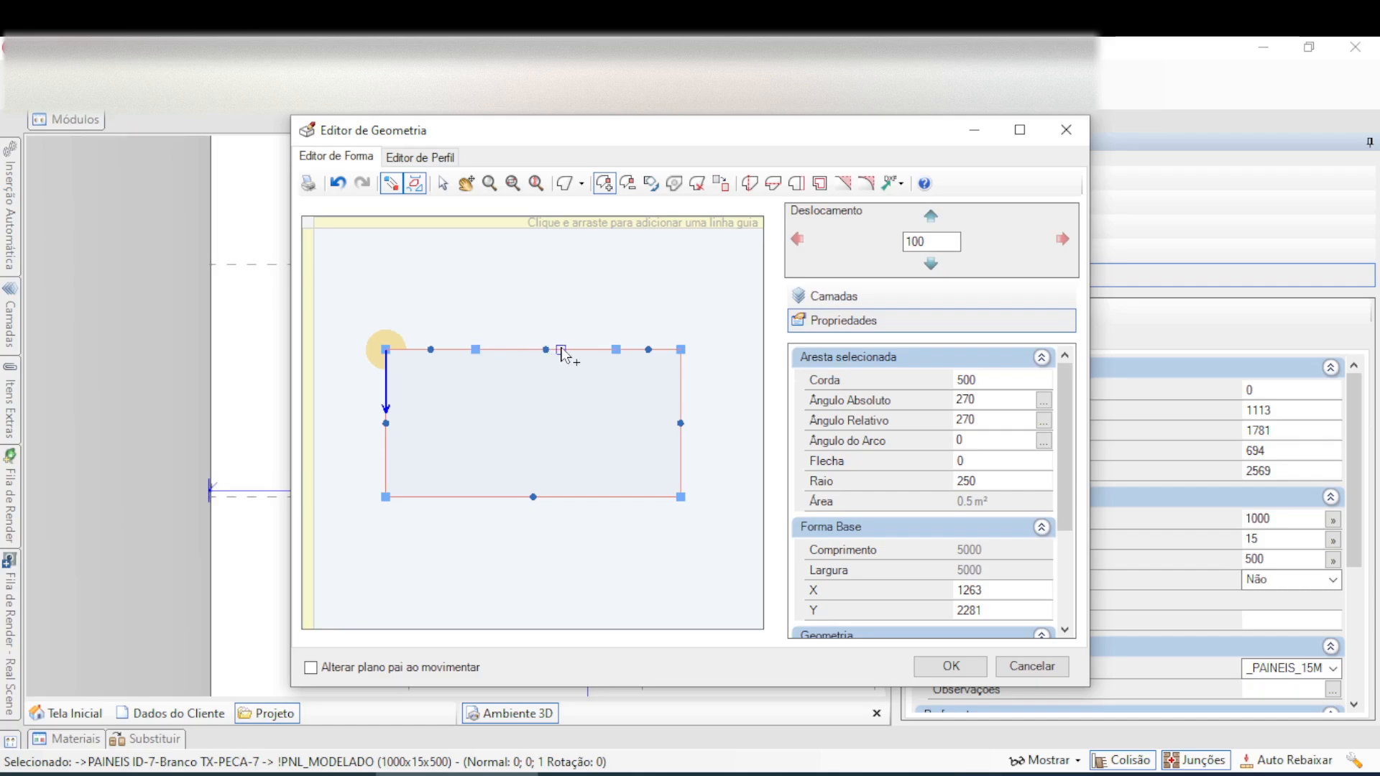
pyautogui.click(561, 349)
pyautogui.click(442, 497)
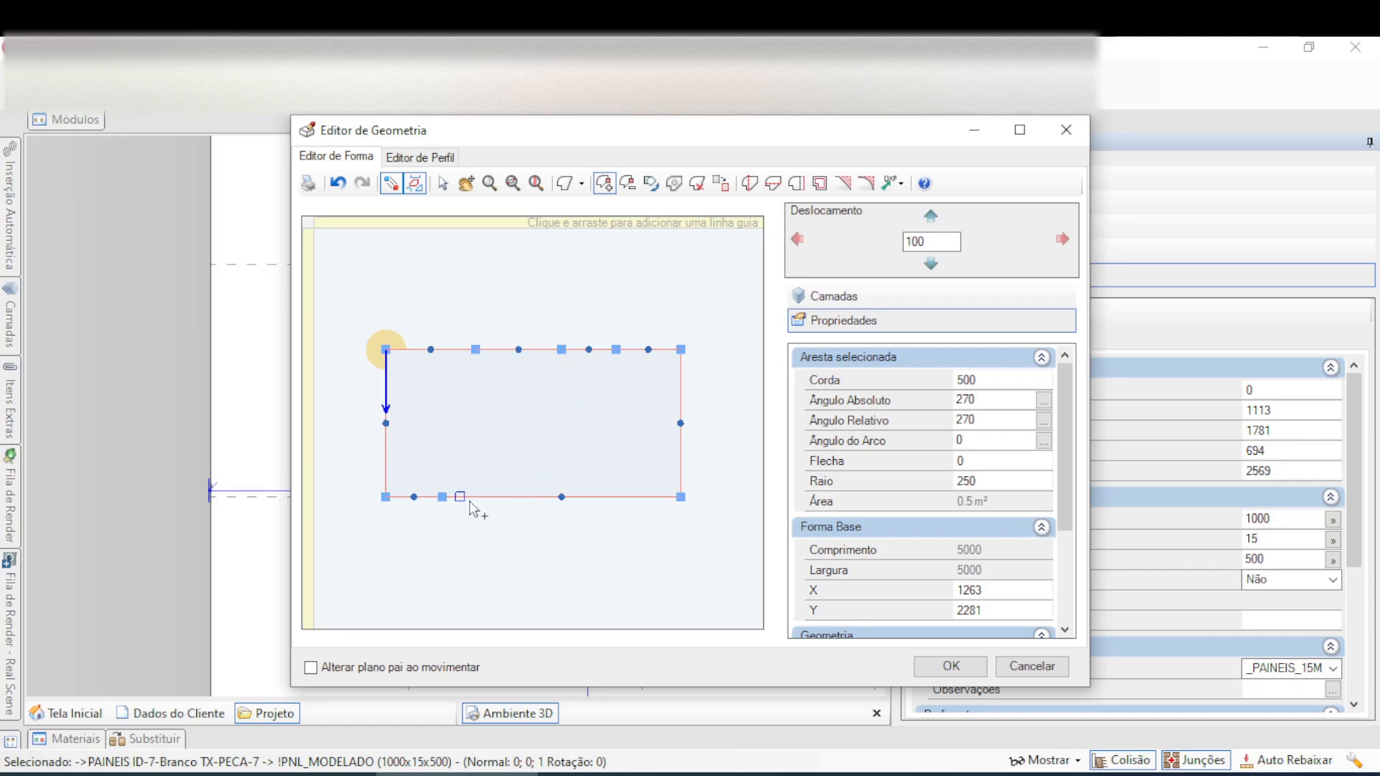
pyautogui.click(529, 497)
pyautogui.click(628, 497)
# - Add two vertices on the rectangle's right side and two on its left side
pyautogui.click(680, 459)
pyautogui.click(681, 396)
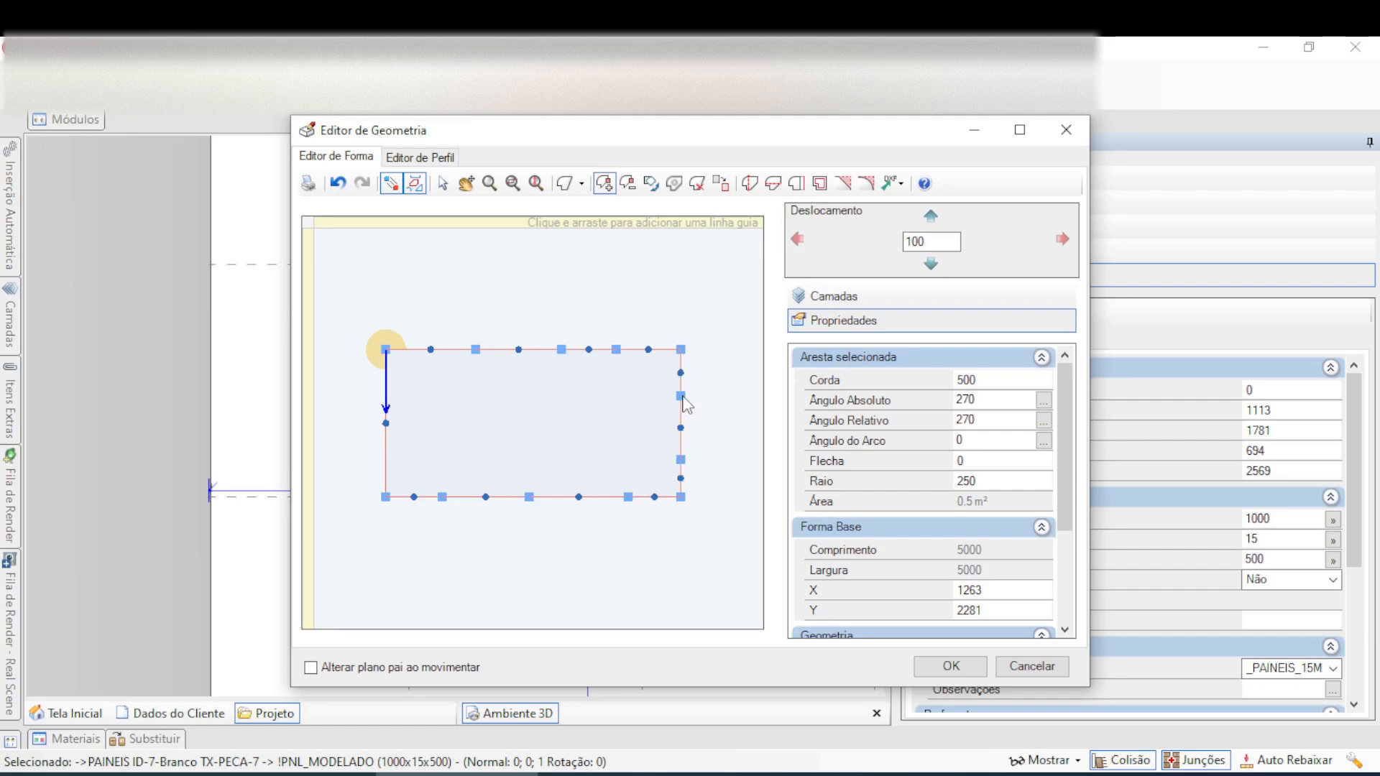
pyautogui.click(386, 441)
pyautogui.click(386, 390)
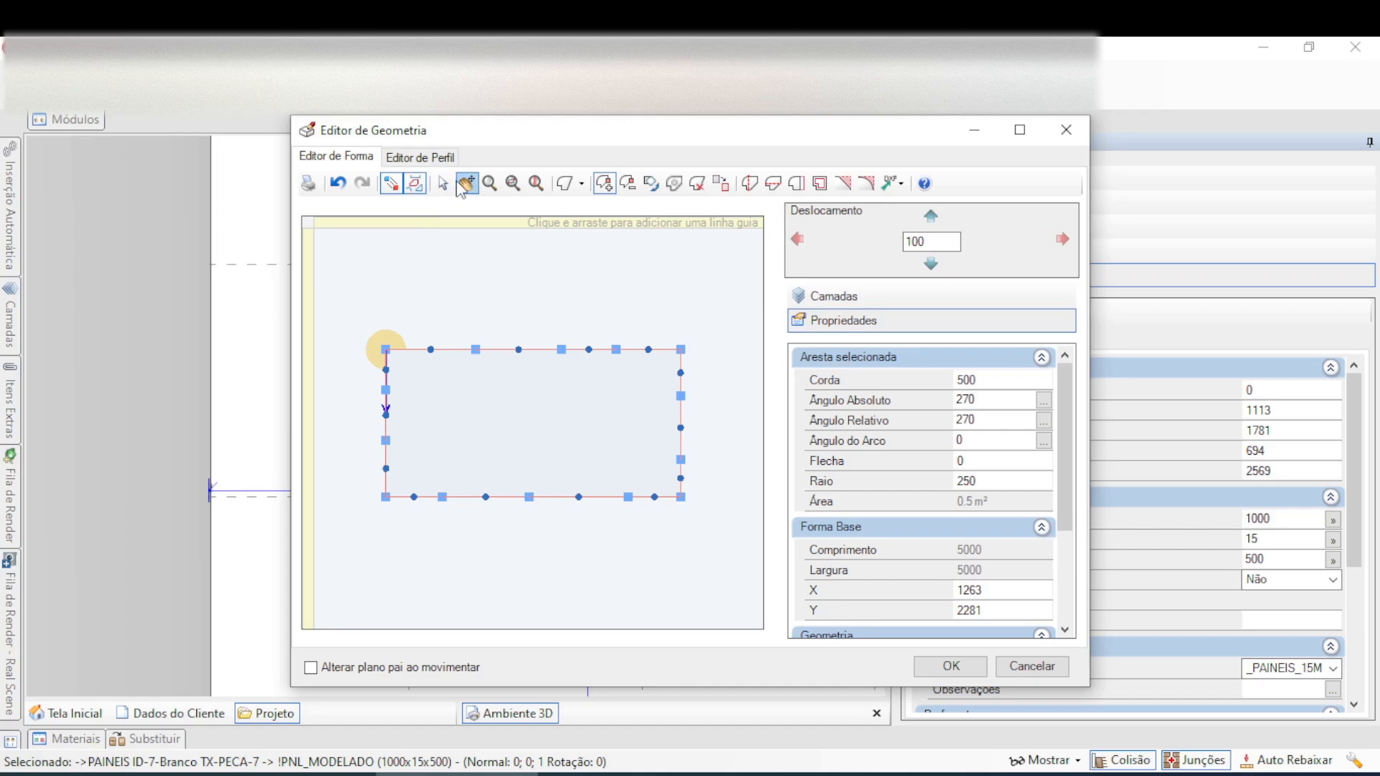
# - Set the chord (Corda) of the uppermost segment of the rectangle's left side to 200
pyautogui.click(443, 183)
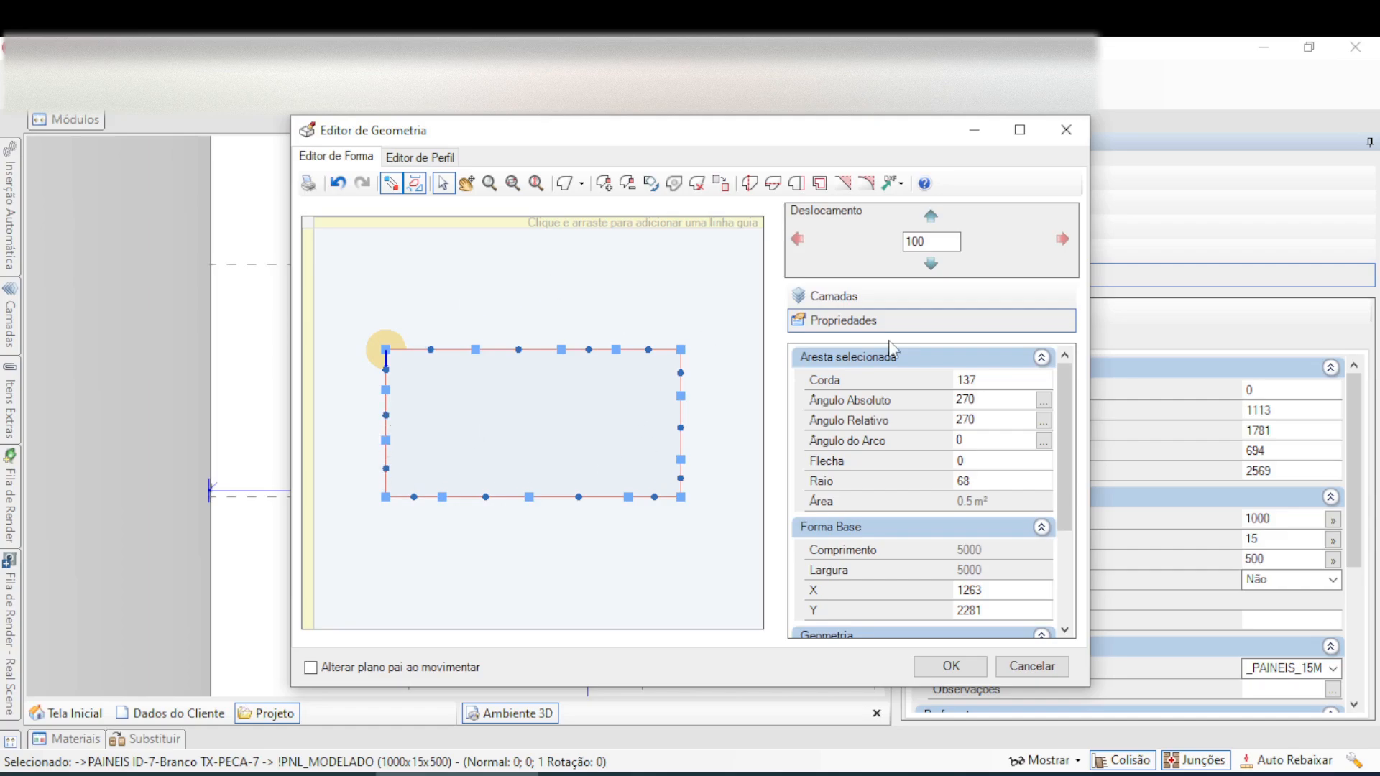
pyautogui.click(979, 380)
pyautogui.write('2')
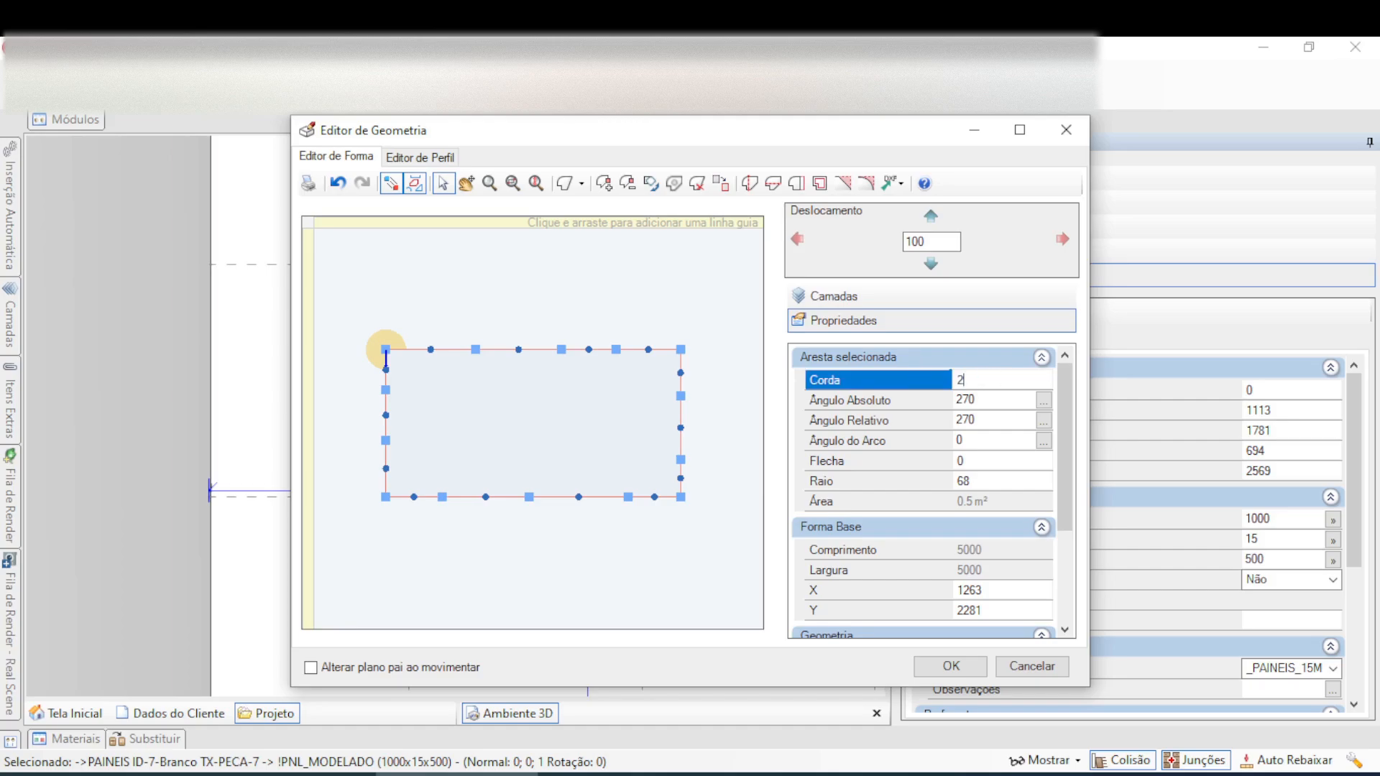
pyautogui.write('00')
pyautogui.press('Return')
# - Remove the two intermediate vertices from the rectangle's right side
pyautogui.click(628, 183)
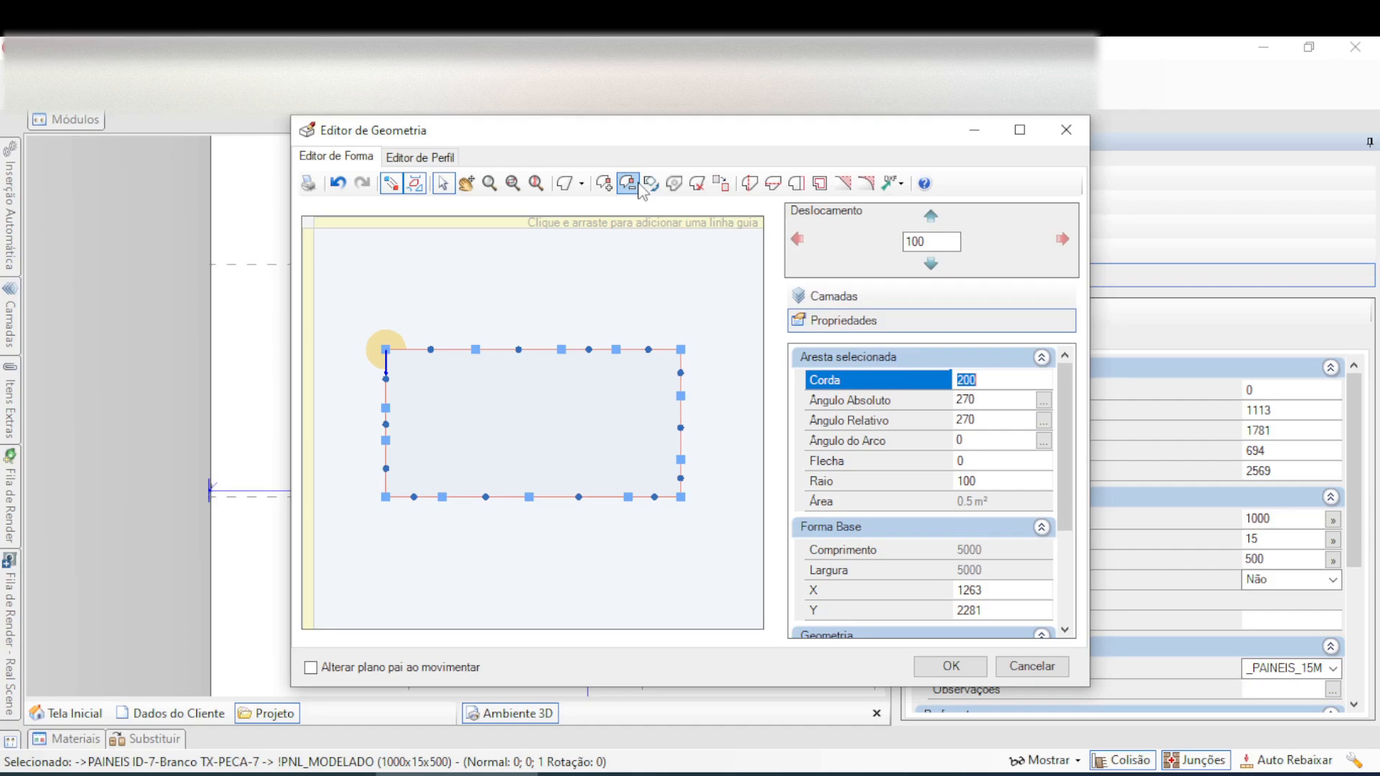
pyautogui.click(681, 397)
pyautogui.click(681, 459)
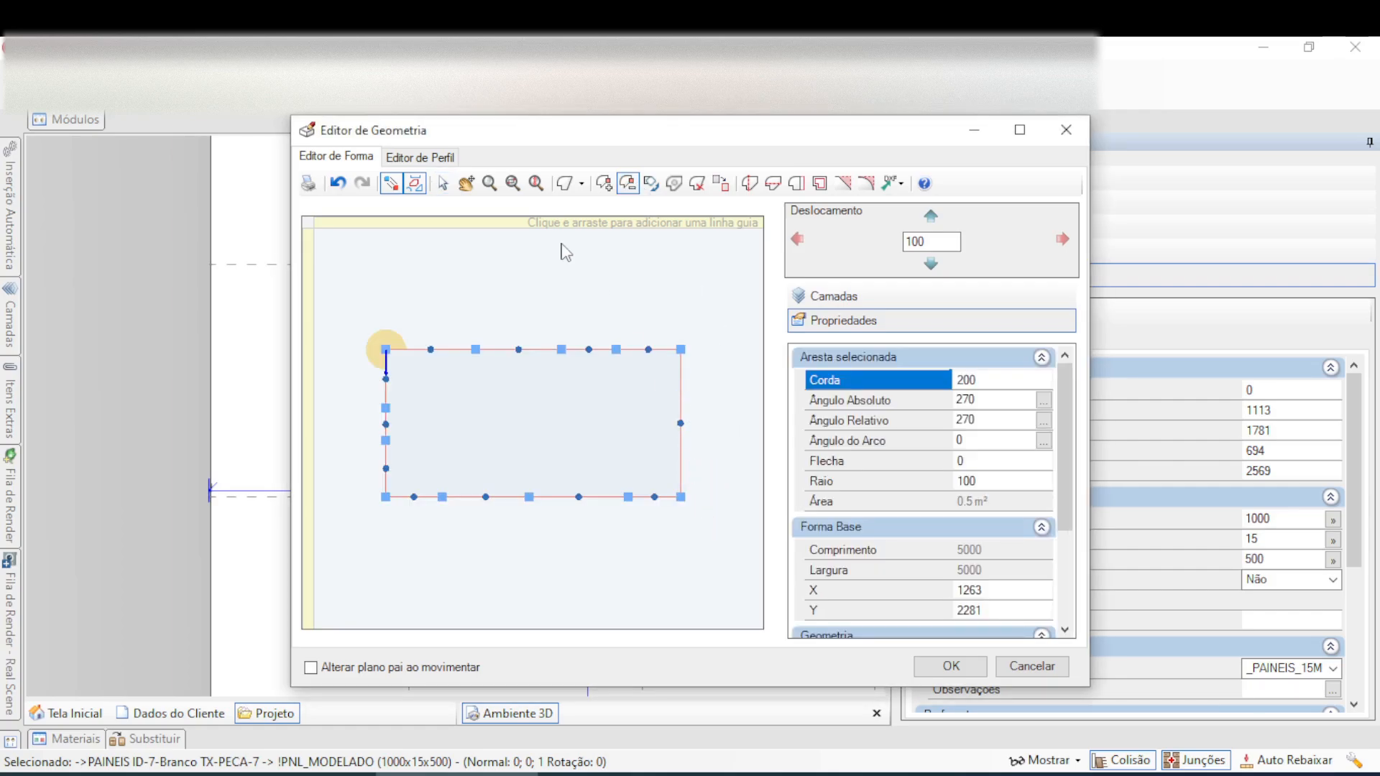
# - Select the rightmost segment of the lower edge and set its chord to 200
pyautogui.click(442, 183)
pyautogui.click(667, 496)
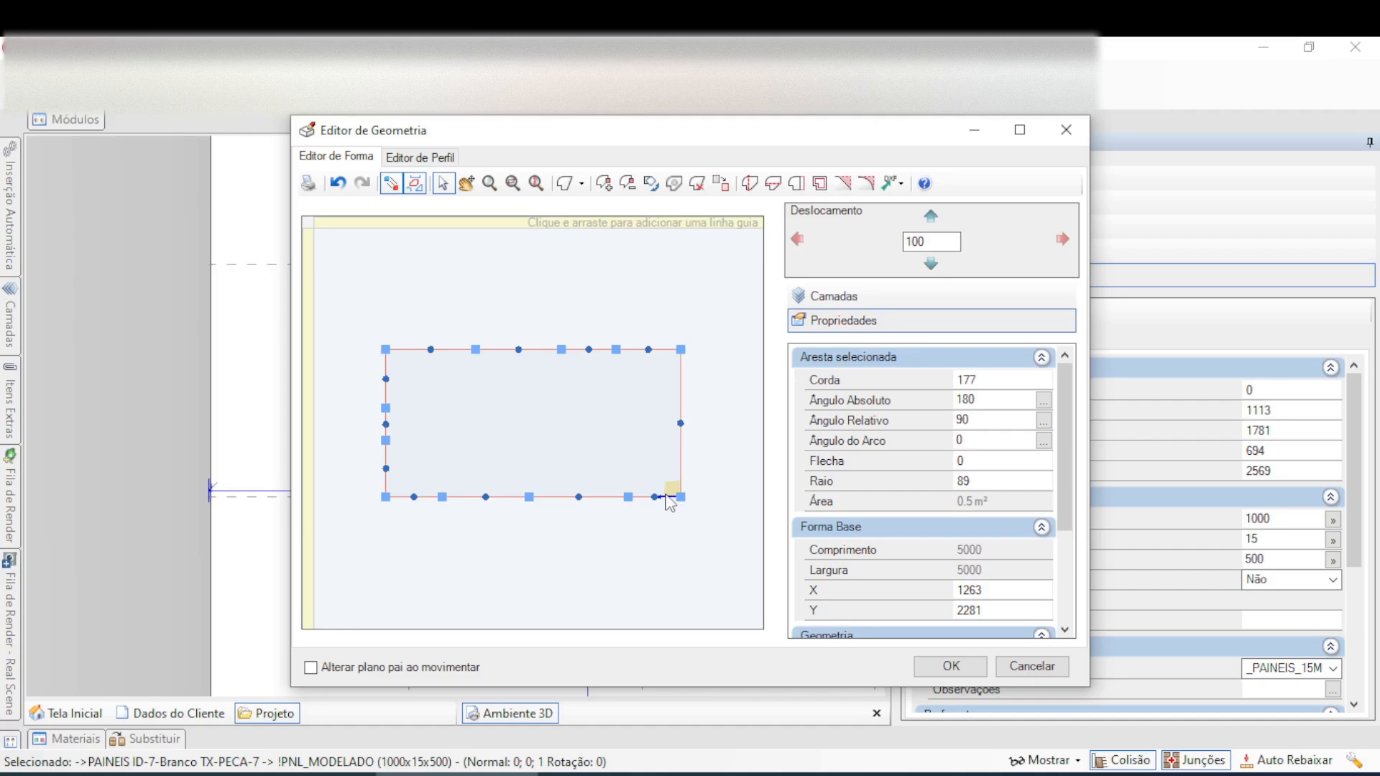
pyautogui.click(997, 379)
pyautogui.write('200')
pyautogui.press('Return')
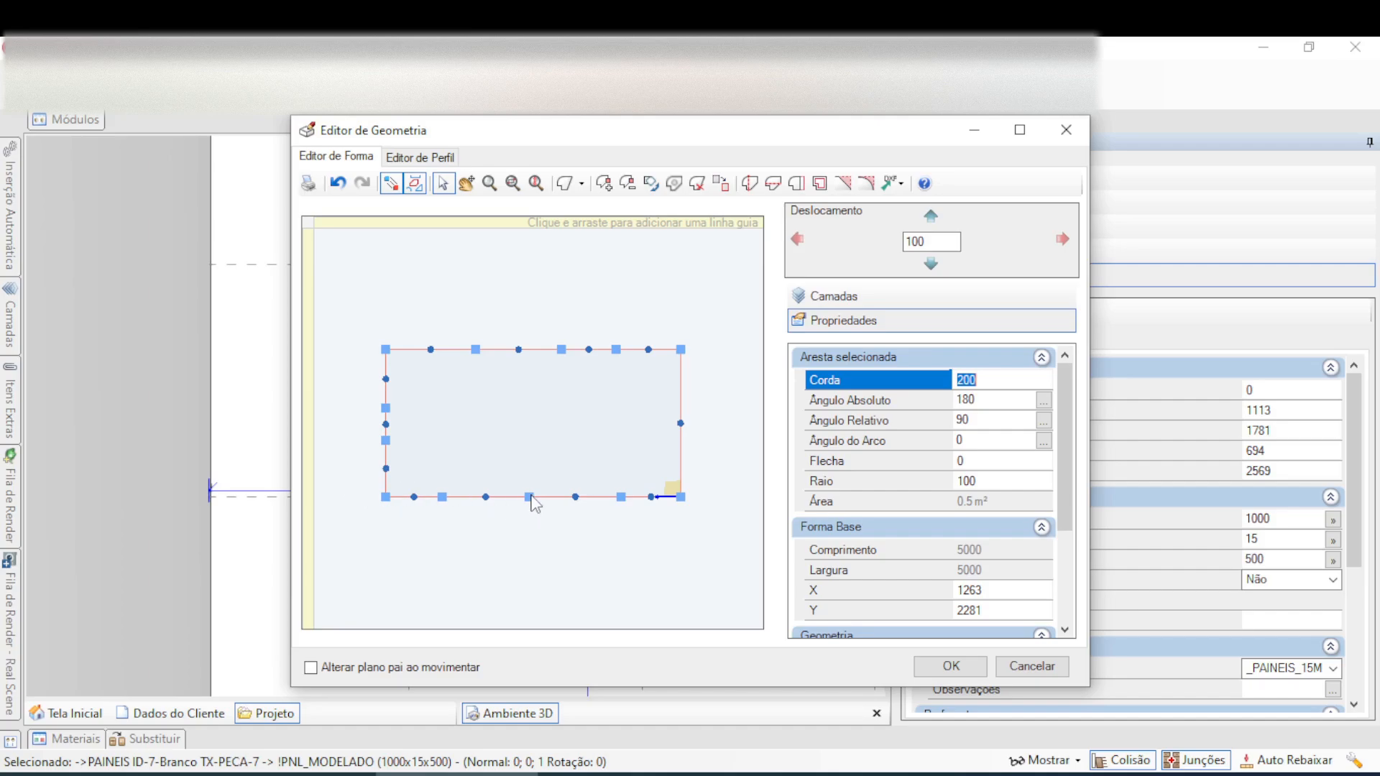
# - Move the lower edge's middle vertex directly above its right-hand neighbour and set the chord of the resulting vertical edge to 50
pyautogui.moveTo(529, 495); pyautogui.dragTo(622, 433)
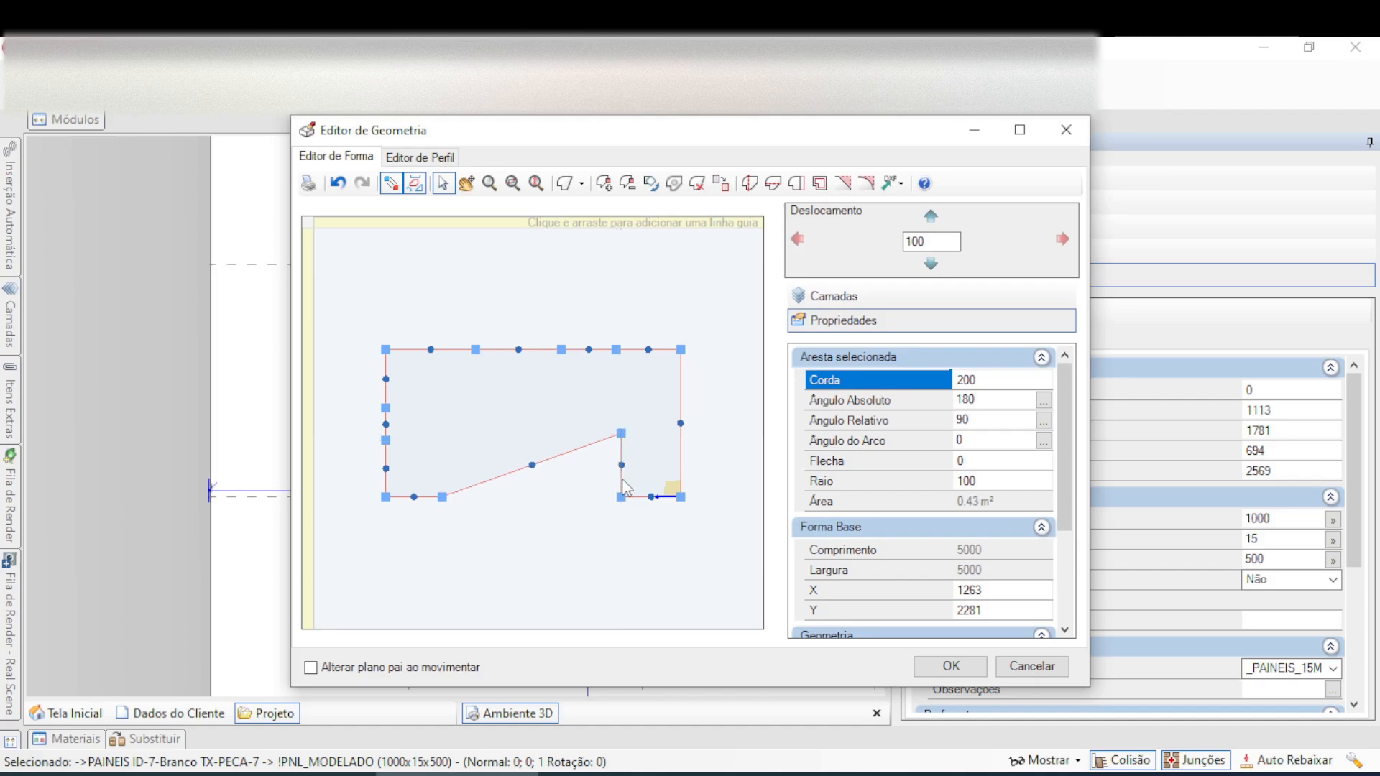
pyautogui.click(622, 480)
pyautogui.doubleClick(919, 381)
pyautogui.write('100')
pyautogui.press('Return')
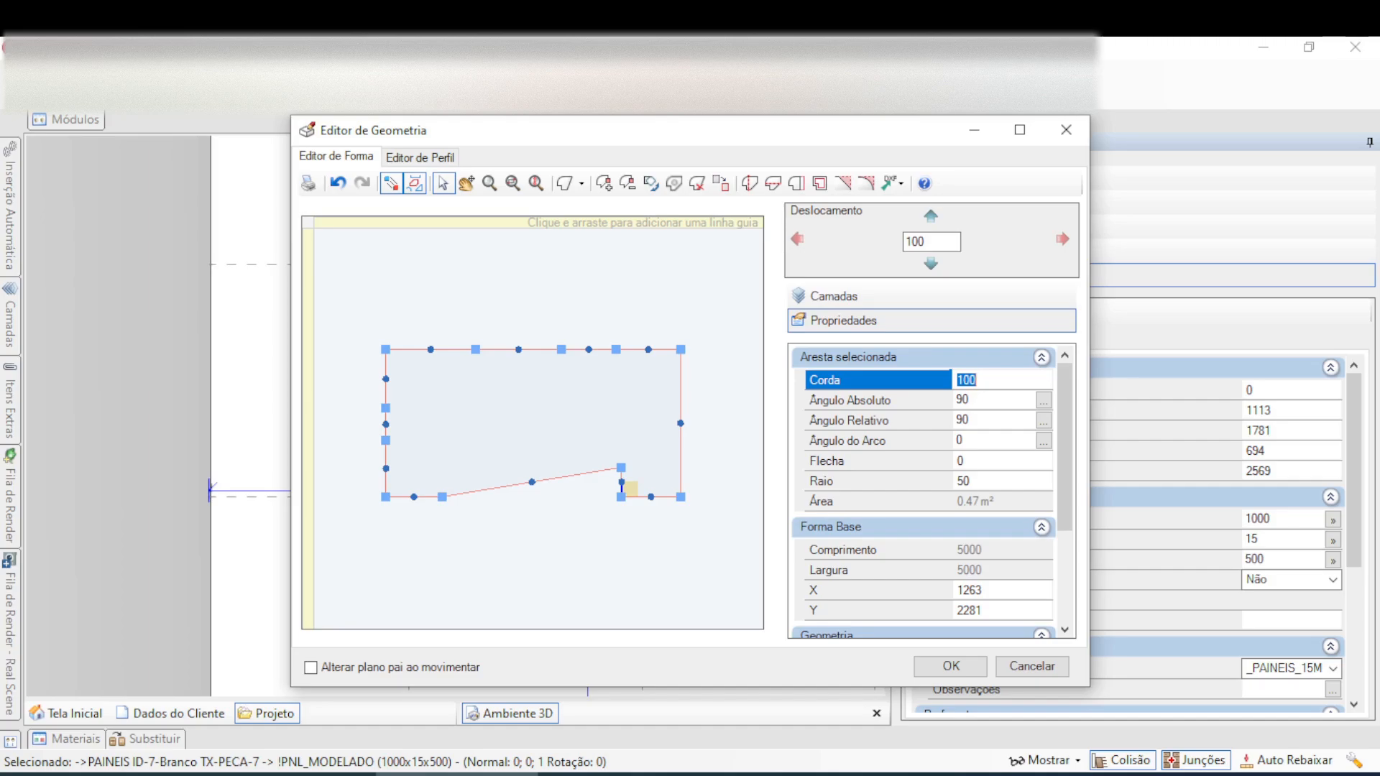
pyautogui.write('50')
pyautogui.press('Return')
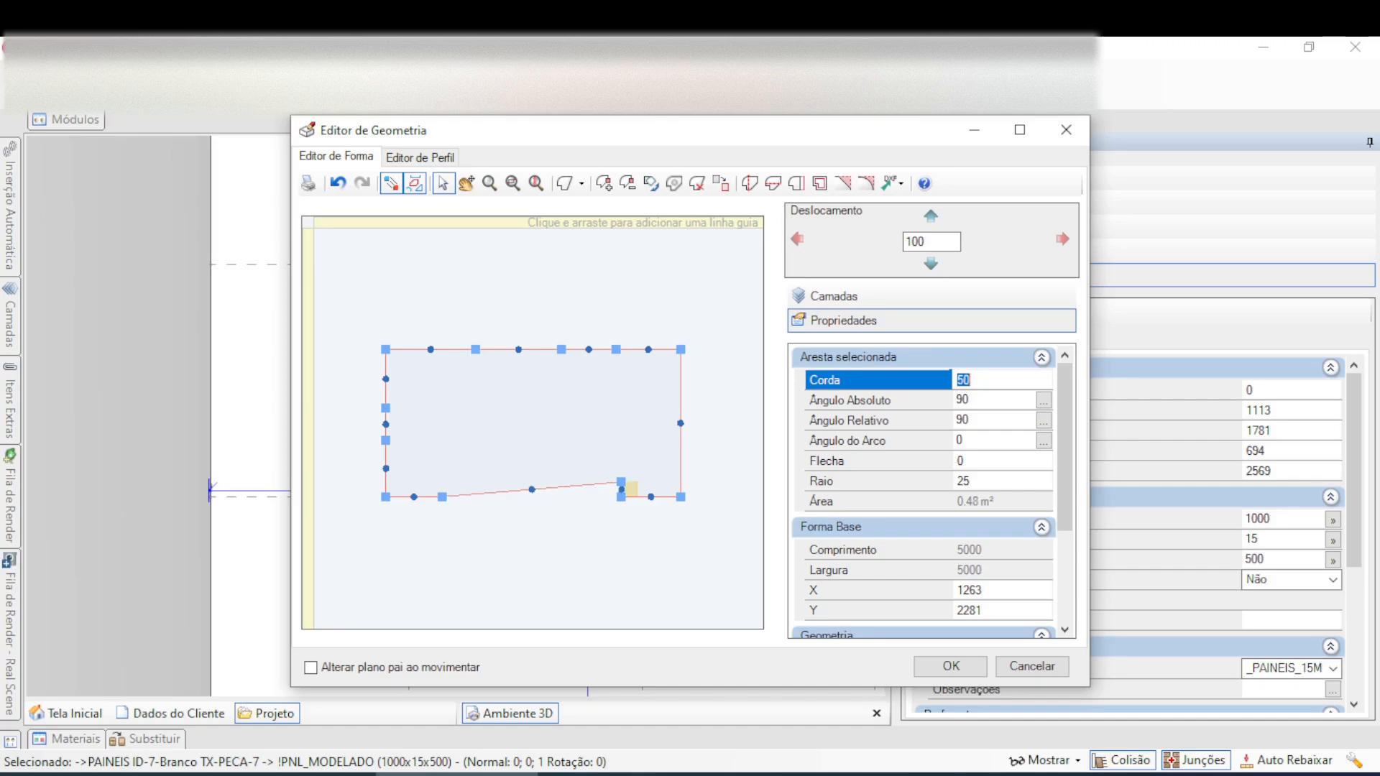
# - Add a vertex on the sloping edge and move it straight above the short vertical edge
pyautogui.click(604, 184)
pyautogui.click(549, 489)
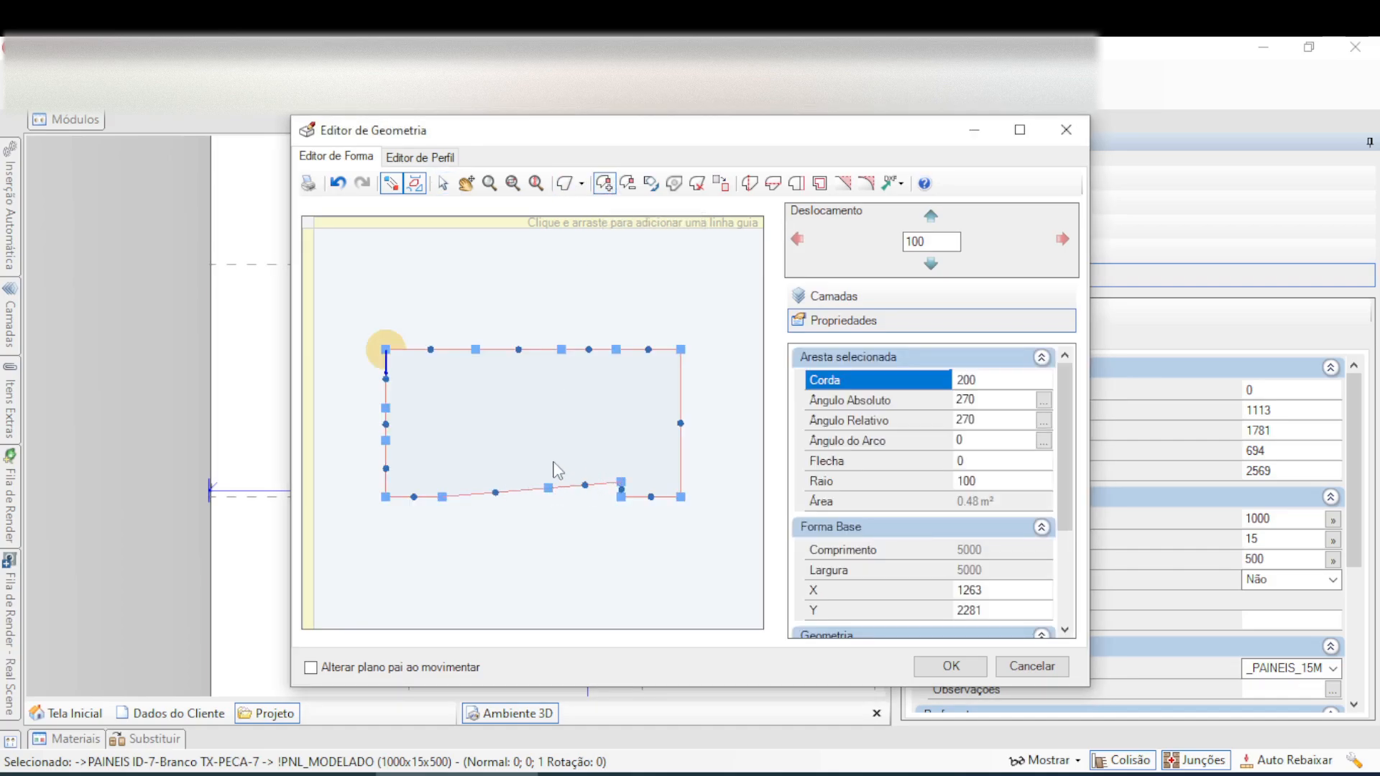
pyautogui.click(443, 184)
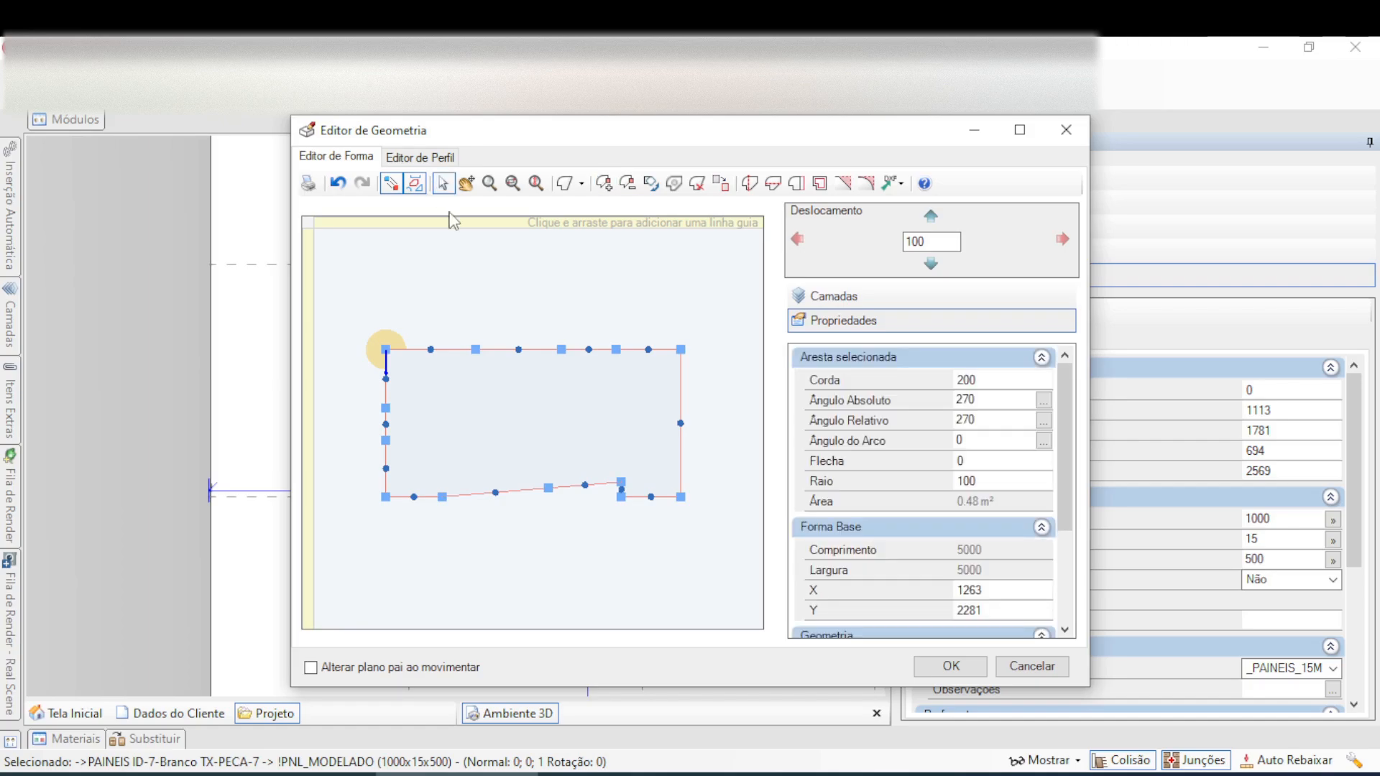
pyautogui.moveTo(549, 488); pyautogui.dragTo(623, 416)
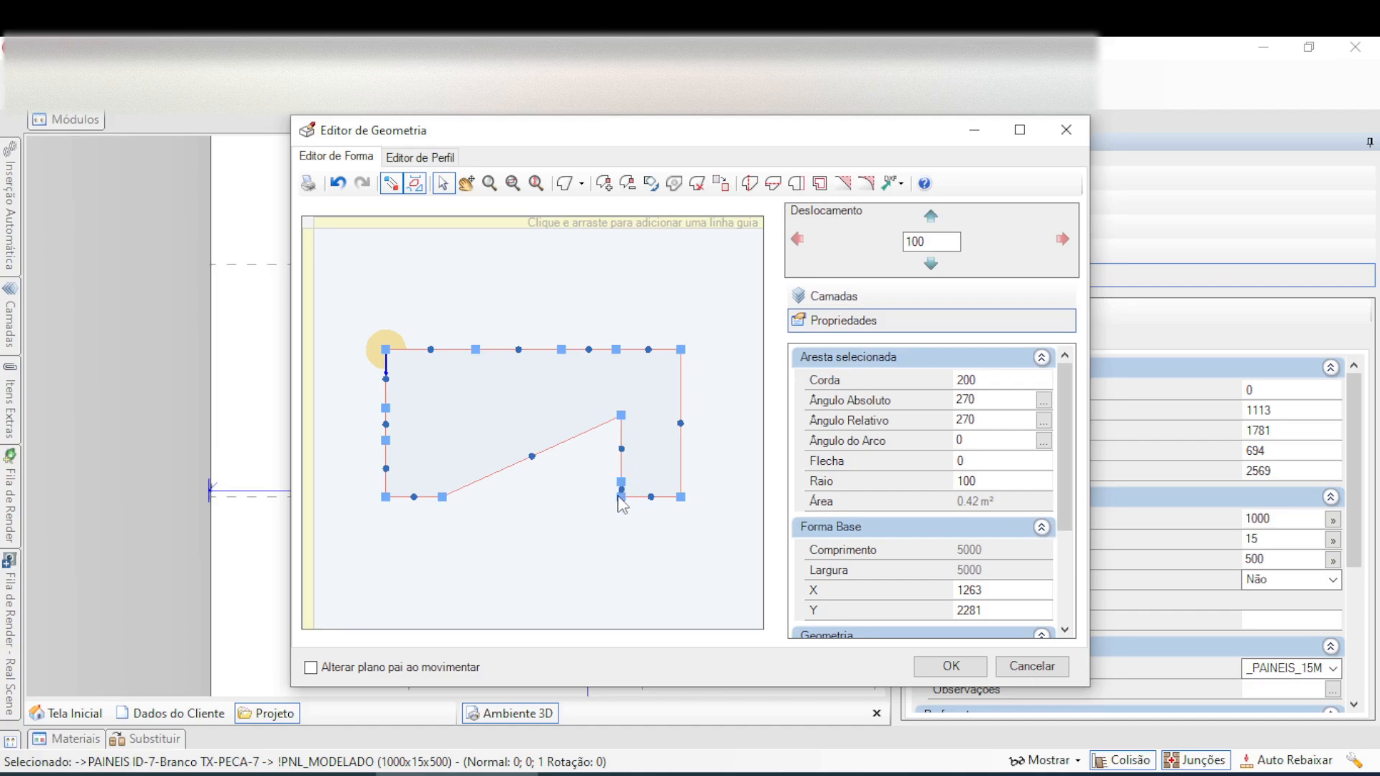
# - Straighten the short curved edge at the base of the vertical line by setting its arc angle to 0
pyautogui.scroll(3, 624, 483)
pyautogui.scroll(2, 618, 475)
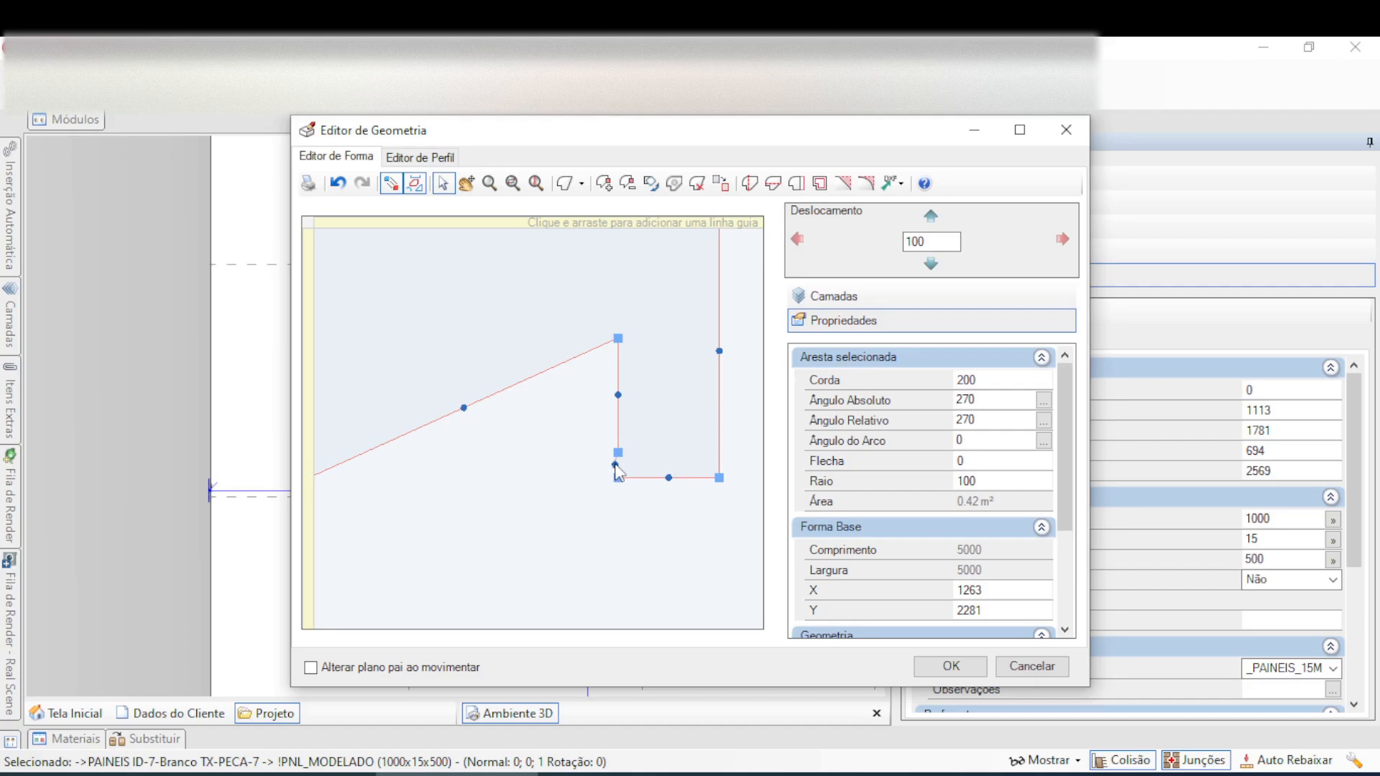
pyautogui.scroll(3, 615, 466)
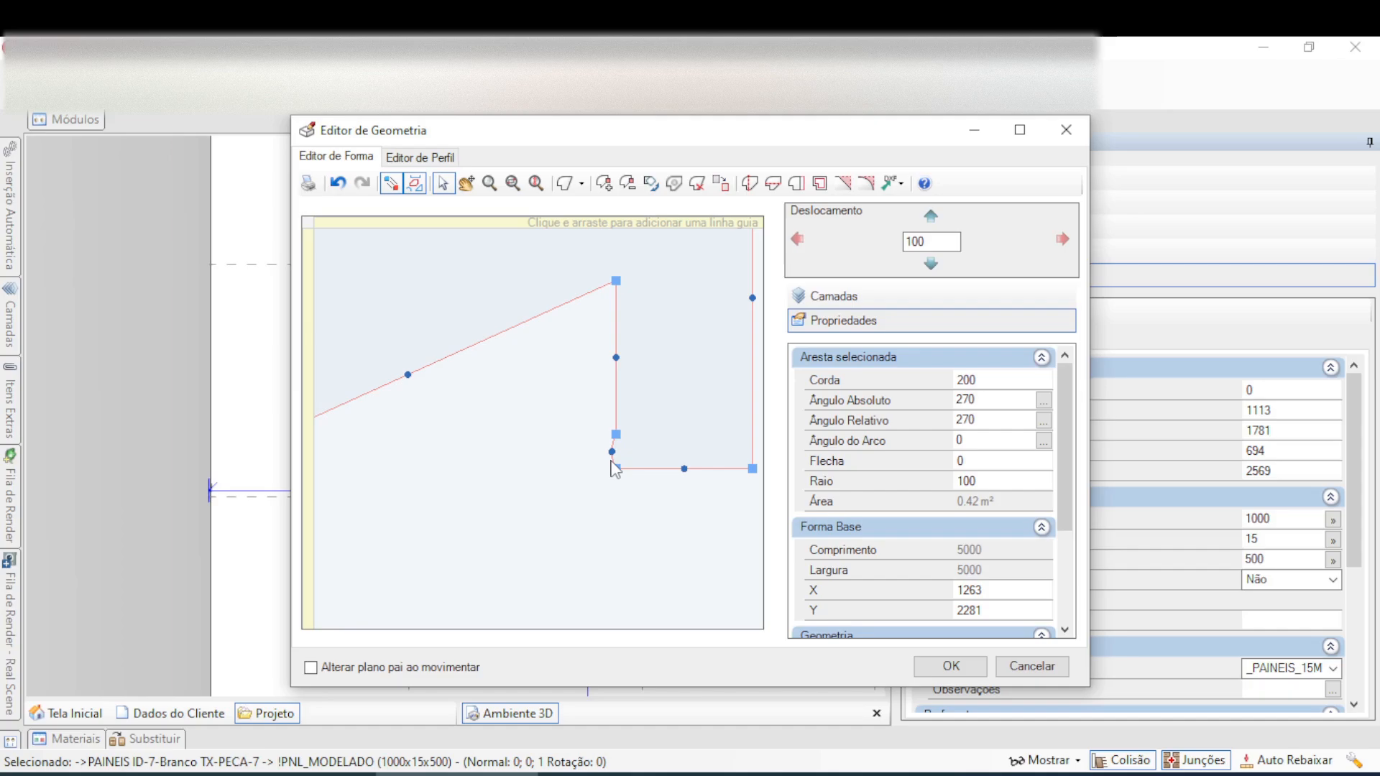
pyautogui.scroll(1, 615, 467)
pyautogui.click(615, 456)
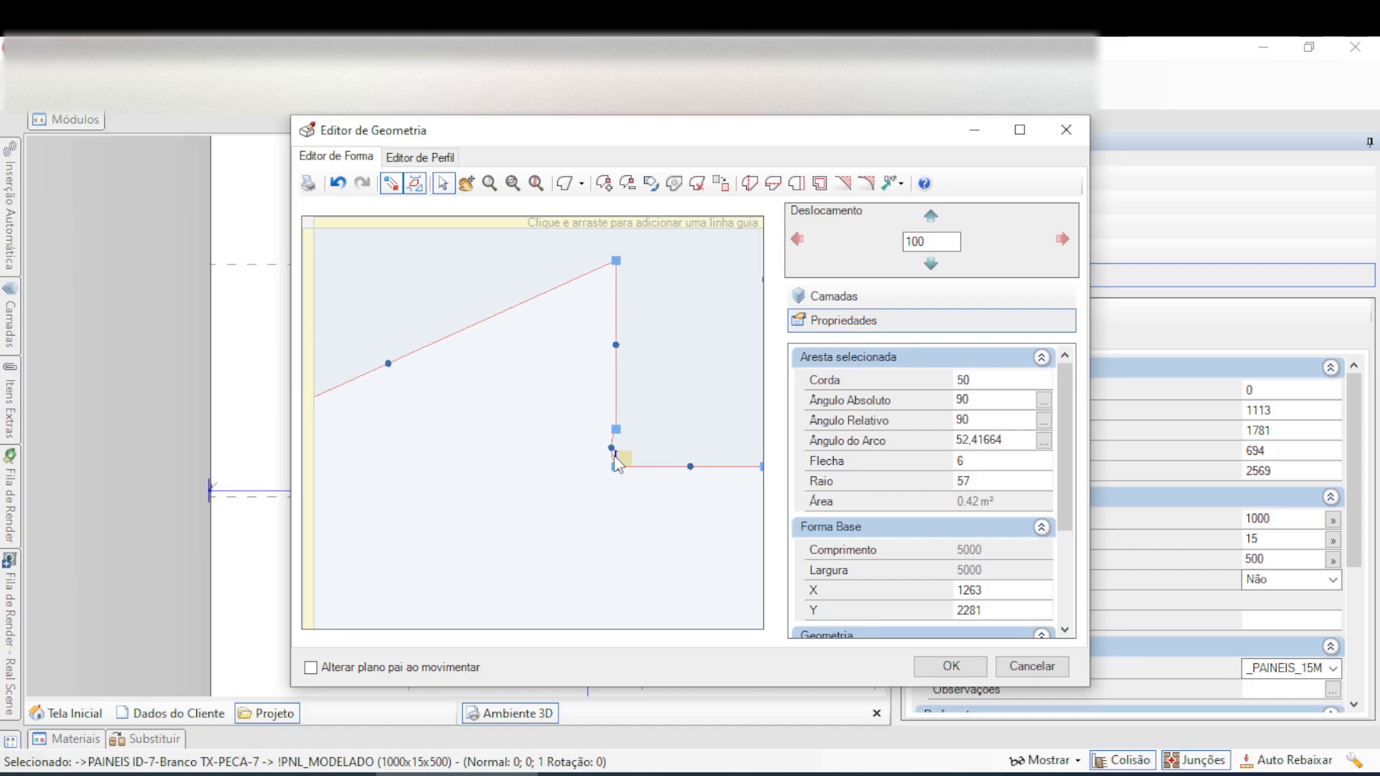
pyautogui.click(963, 439)
pyautogui.write('0')
pyautogui.press('Return')
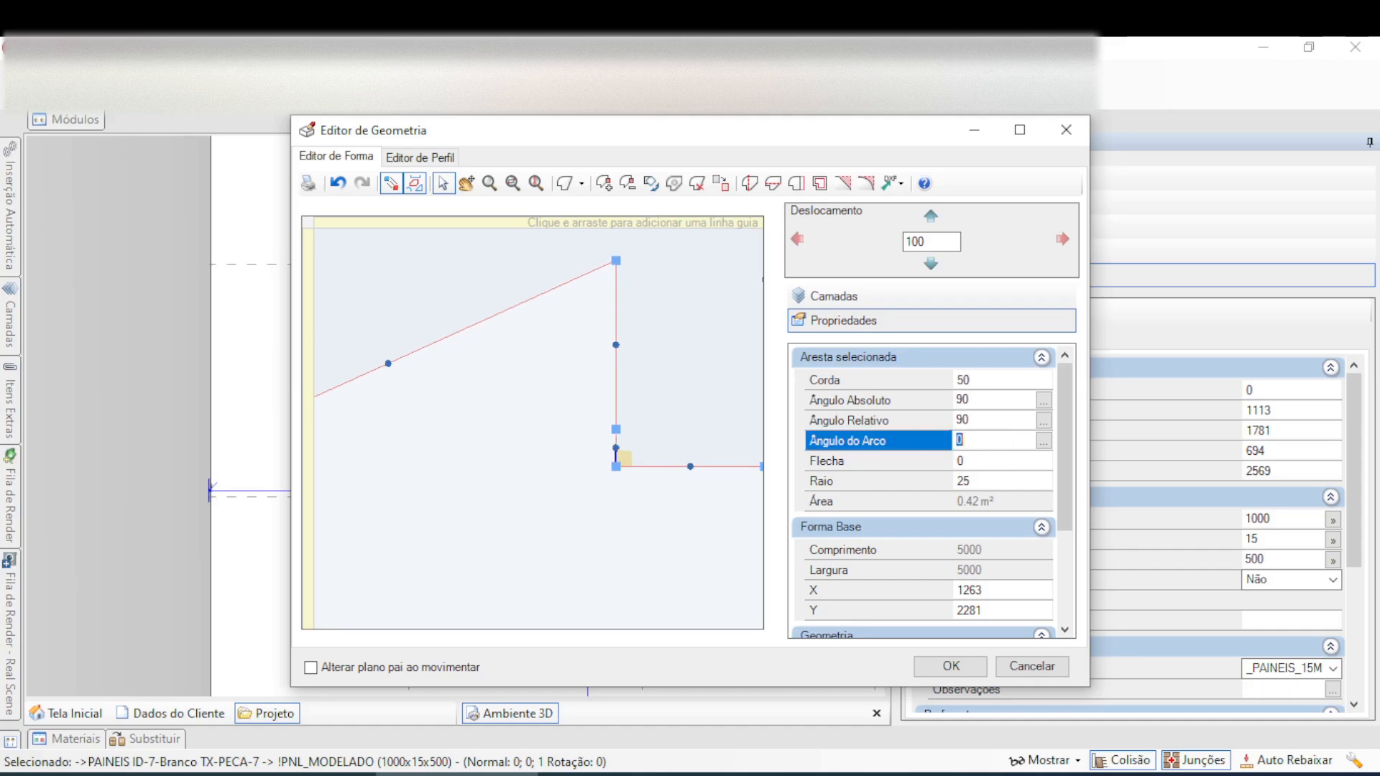
# - Select the vertical edge directly above the short 50 edge and set its chord to 250
pyautogui.click(616, 411)
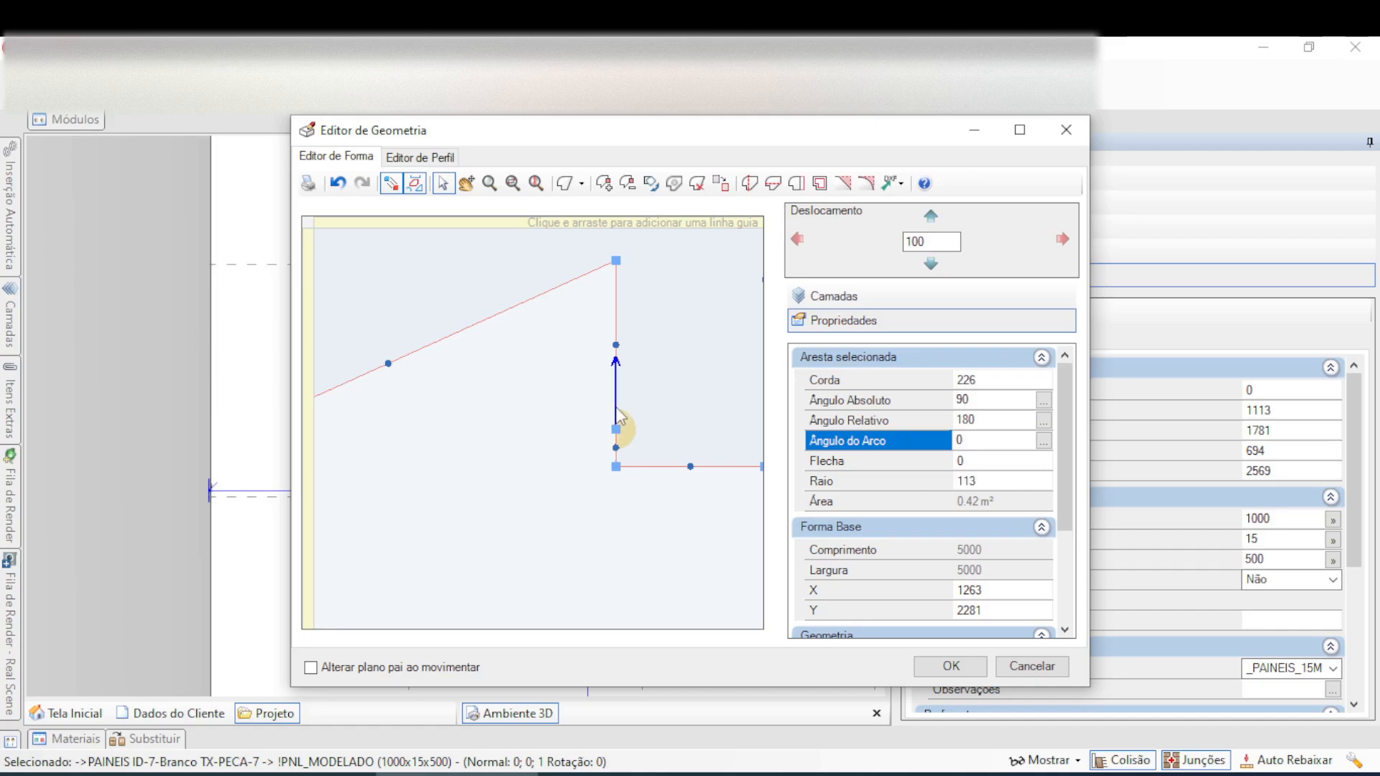
pyautogui.scroll(-1, 494, 485)
pyautogui.scroll(-3, 496, 501)
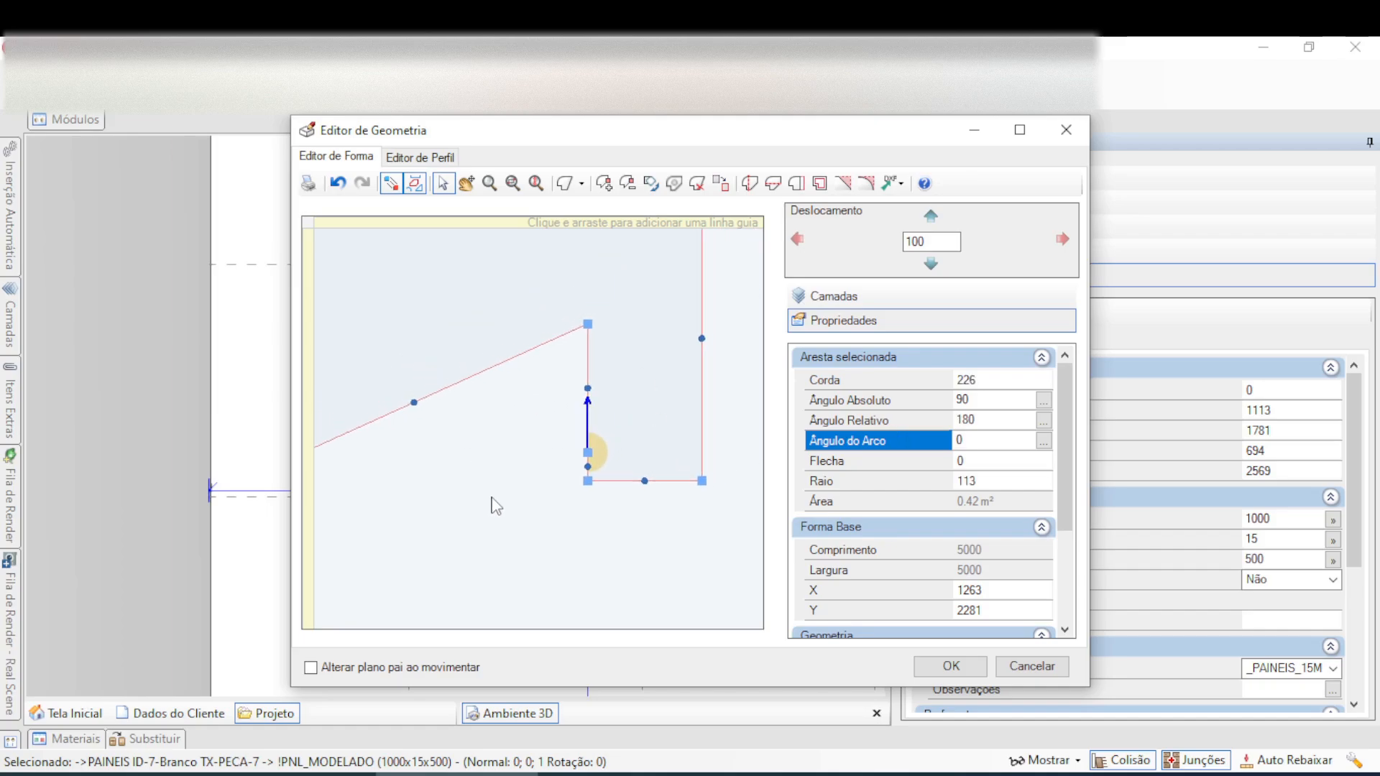
pyautogui.scroll(-2, 702, 520)
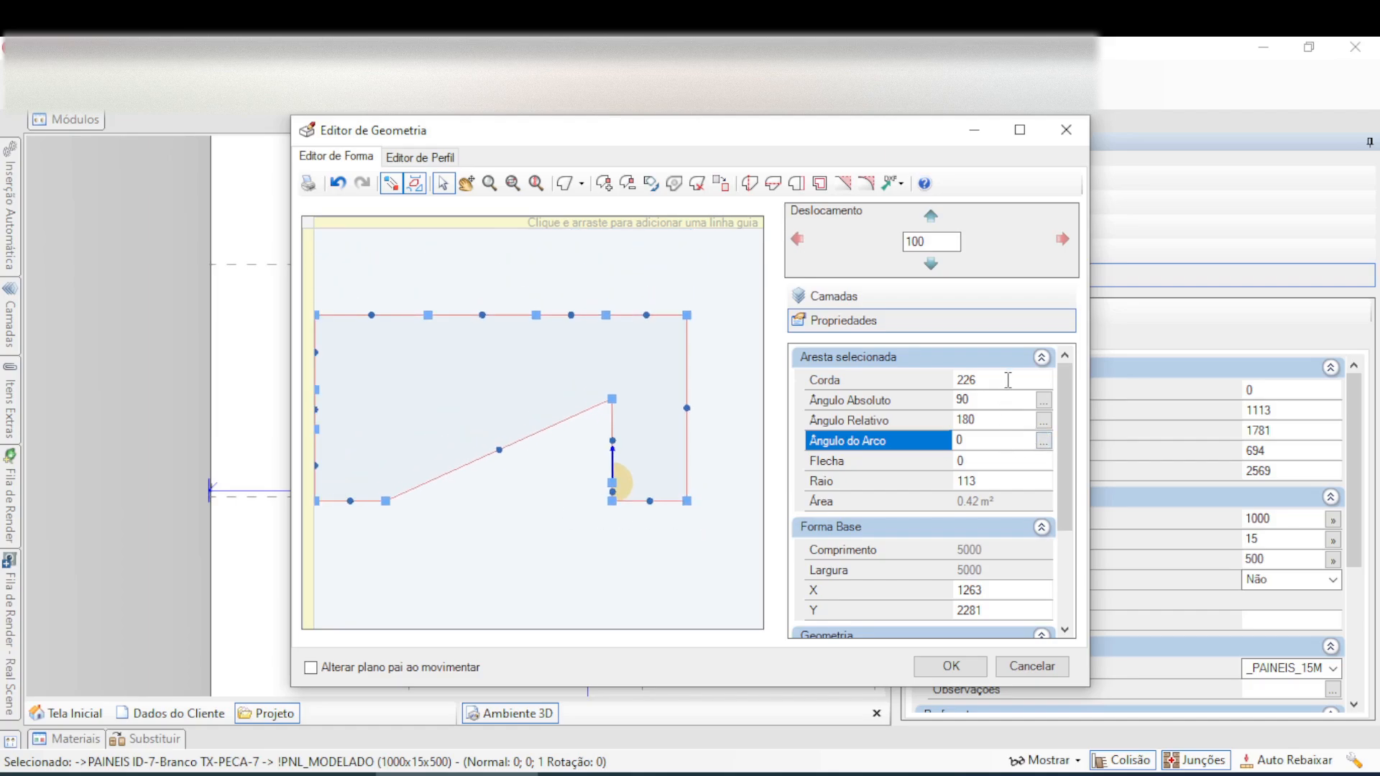
pyautogui.click(918, 383)
pyautogui.write('20')
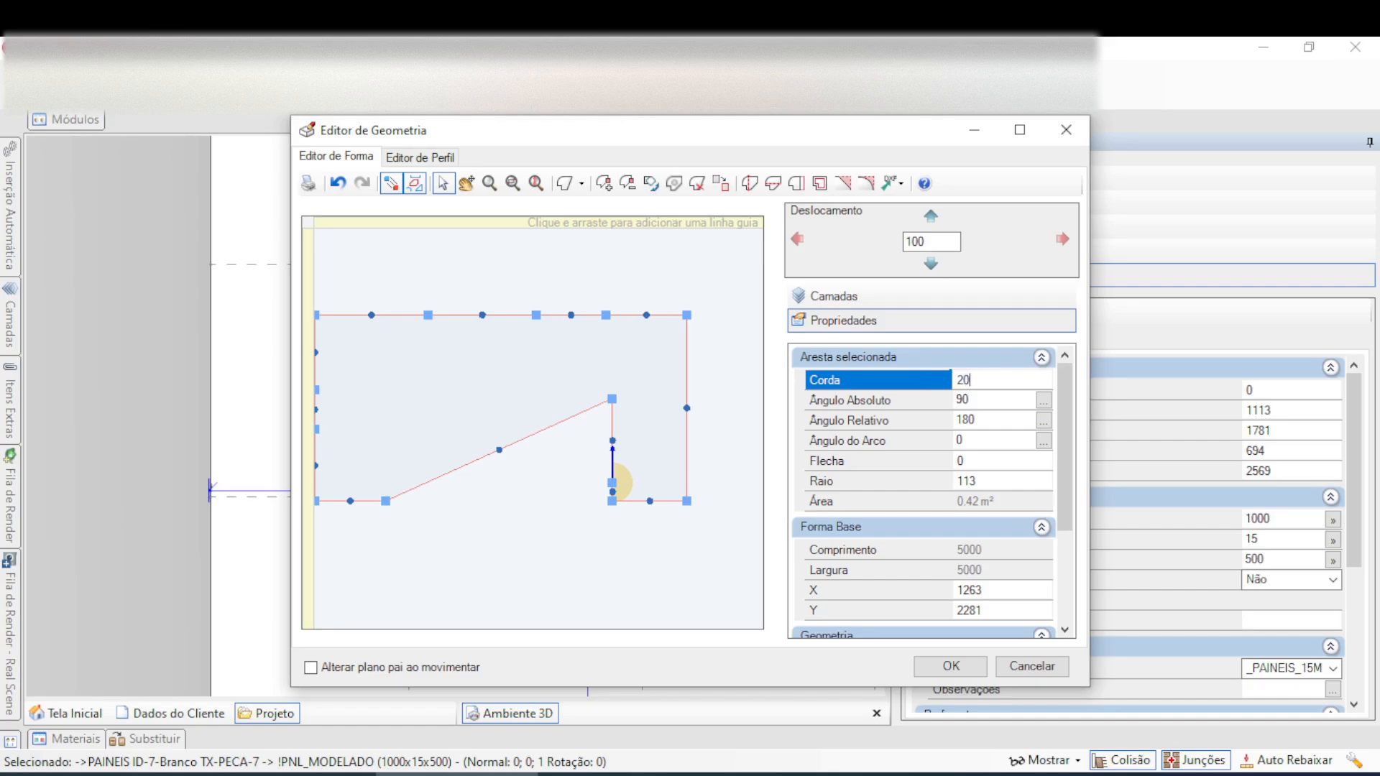
pyautogui.write('0')
pyautogui.press('Return')
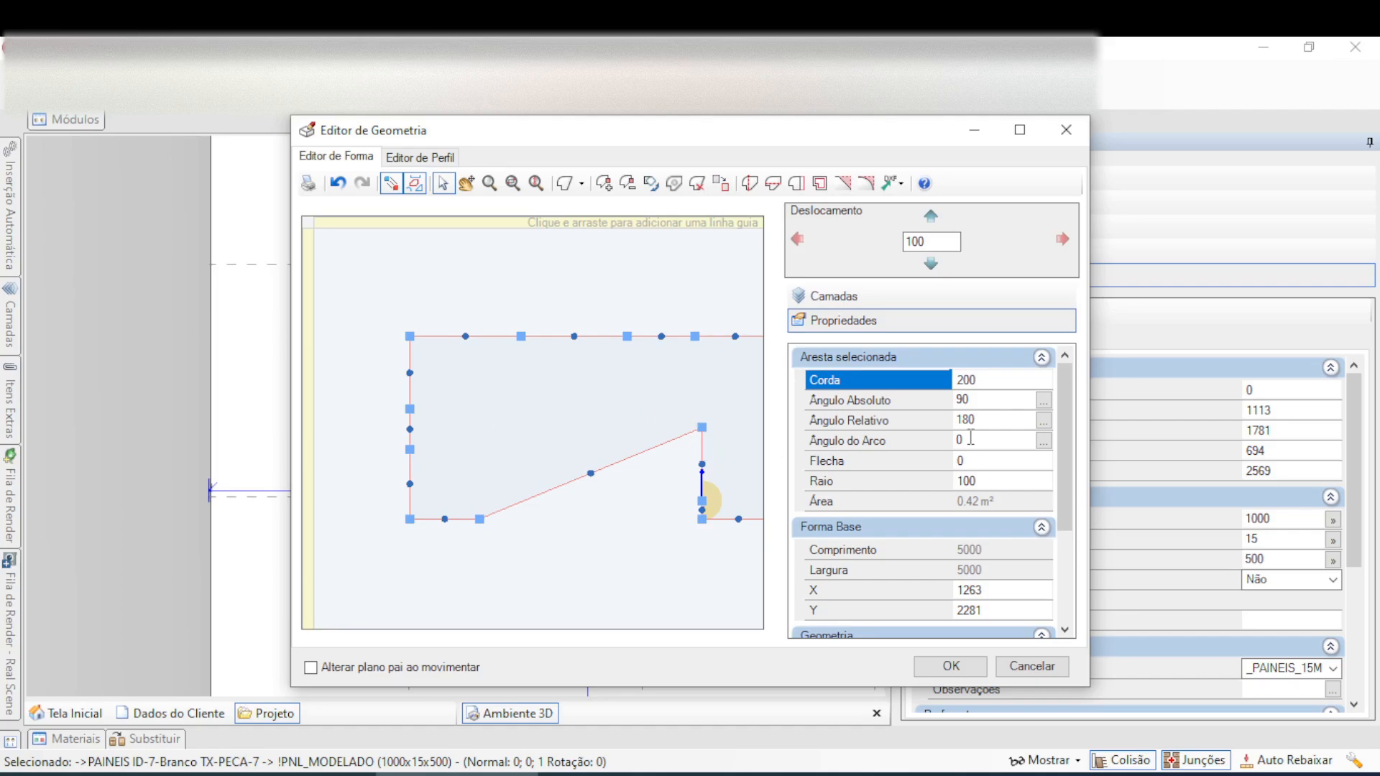
pyautogui.click(899, 372)
pyautogui.write('250')
pyautogui.press('Return')
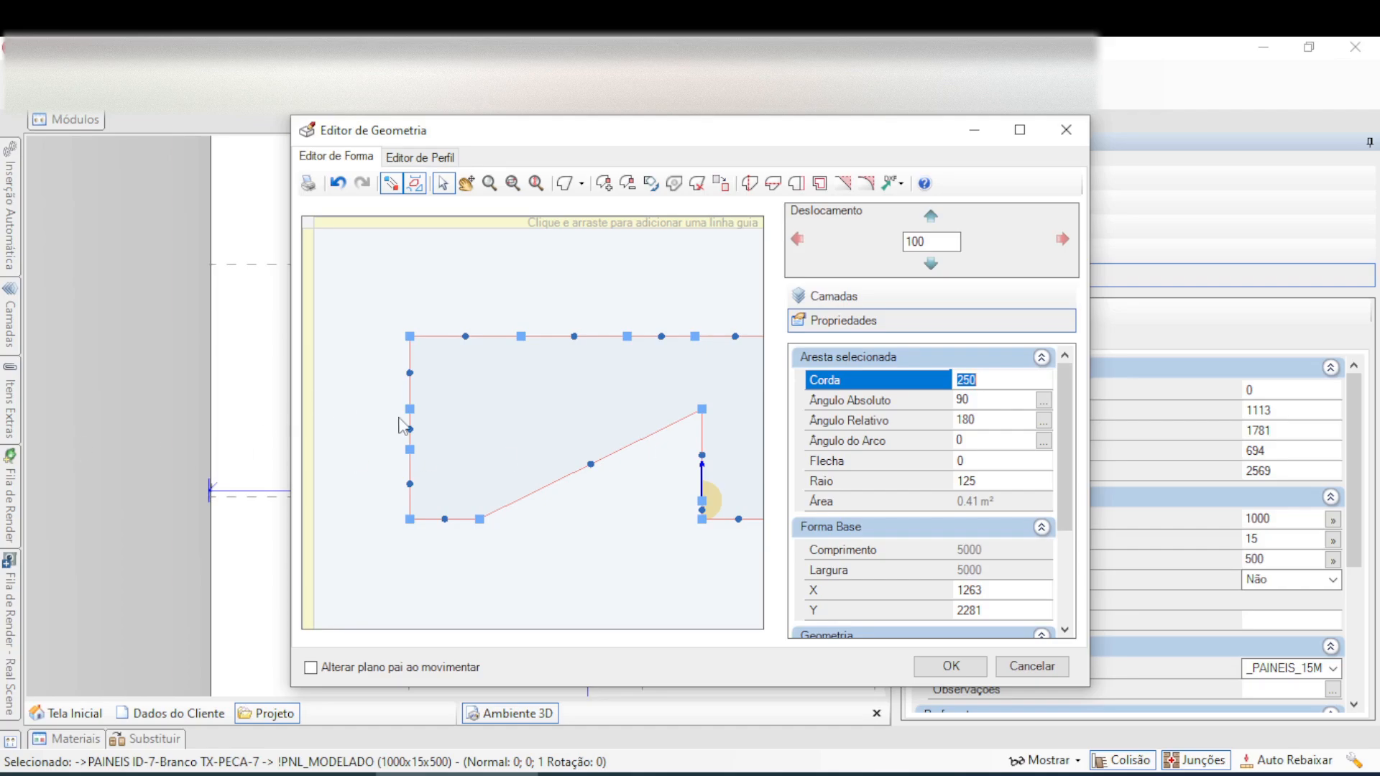
# - Remove the three intermediate vertices from the outline's upper edge
pyautogui.moveTo(620, 505); pyautogui.dragTo(519, 512, button='middle')
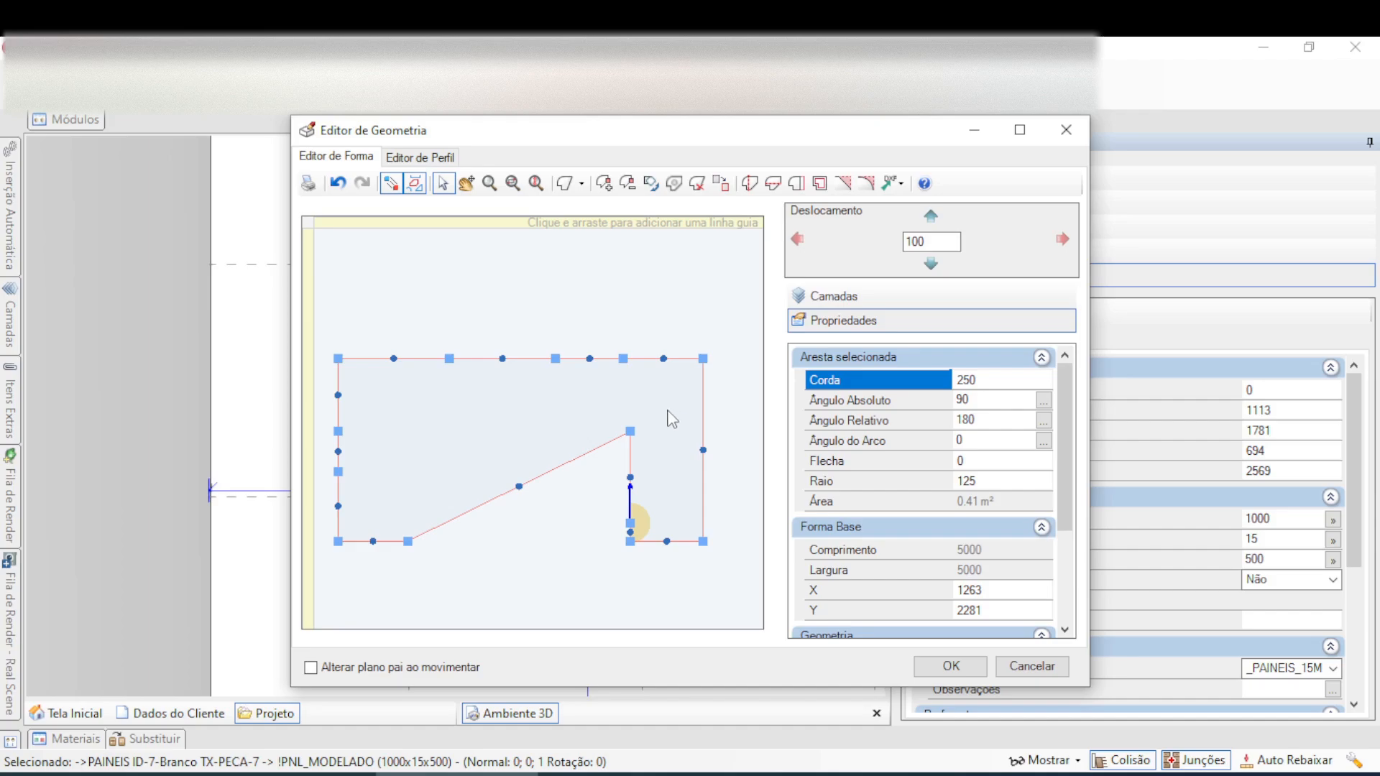
pyautogui.click(627, 182)
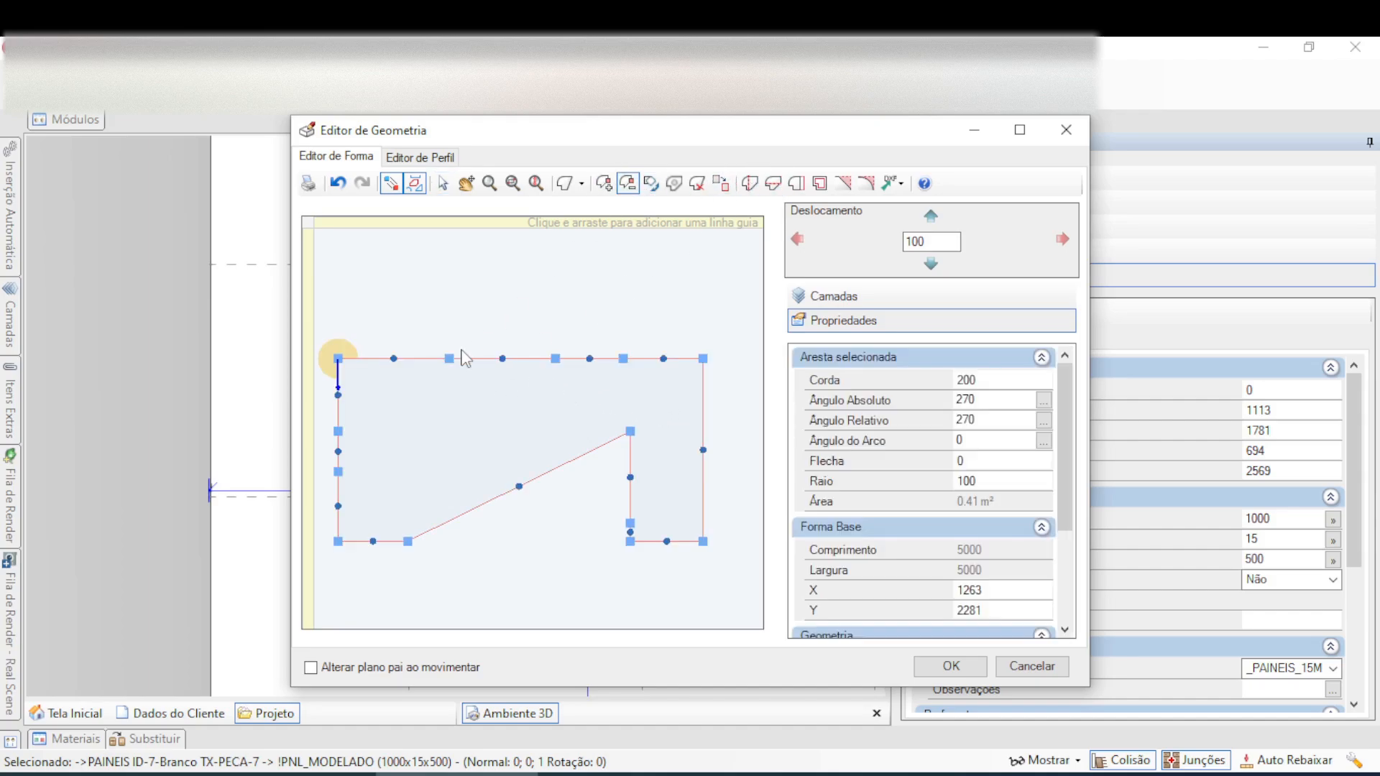
pyautogui.click(555, 358)
pyautogui.click(623, 358)
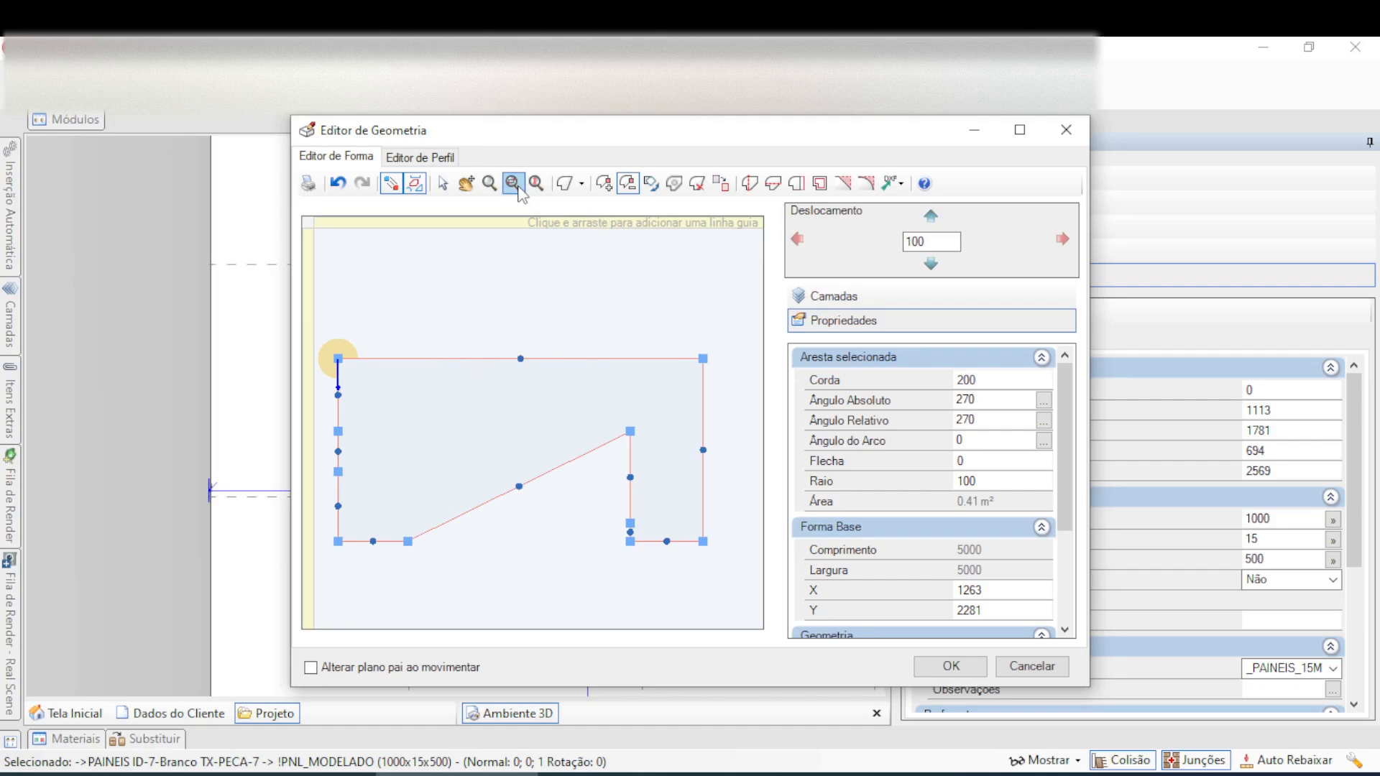
pyautogui.click(443, 183)
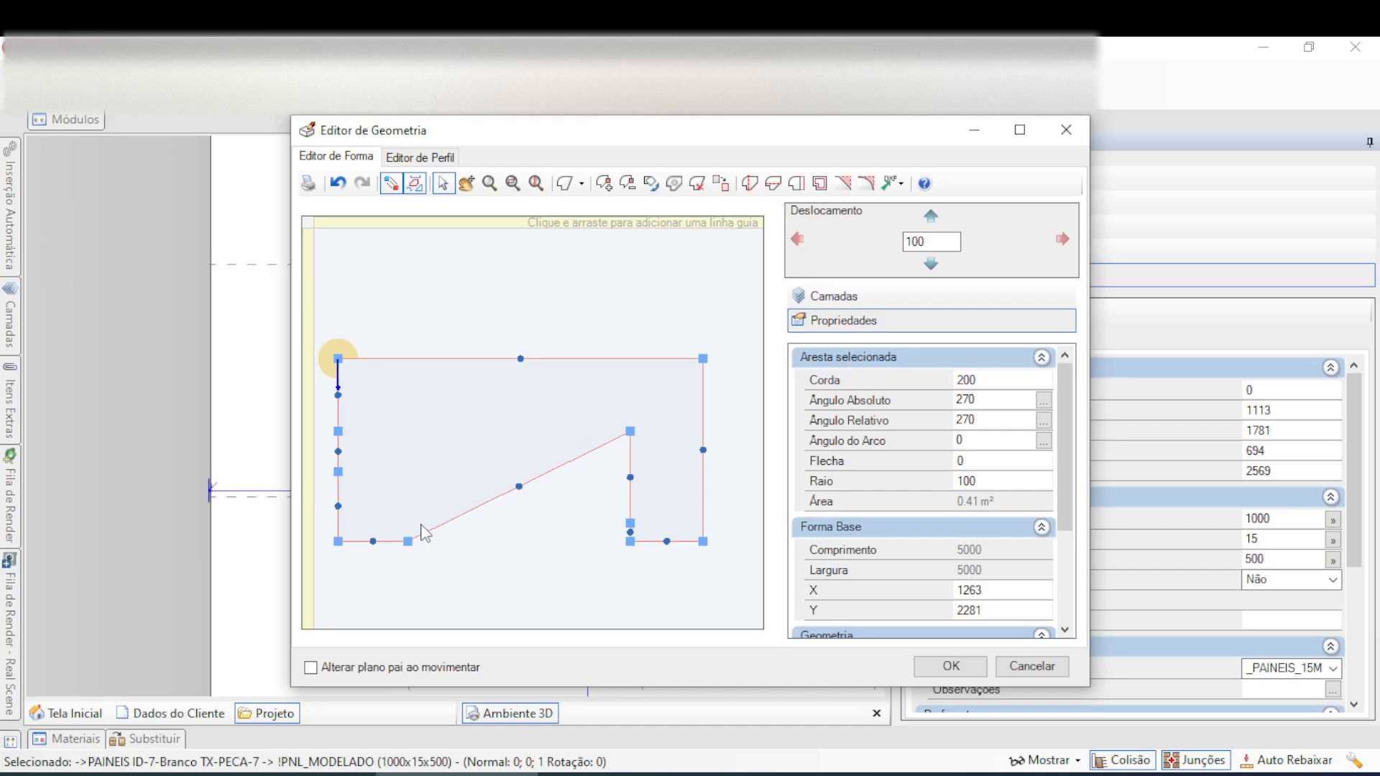
# - Move the sloping edge's lower vertex up level with the notch's inner corner and set the resulting horizontal edge's chord to 250
pyautogui.click(631, 461)
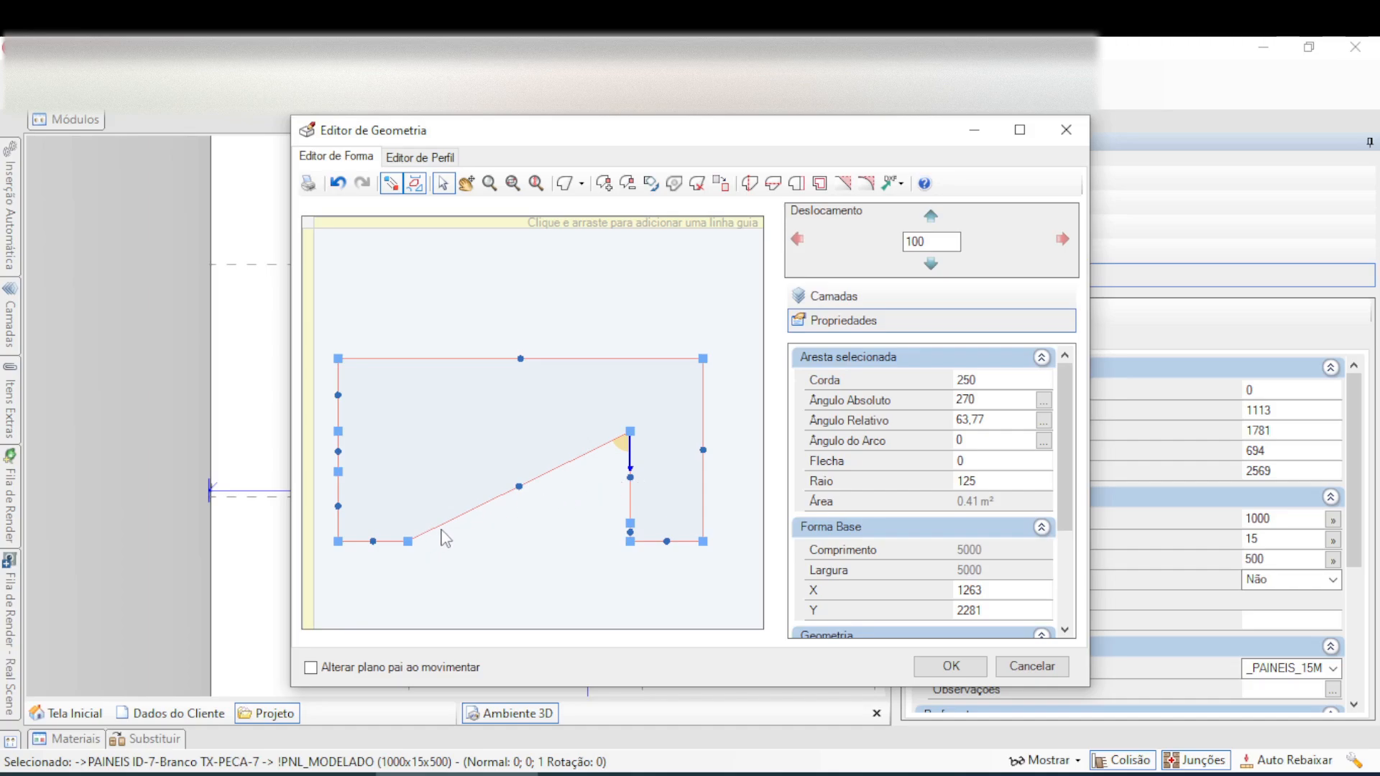
pyautogui.moveTo(408, 541); pyautogui.dragTo(509, 432)
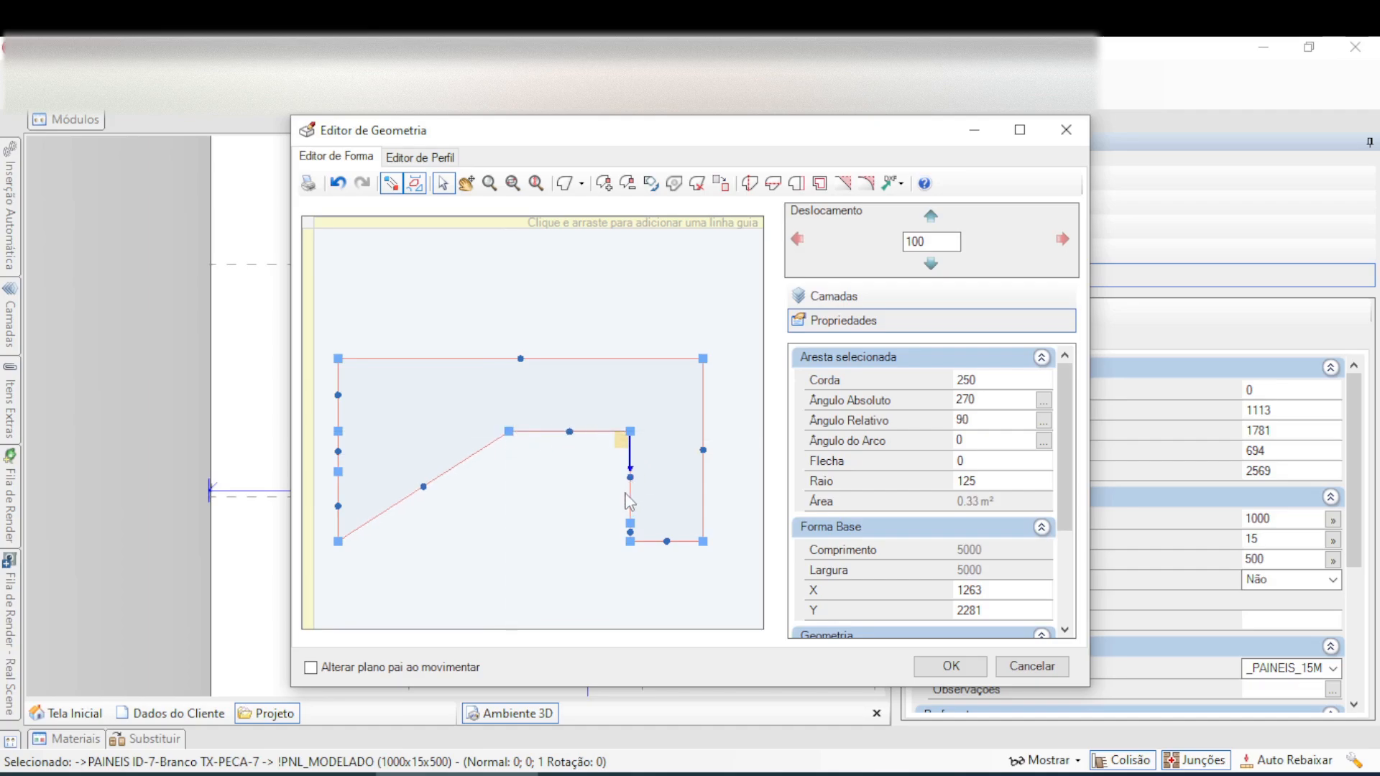
pyautogui.click(626, 431)
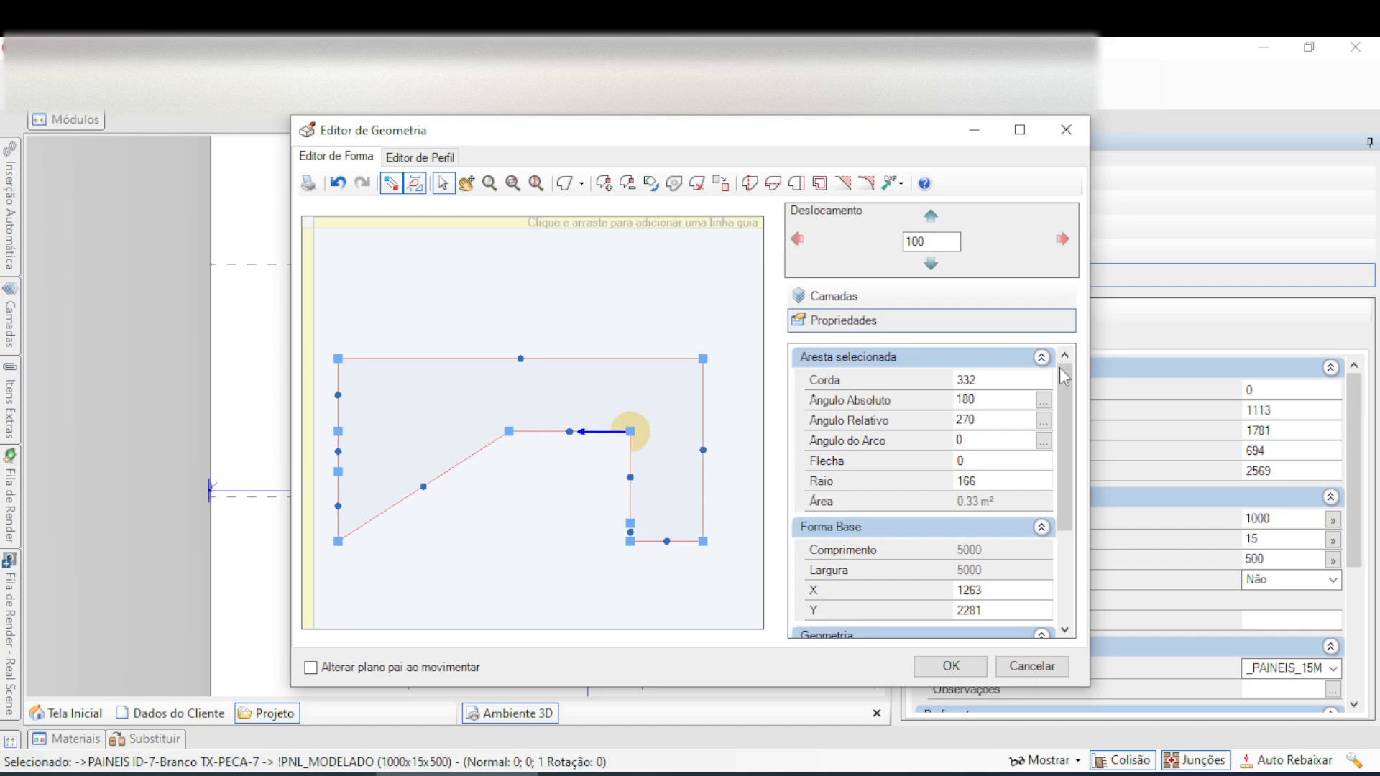
pyautogui.click(934, 375)
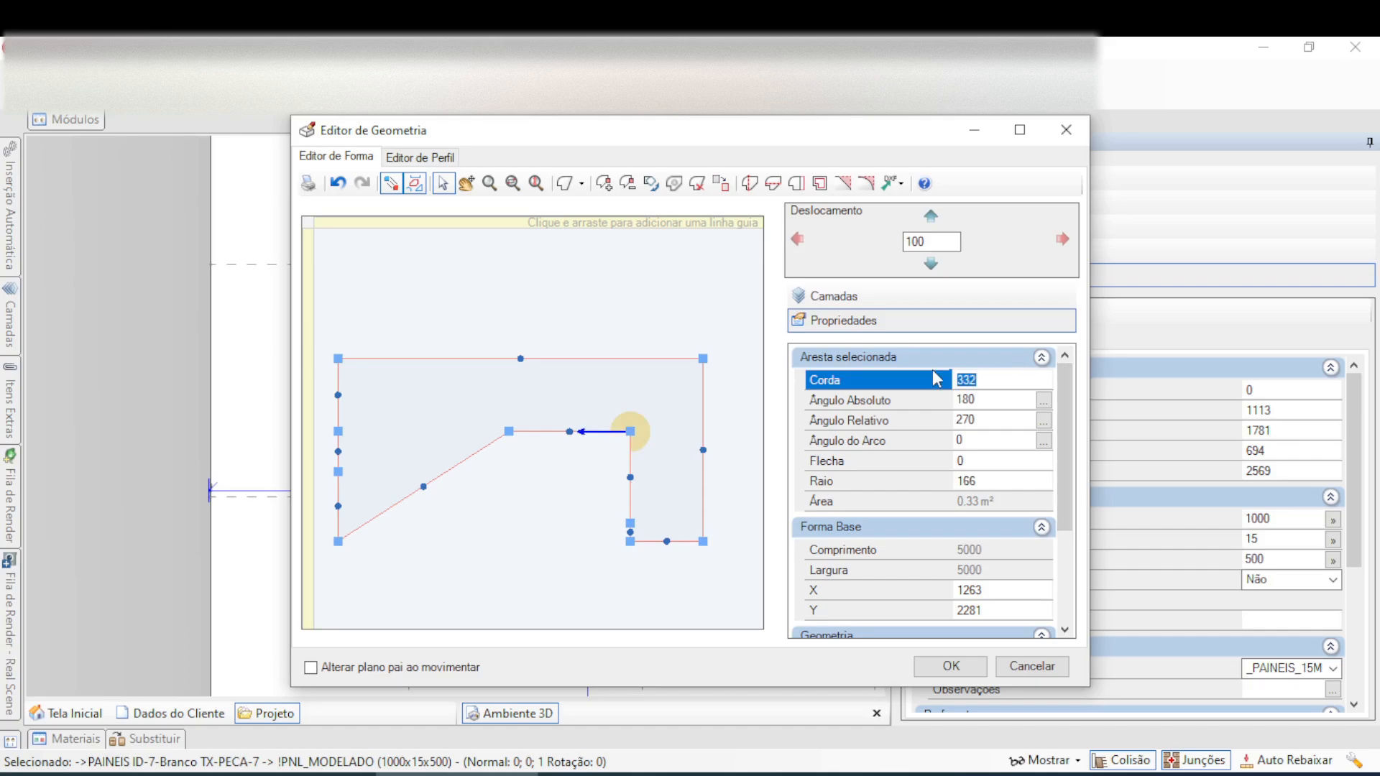
pyautogui.write('250')
pyautogui.press('Return')
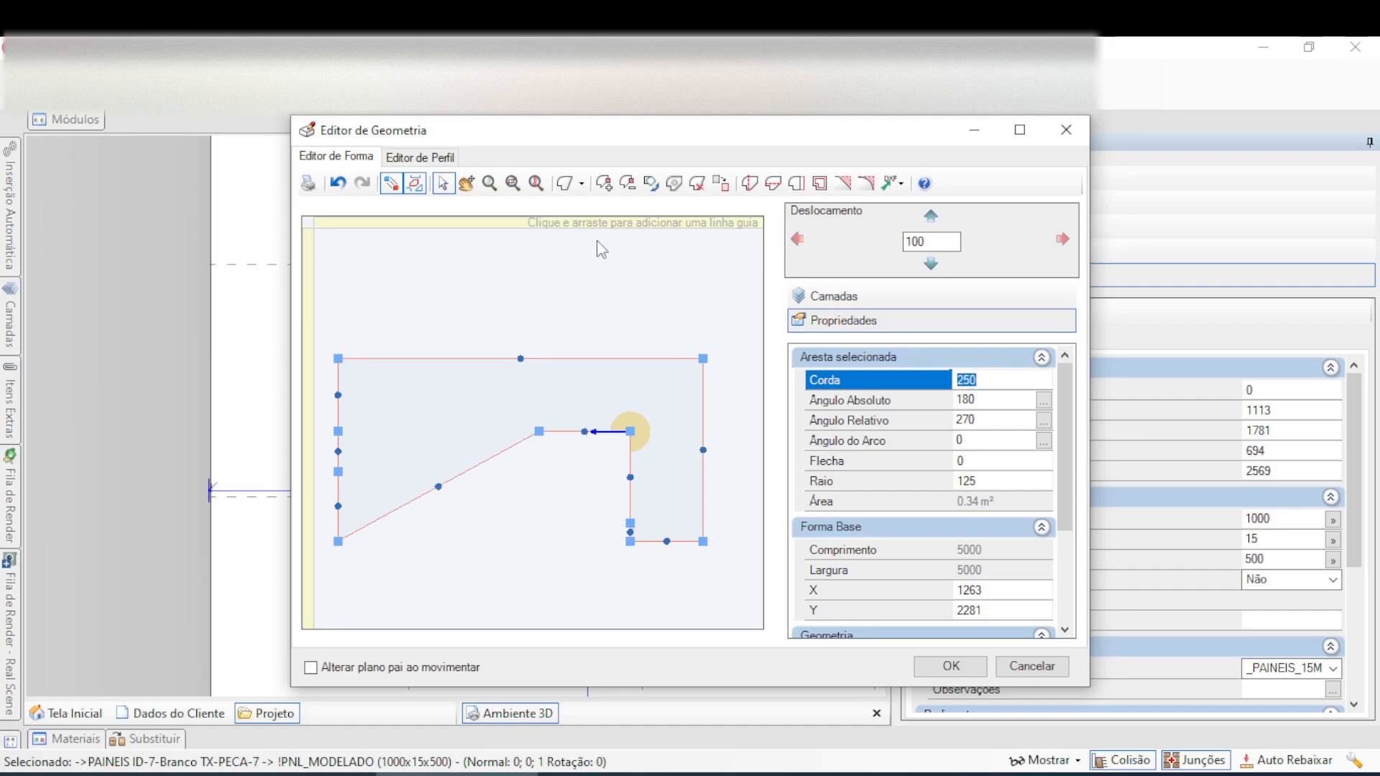
# - Remove the two lowest vertices on the outline's left side and the notch's inner corner vertex
pyautogui.click(627, 182)
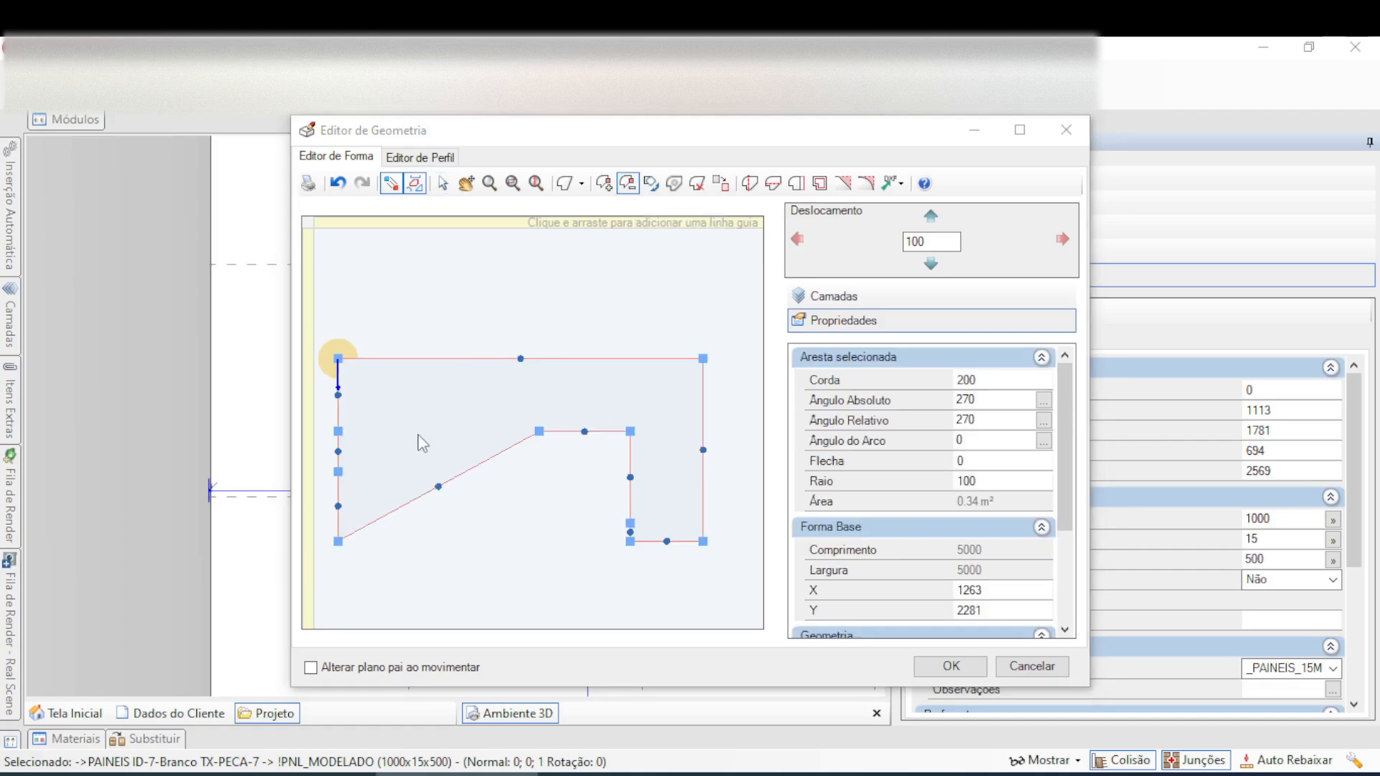
pyautogui.click(340, 472)
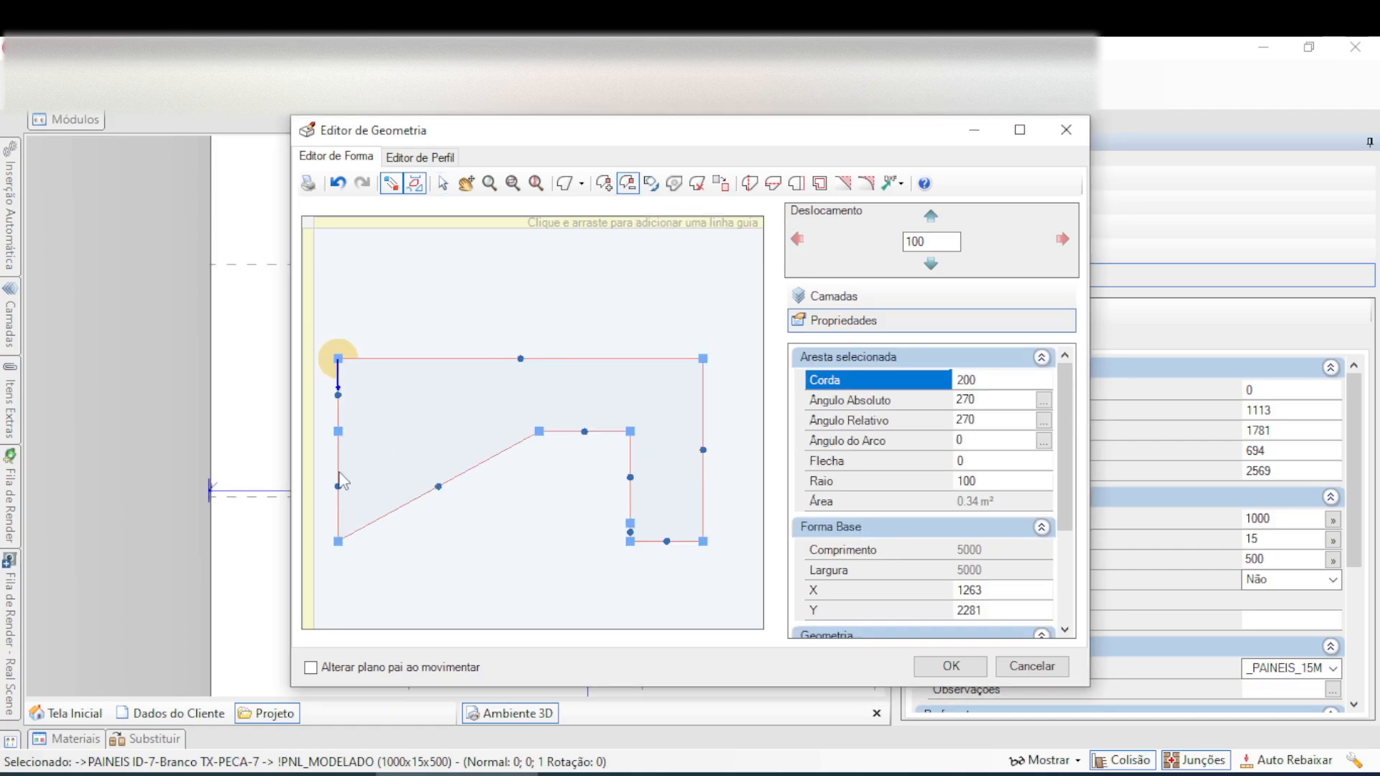
pyautogui.click(338, 542)
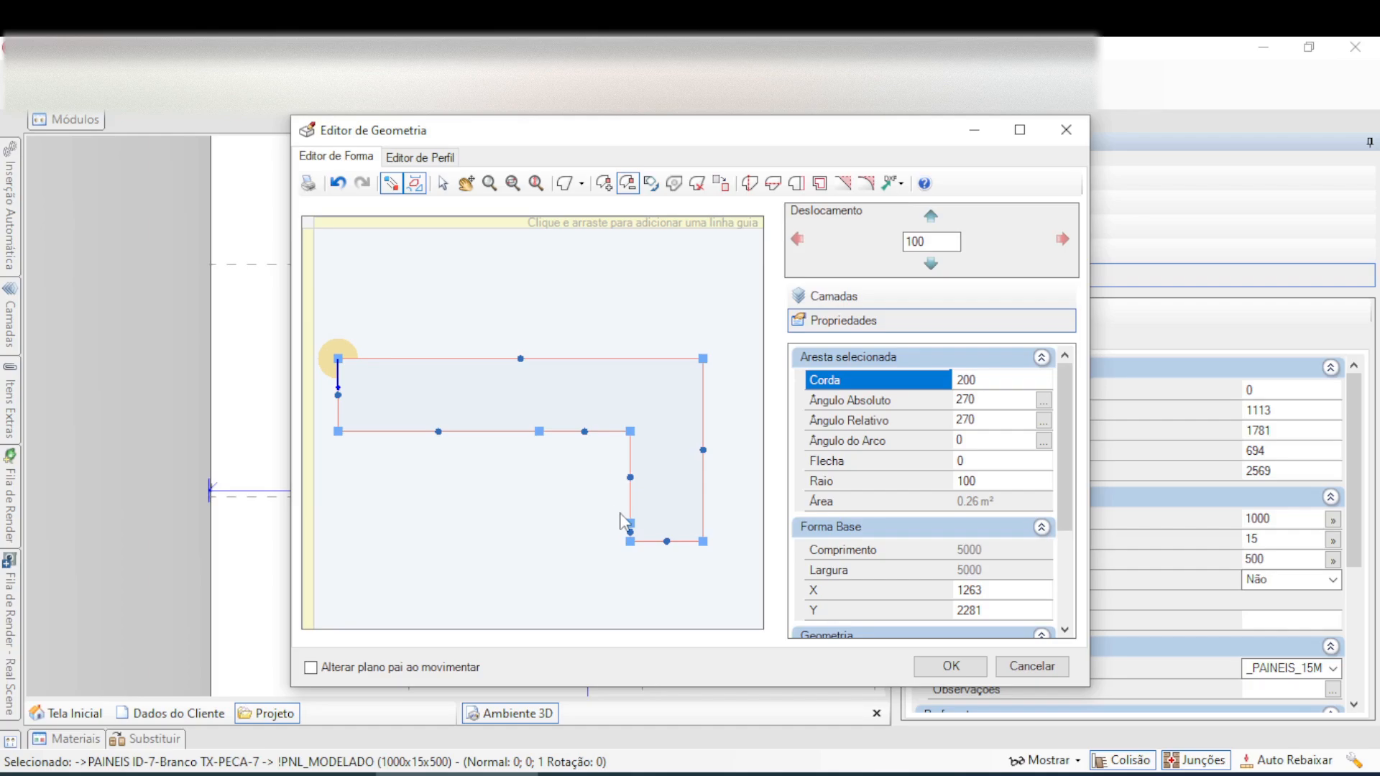
pyautogui.click(631, 432)
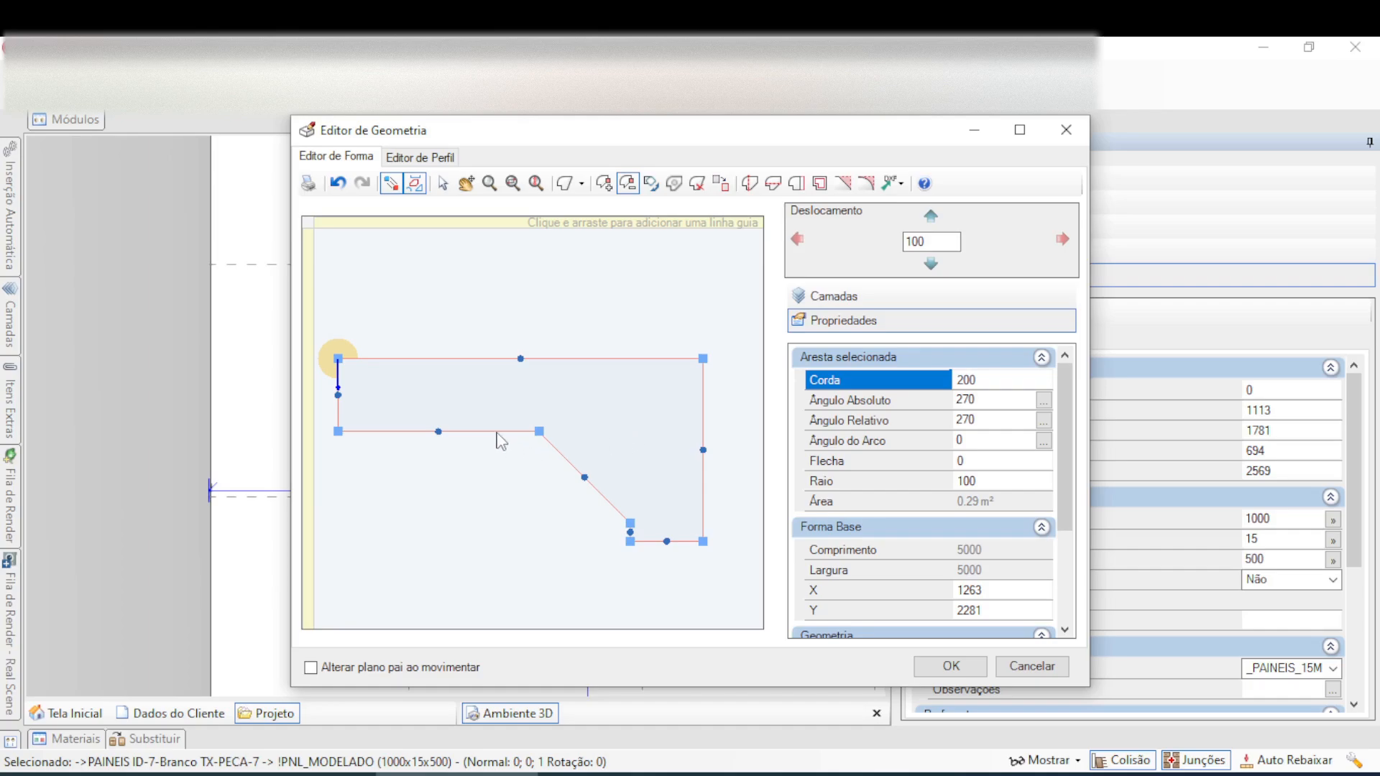
pyautogui.click(444, 184)
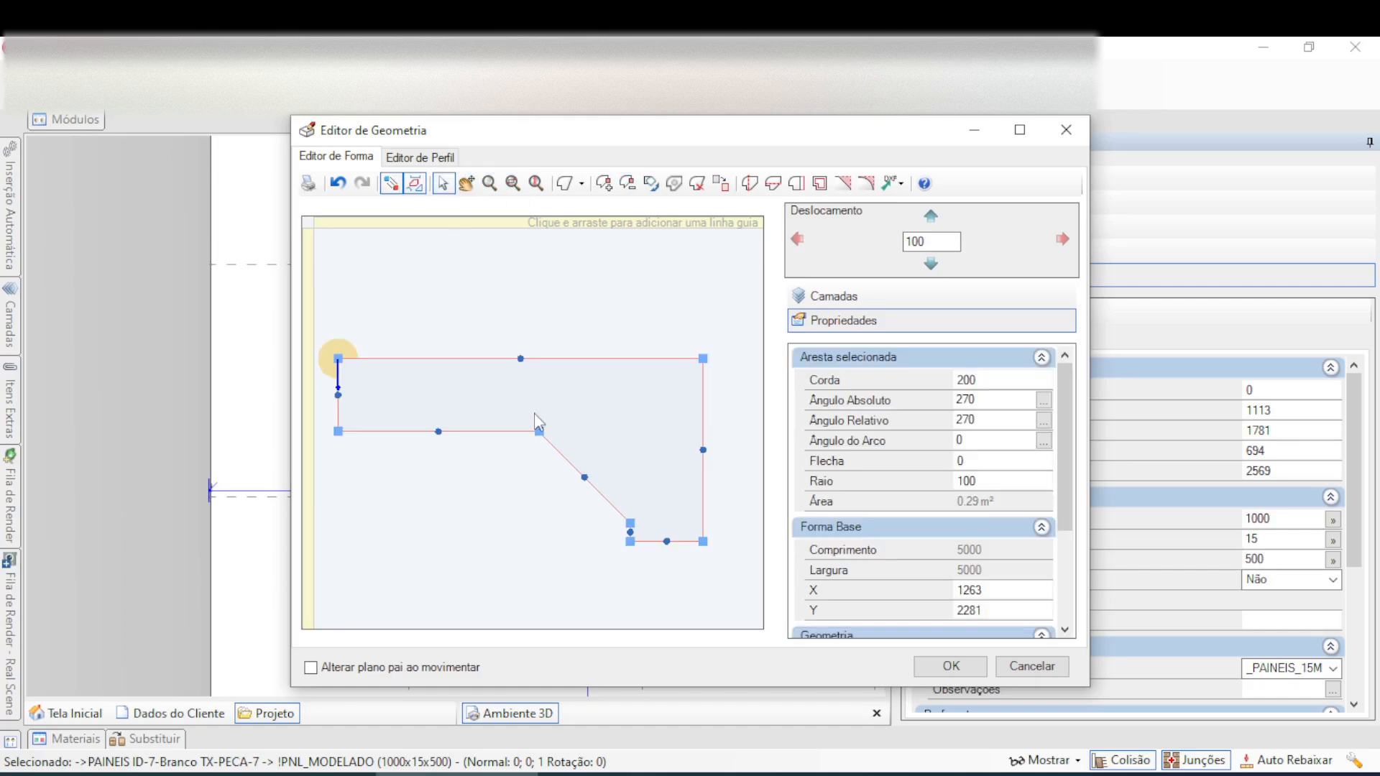
# - Turn the diagonal edge into an arc with an arc angle of -90 and accept the edited geometry
pyautogui.click(554, 448)
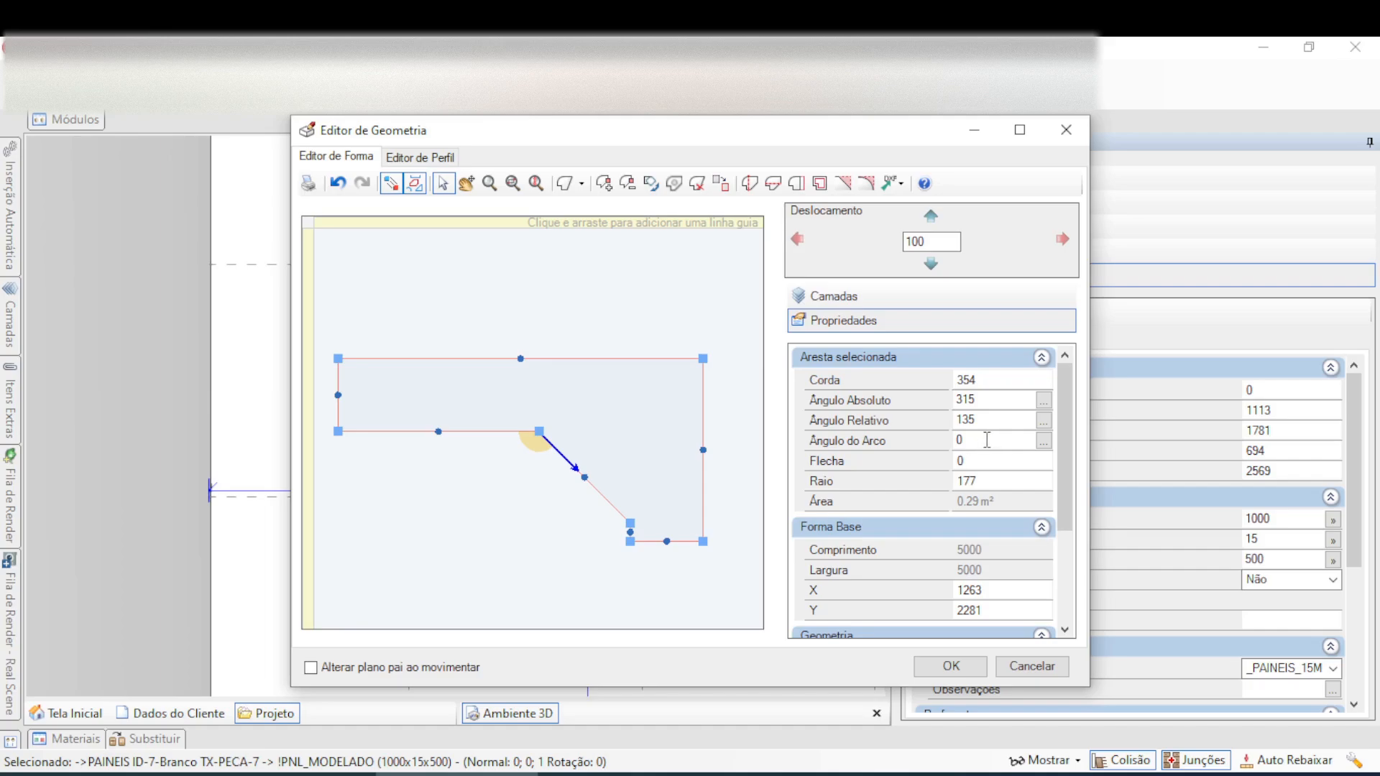
pyautogui.click(908, 435)
pyautogui.write('-')
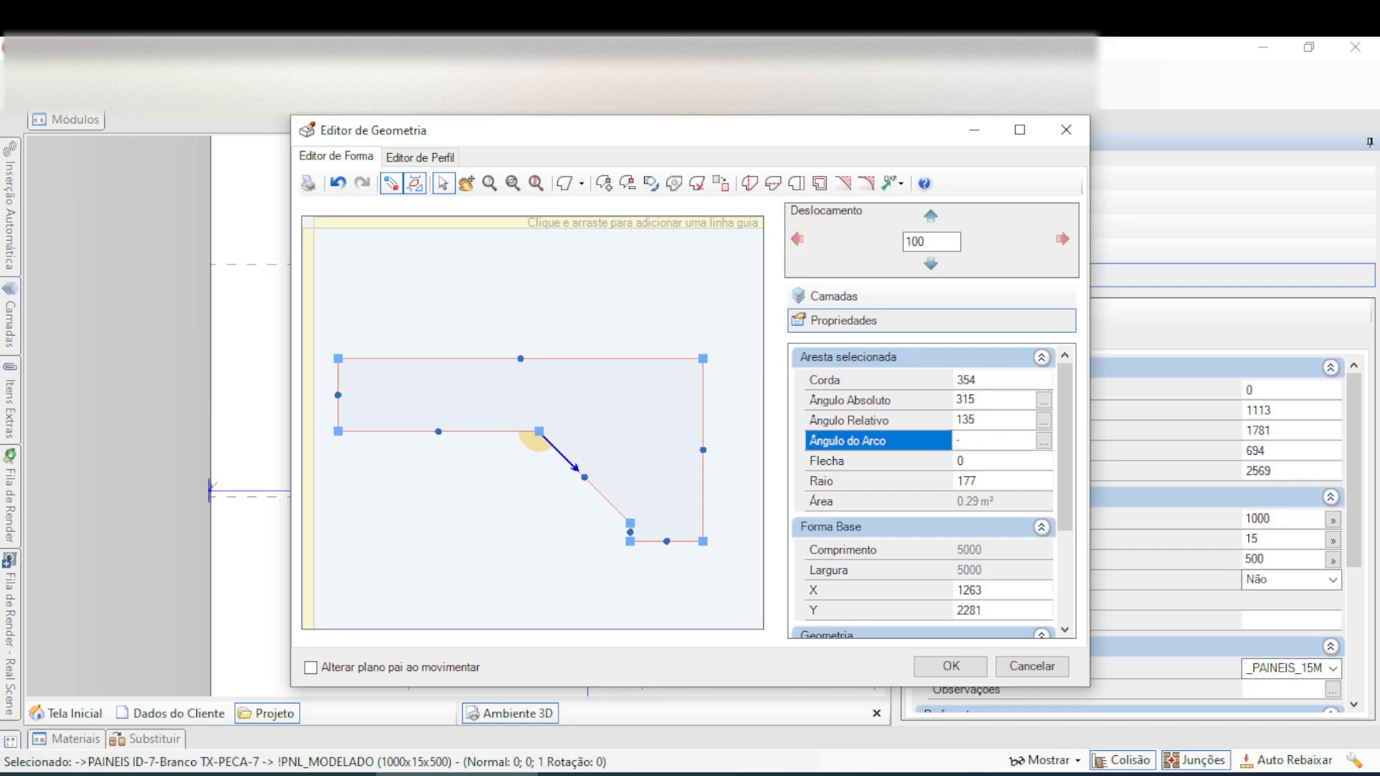
pyautogui.write('90')
pyautogui.press('Return')
pyautogui.click(658, 595)
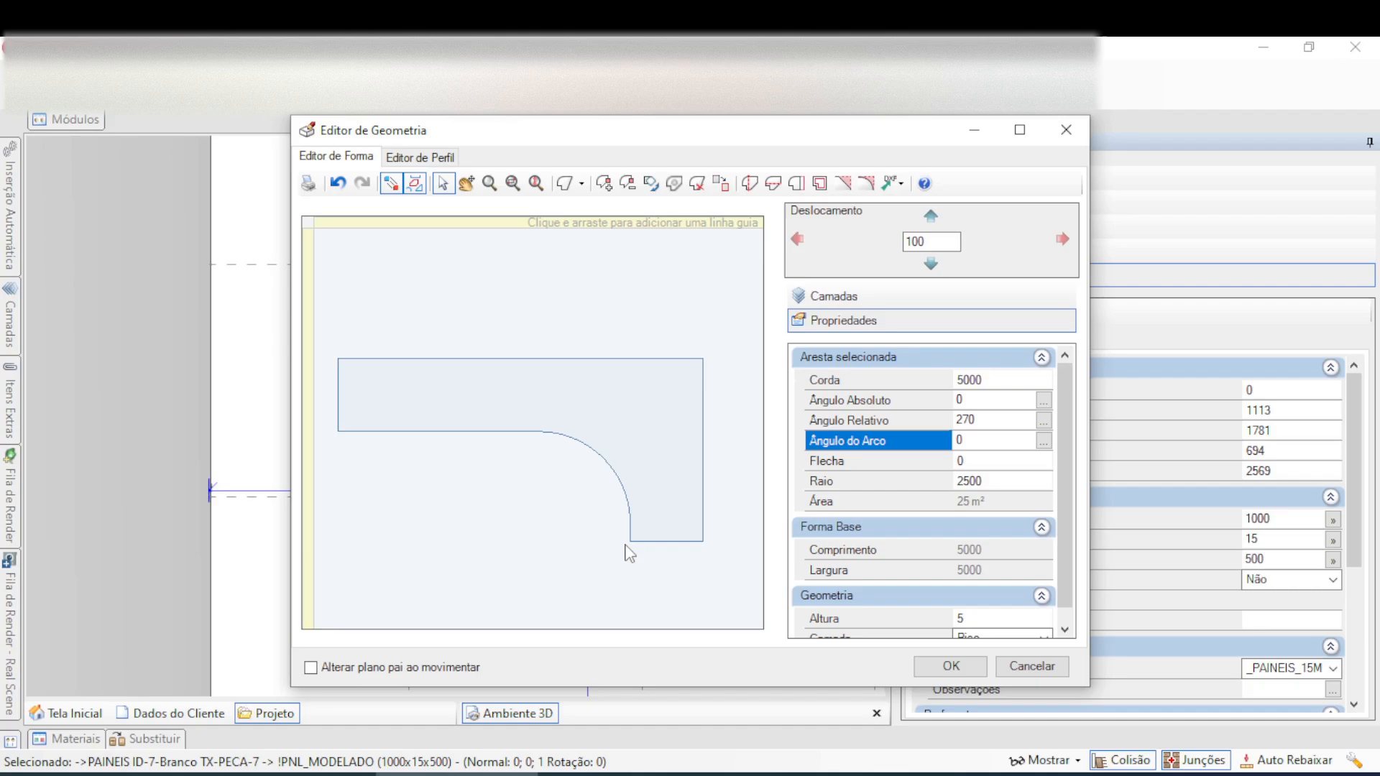
pyautogui.click(923, 665)
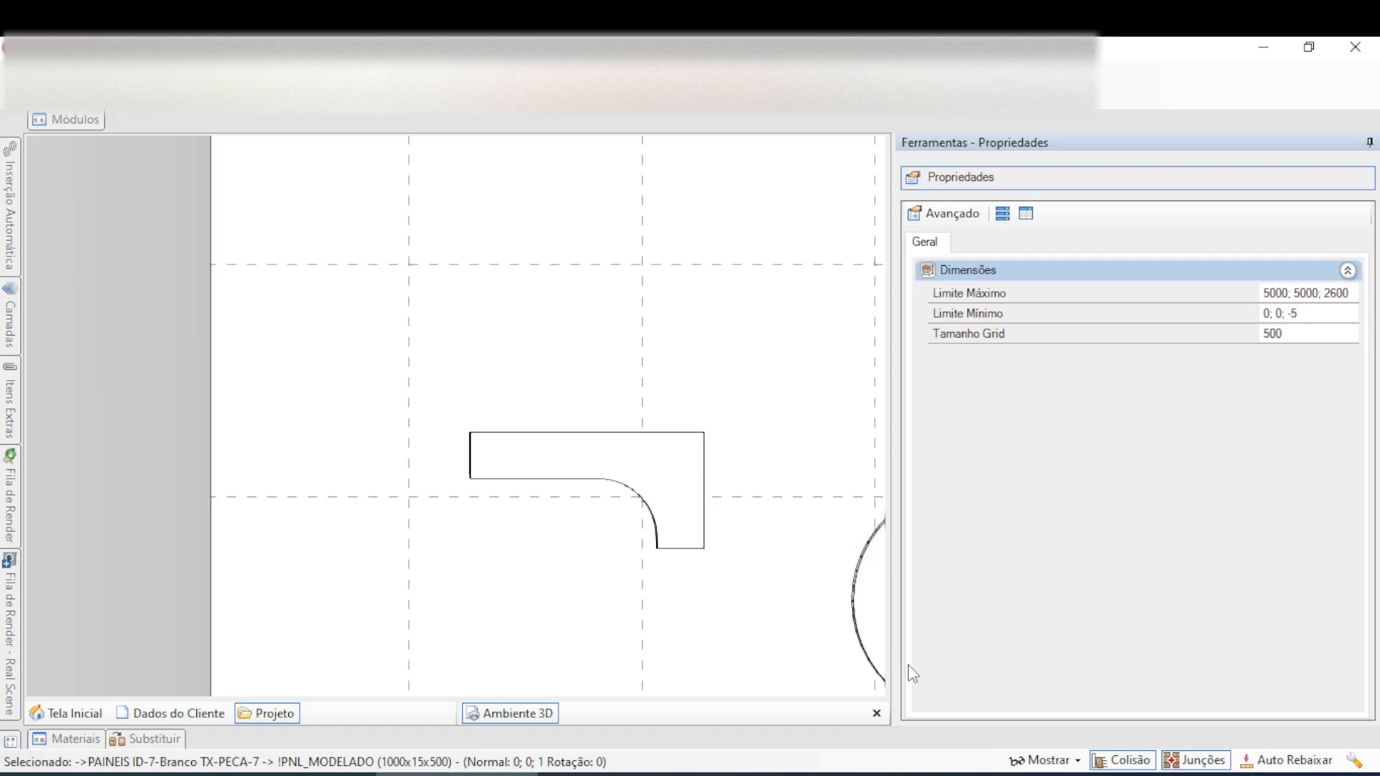
# - Select the shaped panel and move it to an anterior distance of about 953 and an inferior distance of about 2105
pyautogui.click(656, 483)
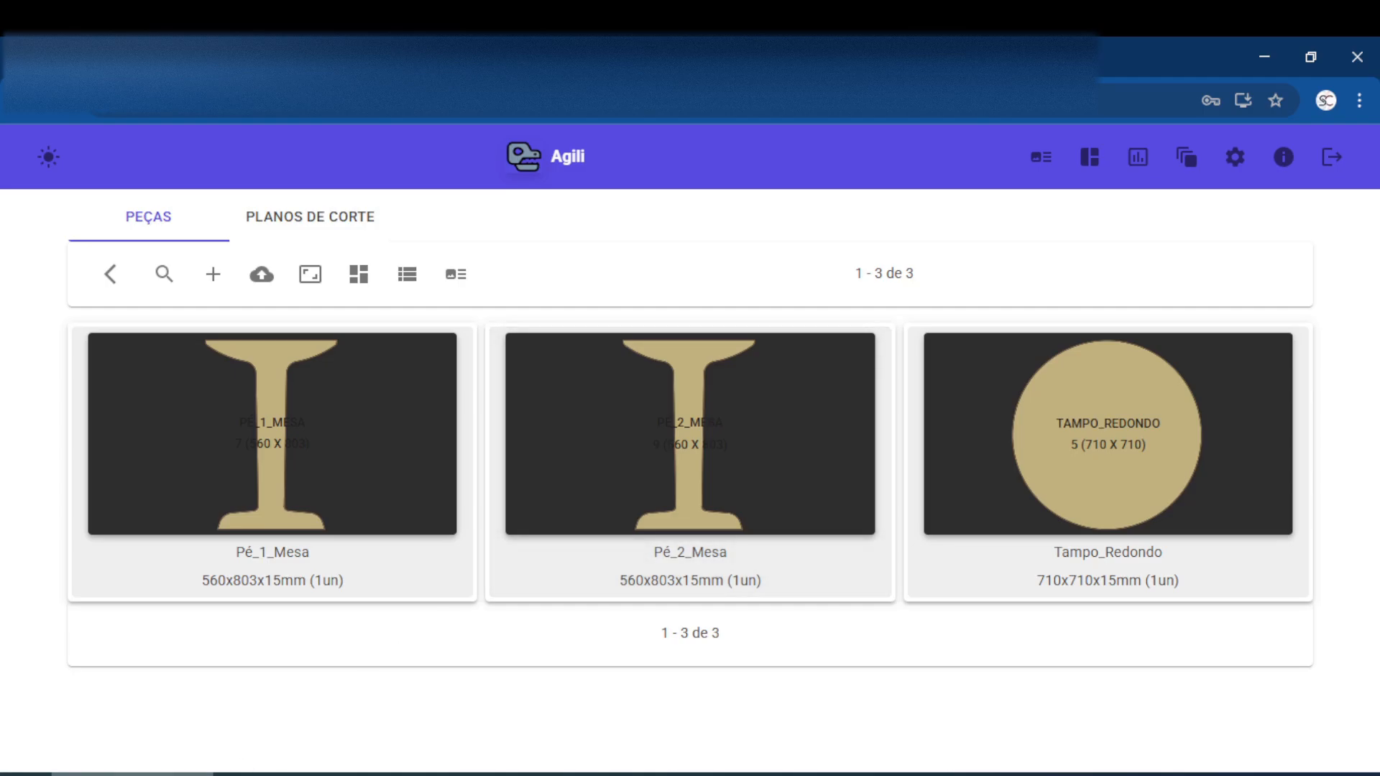
pyautogui.click(123, 772)
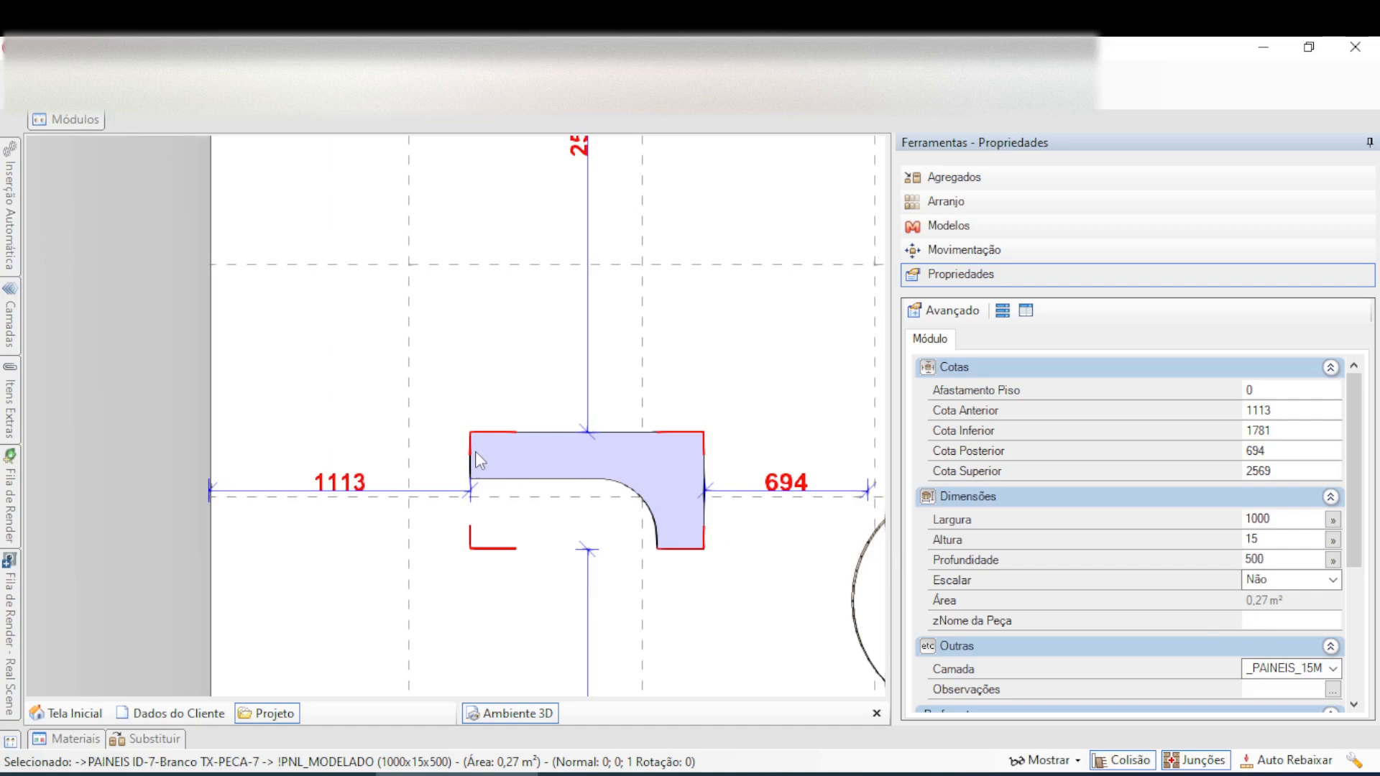
pyautogui.moveTo(641, 464); pyautogui.dragTo(585, 388)
# - Examine the moved panel's concave arc and straight edges up close, and compare it with the circular panel
pyautogui.scroll(3, 434, 363)
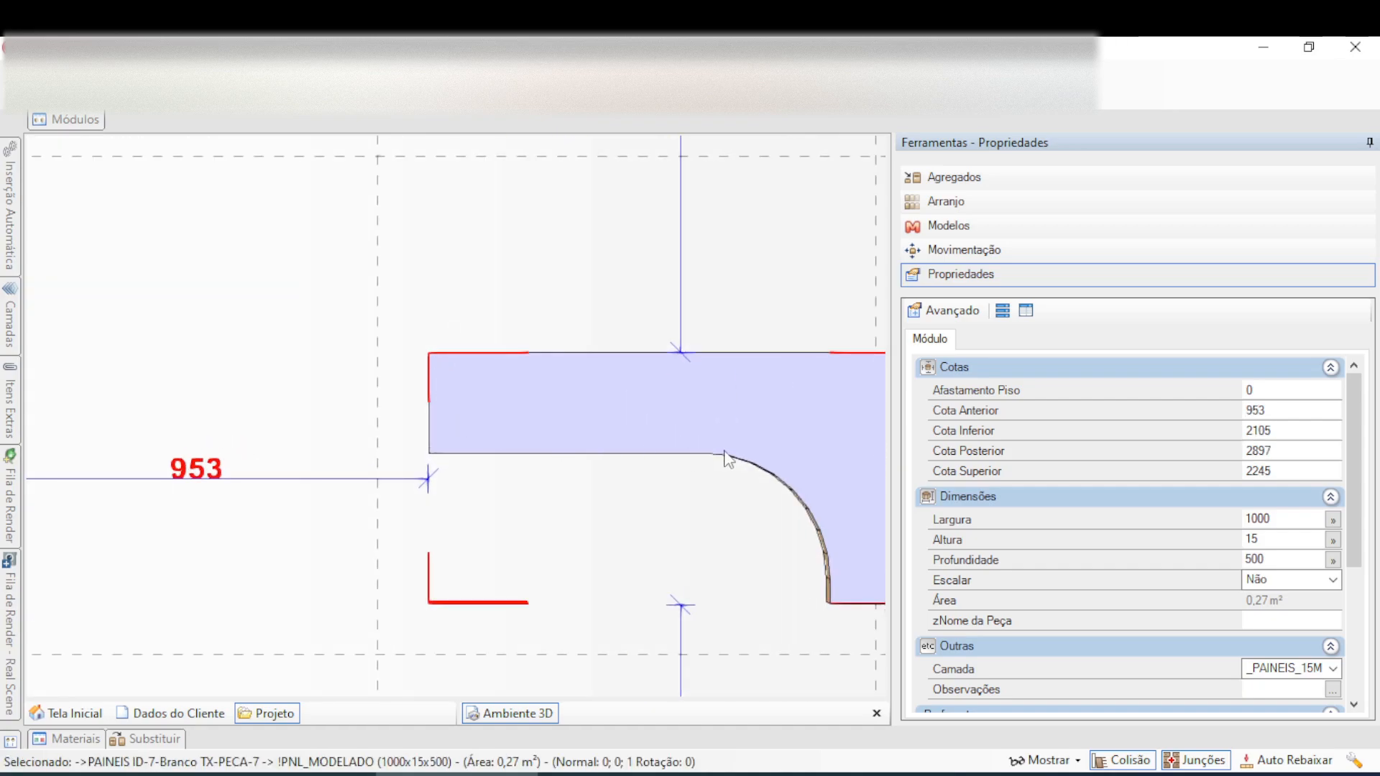
pyautogui.scroll(4, 725, 457)
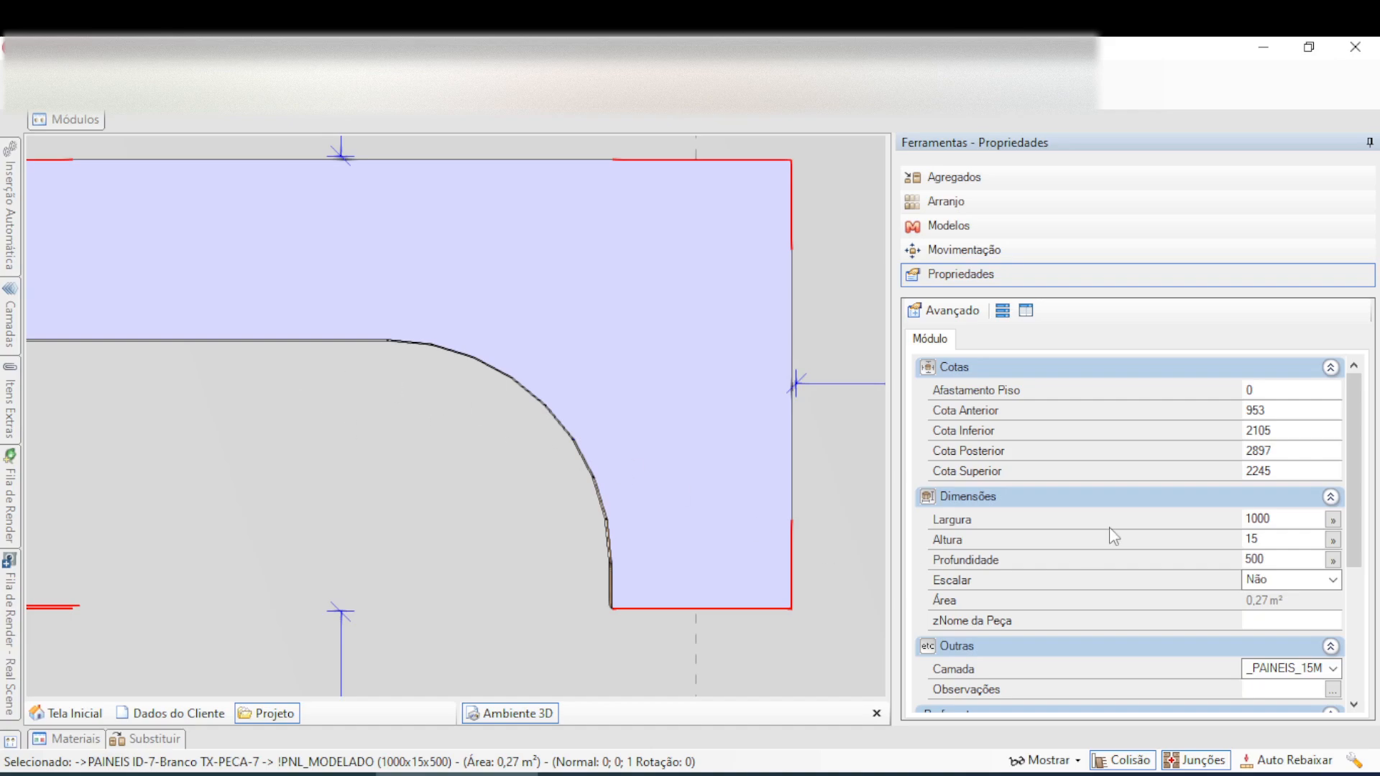
pyautogui.moveTo(546, 447); pyautogui.dragTo(666, 492, button='middle')
pyautogui.scroll(-2, 647, 489)
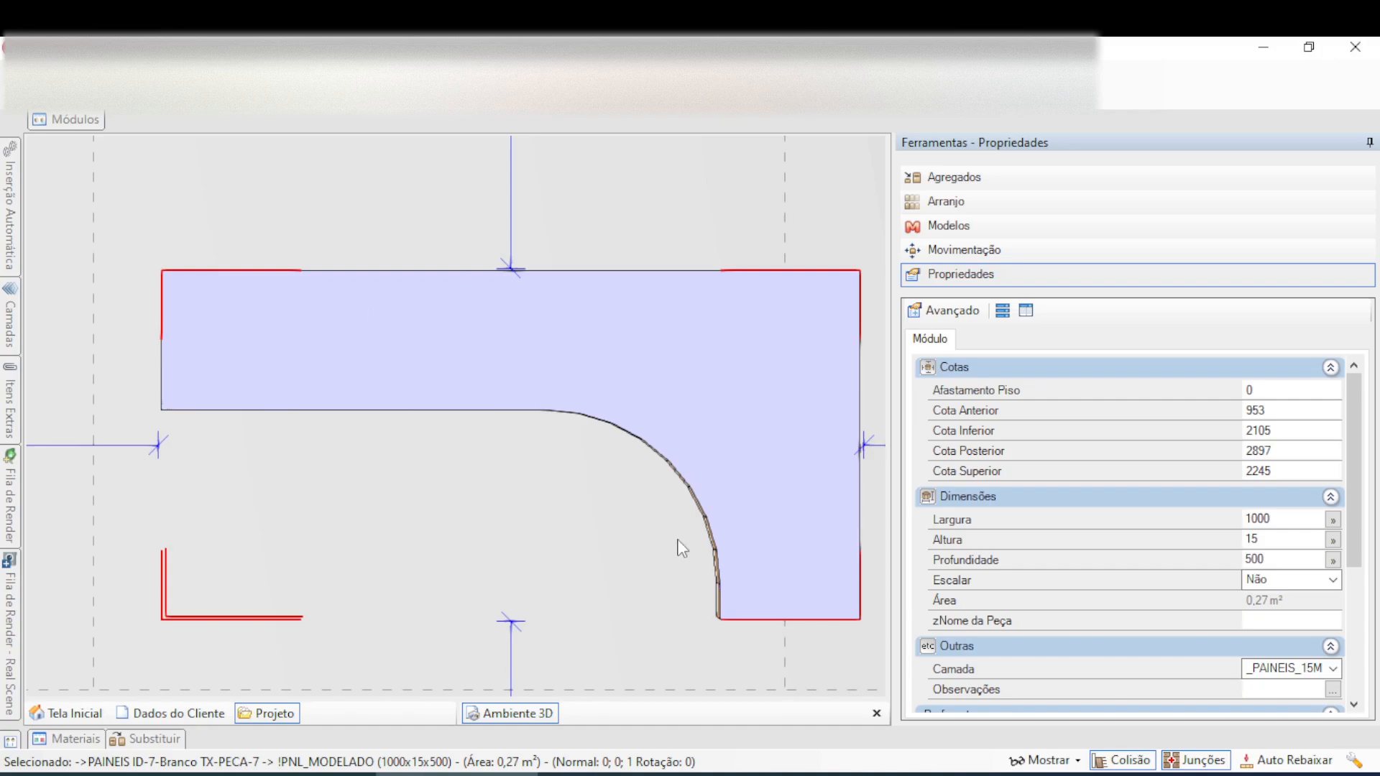
pyautogui.moveTo(570, 481); pyautogui.dragTo(446, 459, button='middle')
pyautogui.scroll(-3, 449, 464)
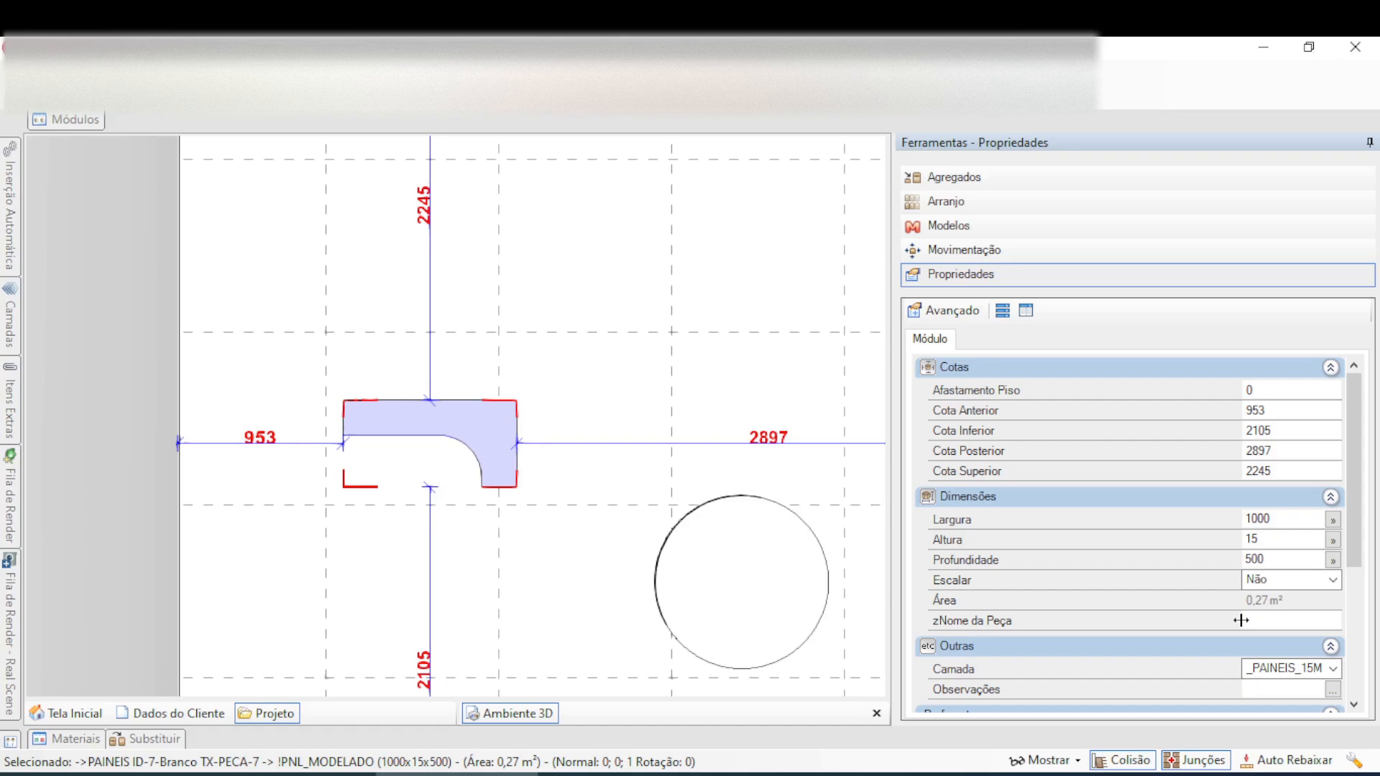
pyautogui.scroll(-1, 623, 458)
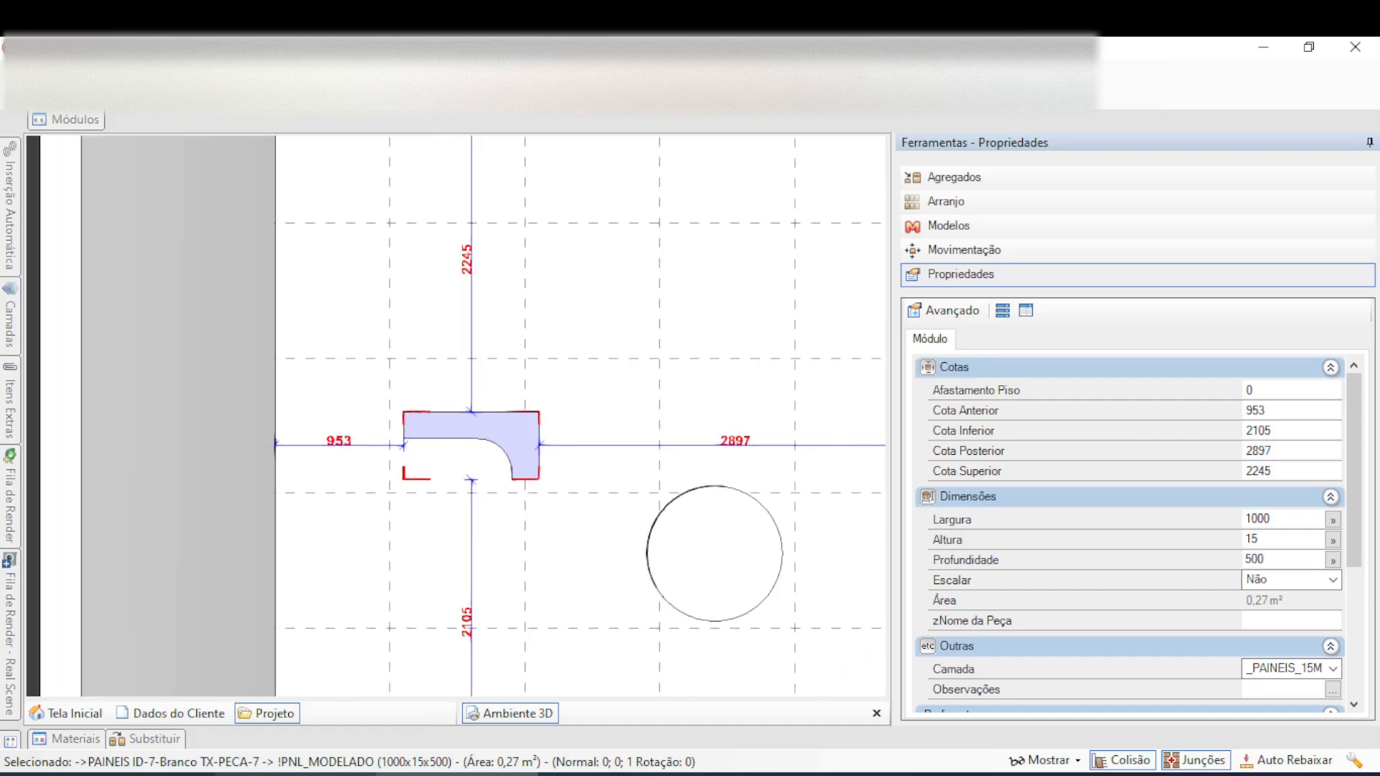
# - Switch to Agili to view the table legs and round top among the parts, and return to the 3D environment
pyautogui.click(323, 774)
pyautogui.scroll(-3, 460, 563)
pyautogui.click(158, 773)
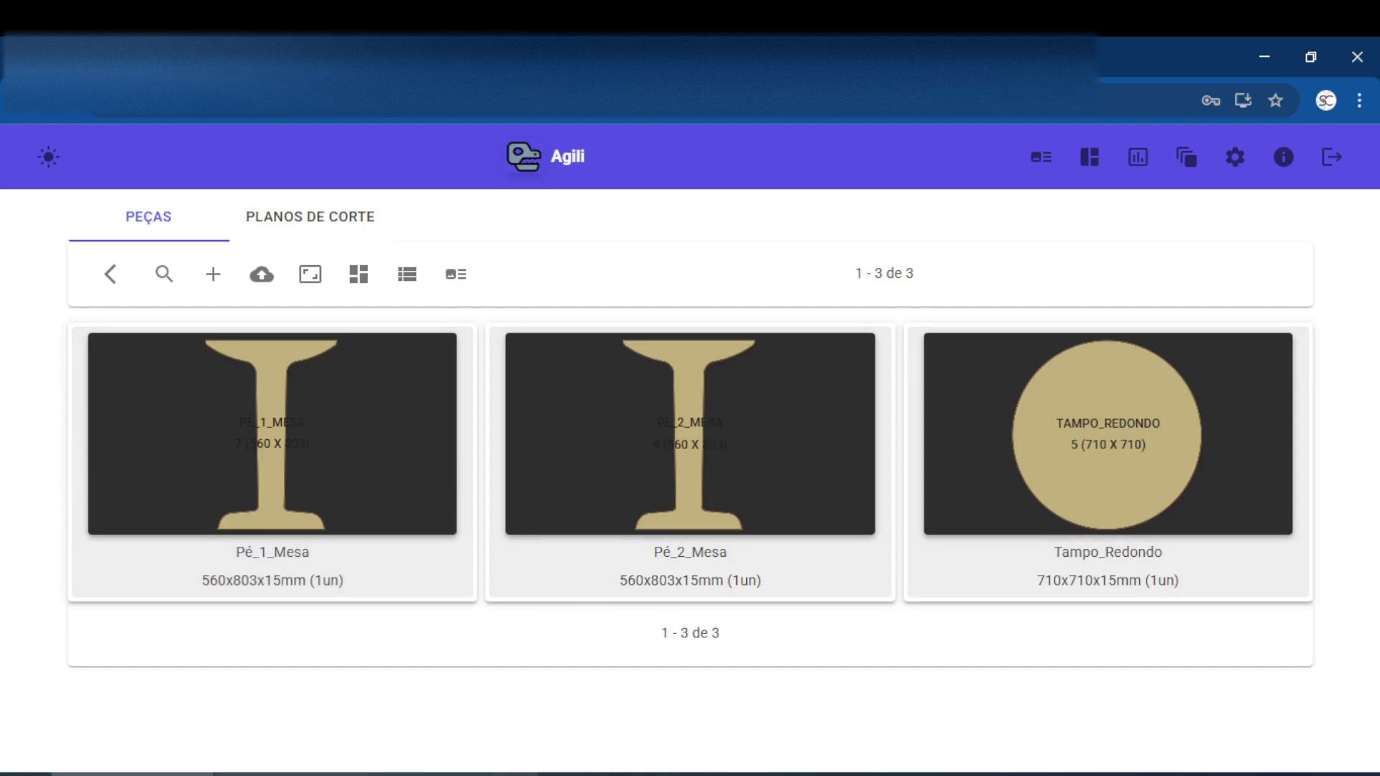
pyautogui.click(324, 774)
pyautogui.click(456, 773)
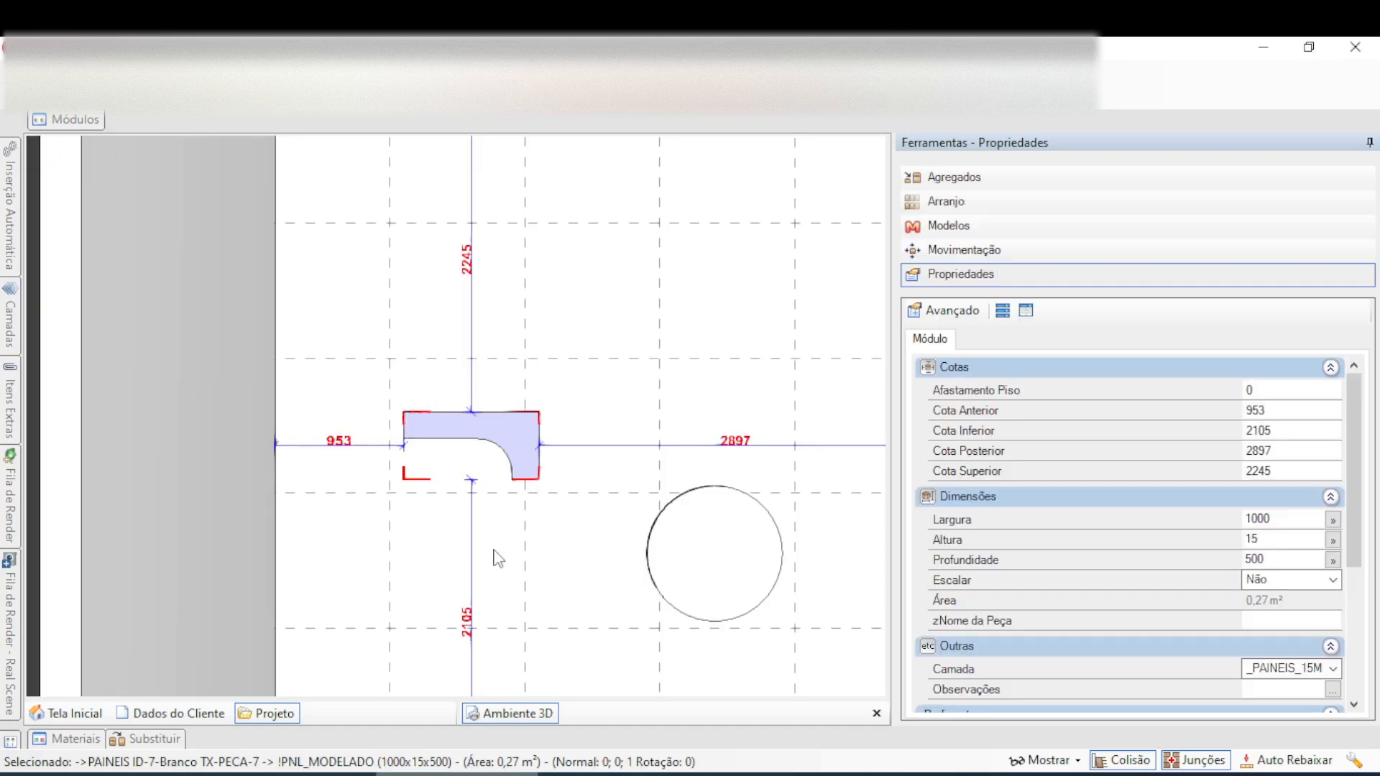
# - Select the floor and inspect the shaped panel's full outline against it
pyautogui.scroll(-1, 575, 375)
pyautogui.click(627, 362)
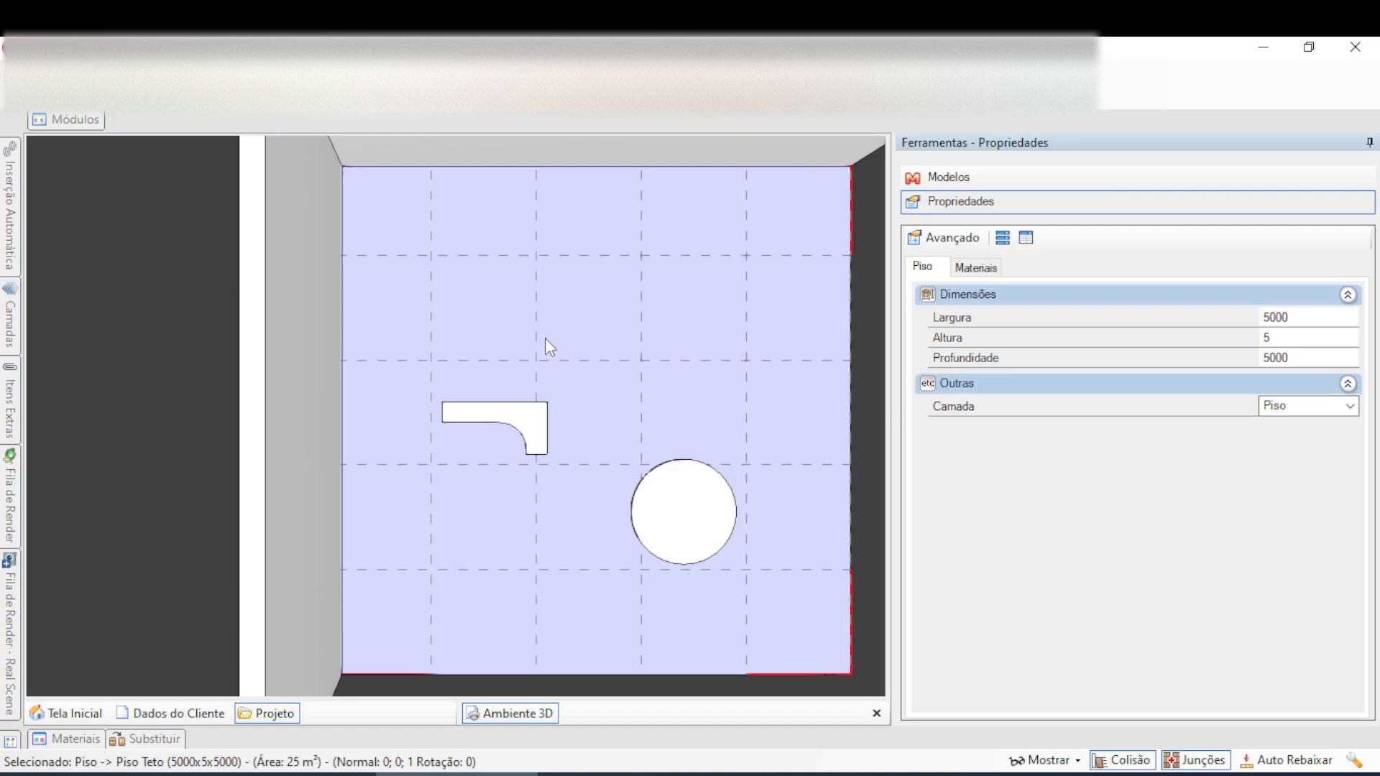
pyautogui.scroll(8, 545, 344)
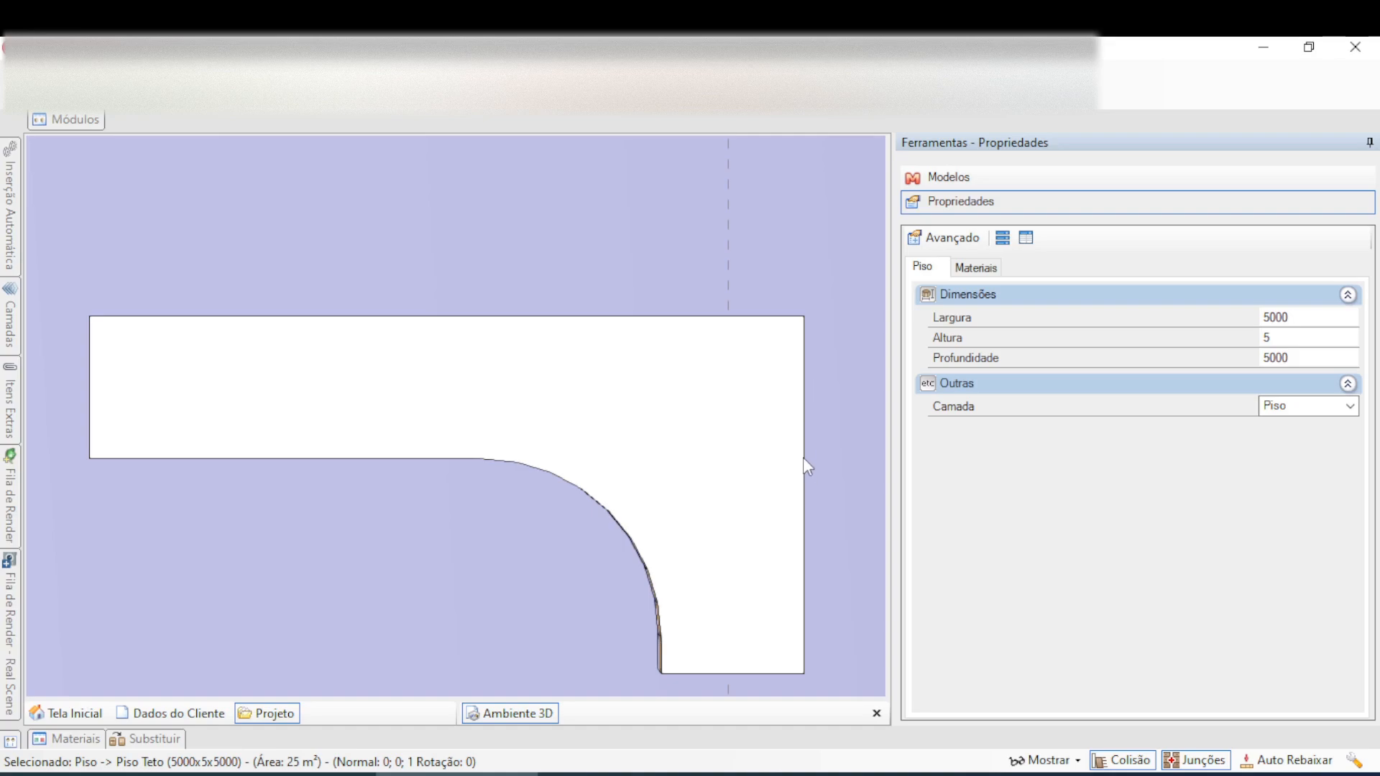
pyautogui.scroll(-1, 676, 315)
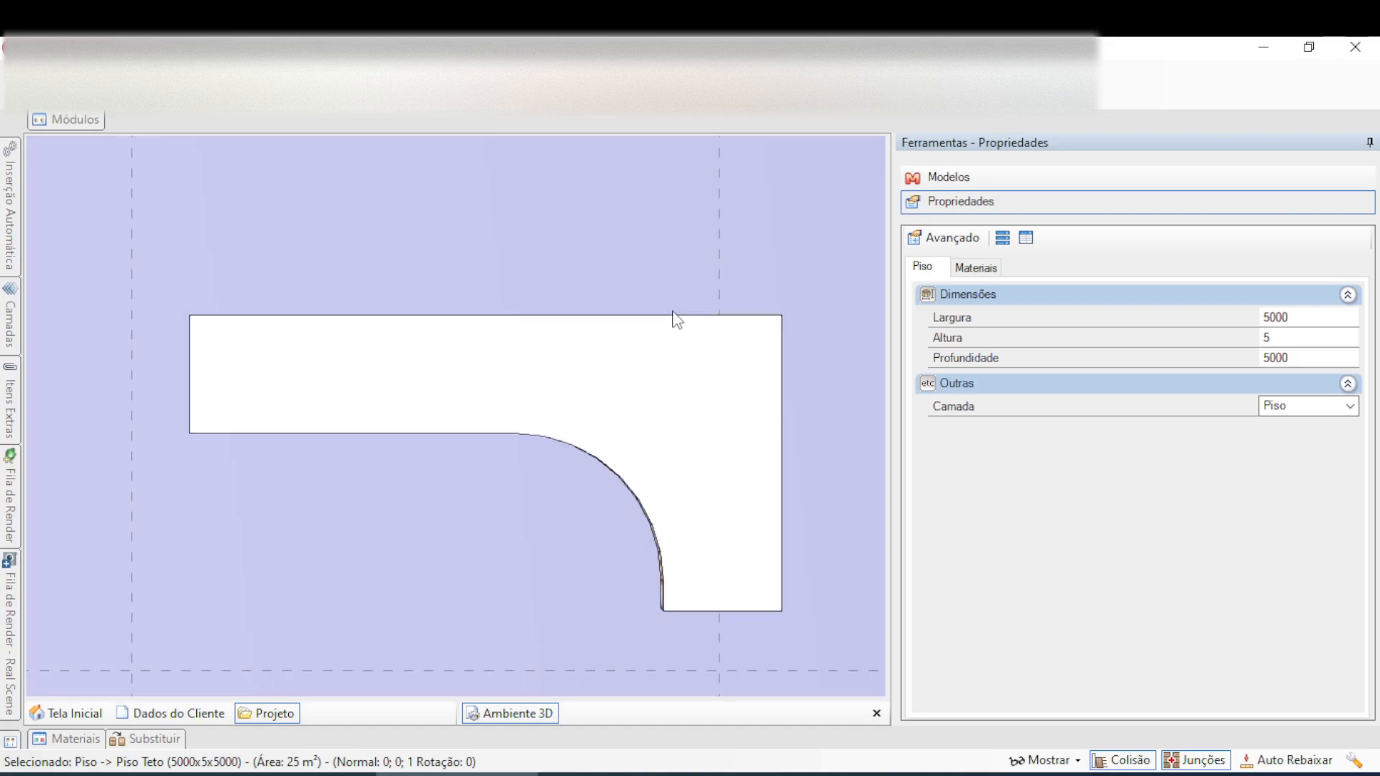